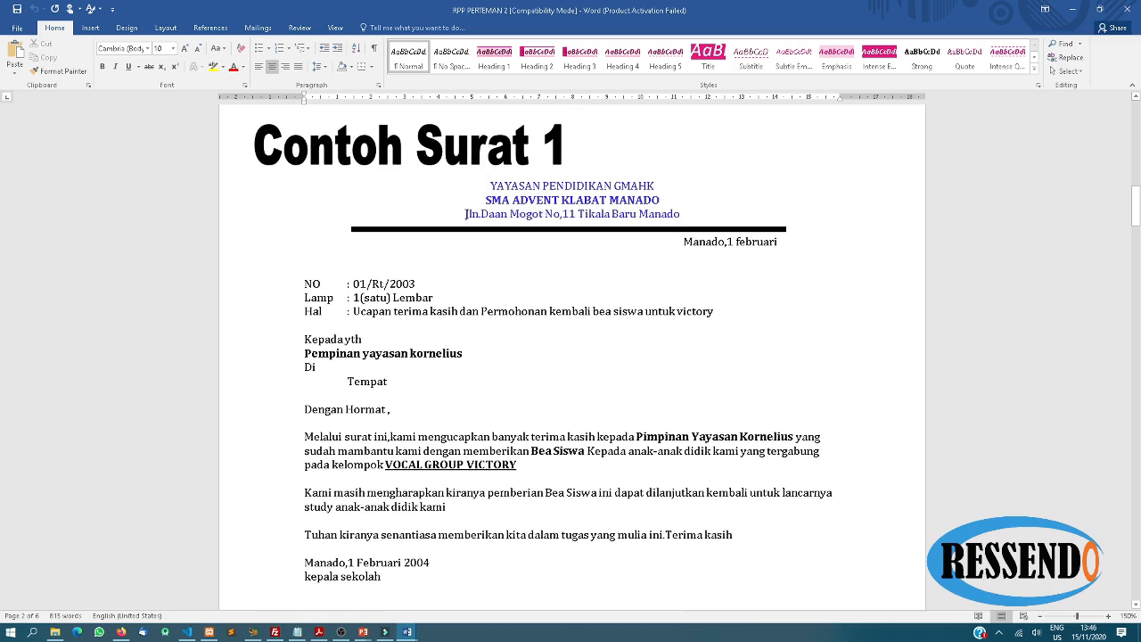
Scroll through the sample letters in RPP PERTEMAN 2 to find the school letterhead
{"action": "scroll", "coordinate": [595, 309], "scroll_direction": "down", "scroll_amount": 20}
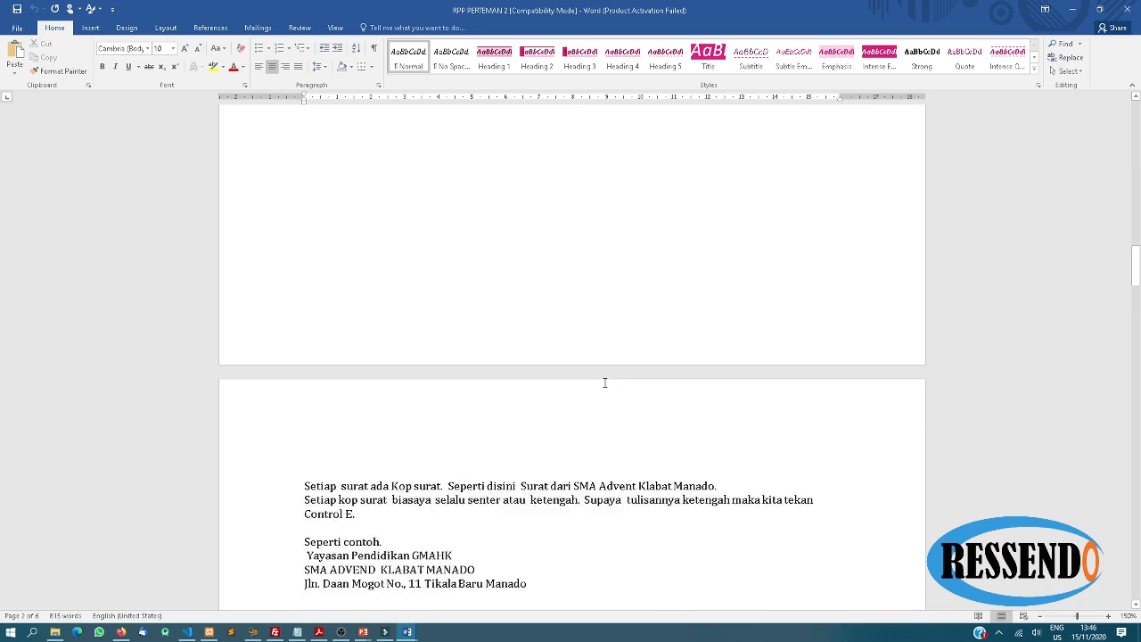
{"action": "scroll", "coordinate": [605, 395], "scroll_direction": "down", "scroll_amount": 10}
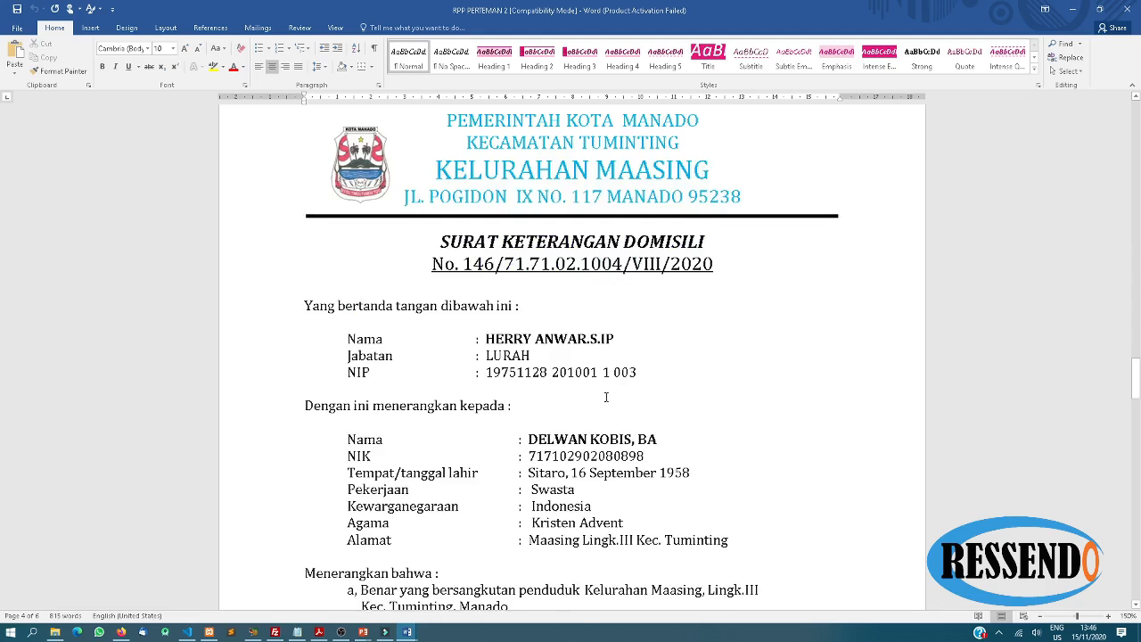
{"action": "scroll", "coordinate": [477, 286], "scroll_direction": "up", "scroll_amount": 2}
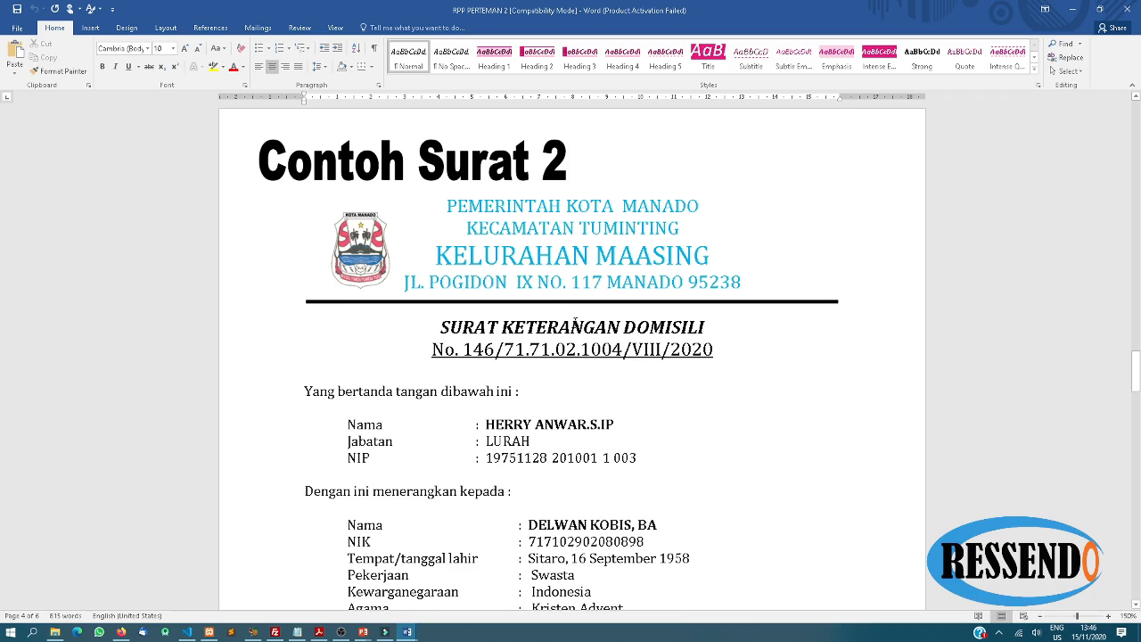
{"action": "scroll", "coordinate": [571, 353], "scroll_direction": "down", "scroll_amount": 7}
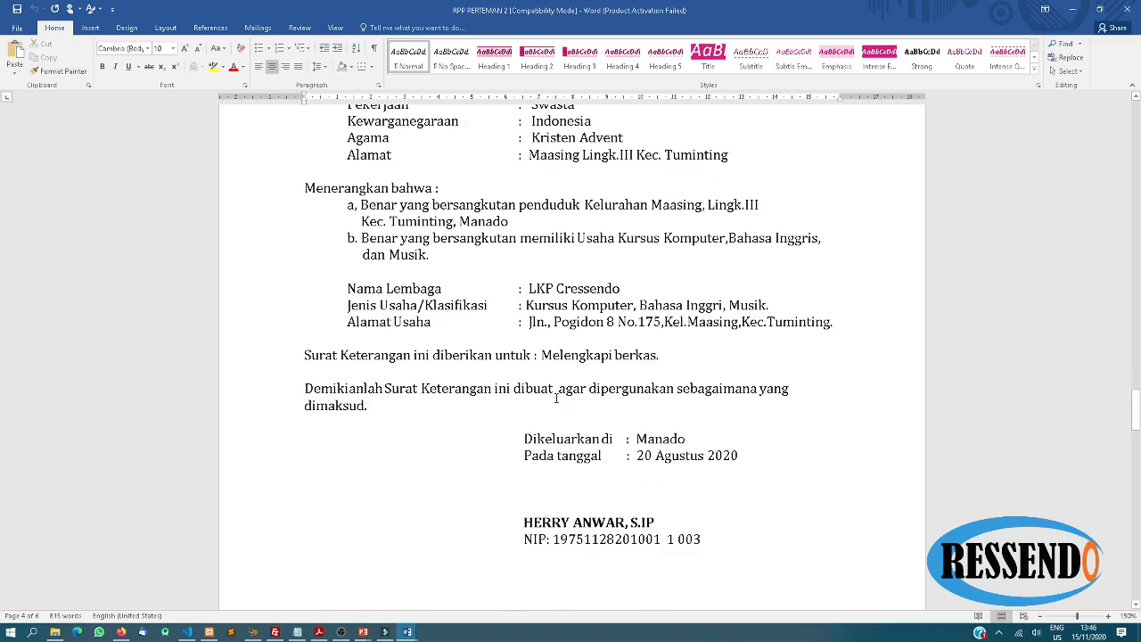
{"action": "scroll", "coordinate": [556, 398], "scroll_direction": "down", "scroll_amount": 5}
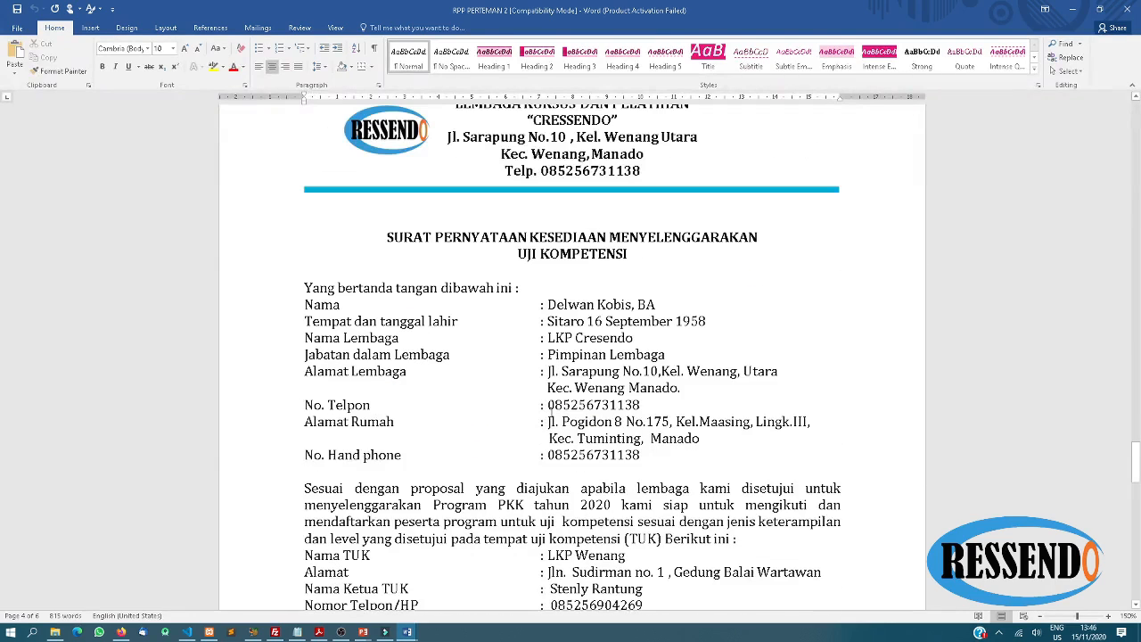
{"action": "scroll", "coordinate": [466, 196], "scroll_direction": "up", "scroll_amount": 1}
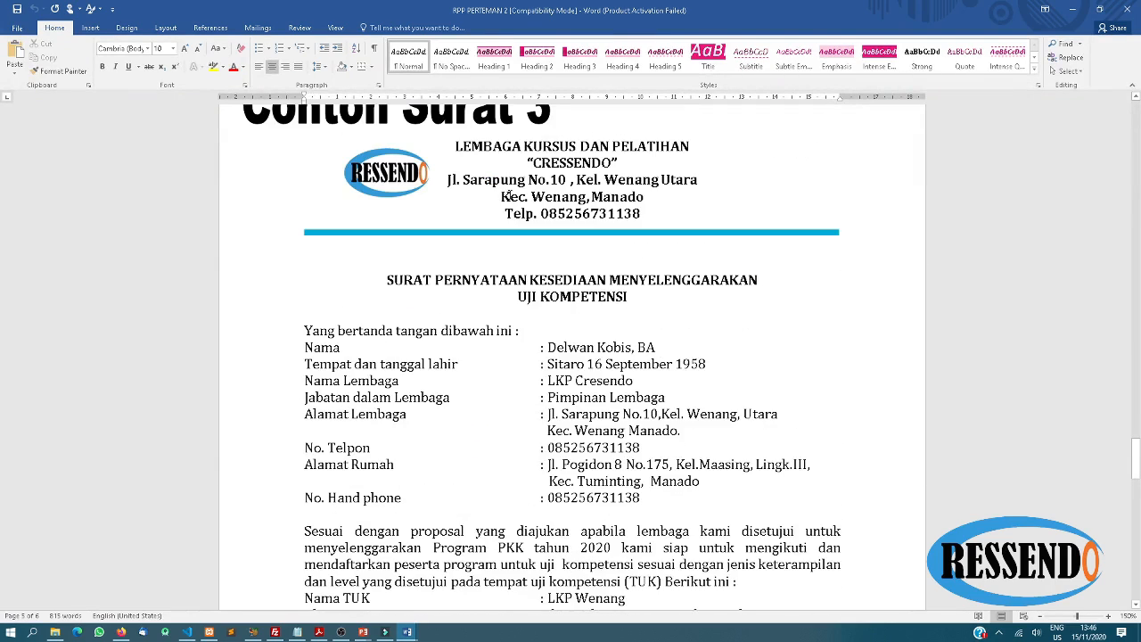
{"action": "scroll", "coordinate": [506, 196], "scroll_direction": "up", "scroll_amount": 1}
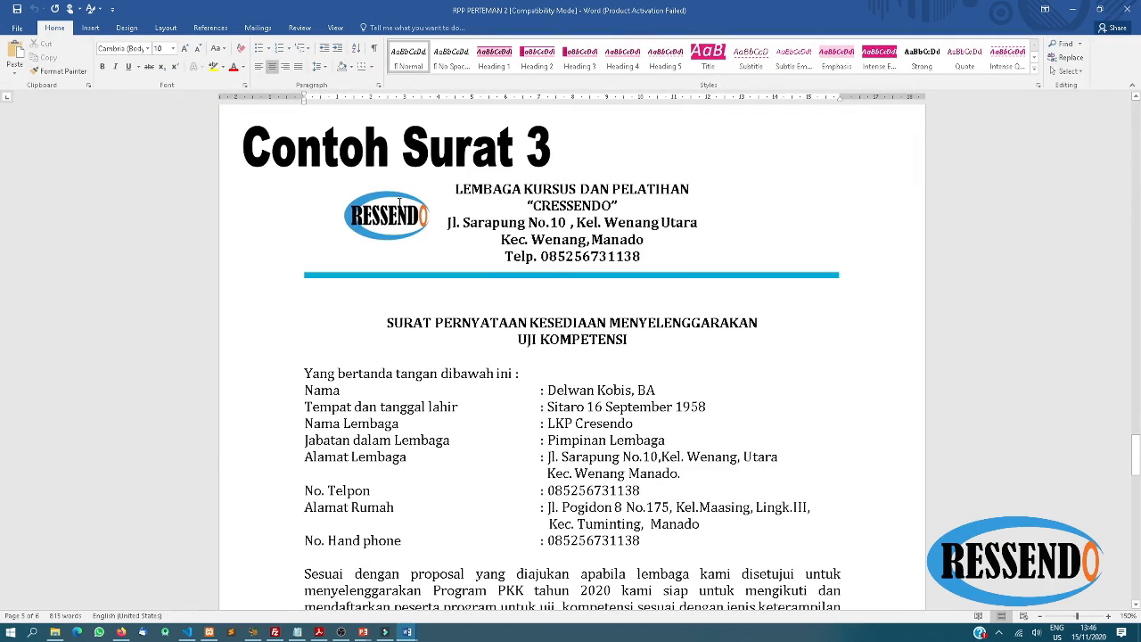
{"action": "scroll", "coordinate": [620, 377], "scroll_direction": "down", "scroll_amount": 10}
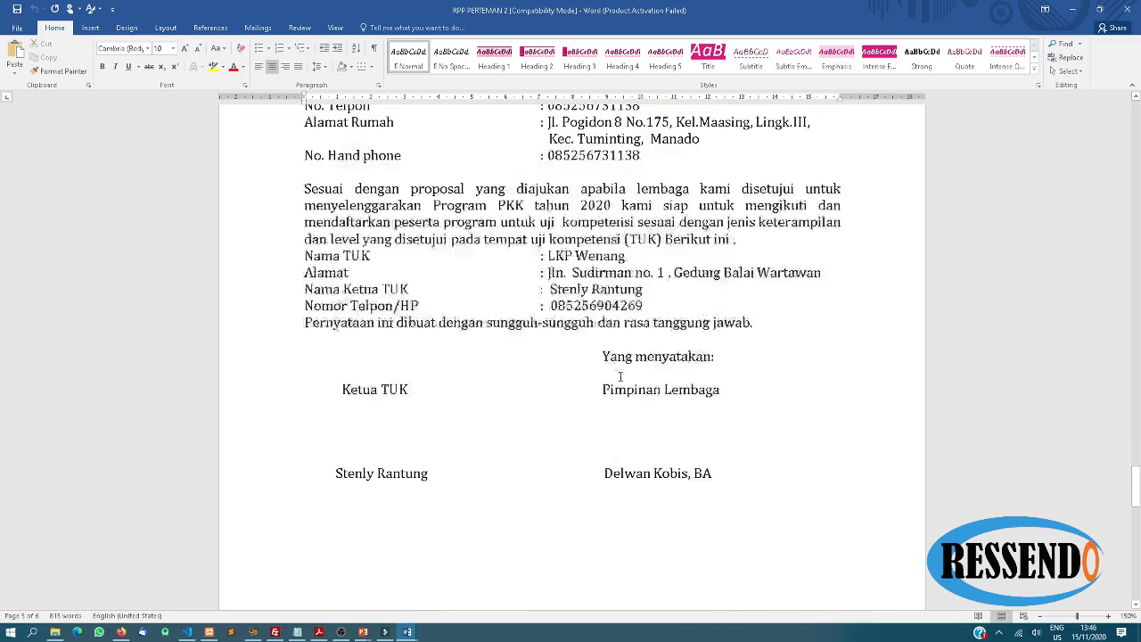
{"action": "scroll", "coordinate": [620, 376], "scroll_direction": "down", "scroll_amount": 9}
{"action": "scroll", "coordinate": [620, 376], "scroll_direction": "up", "scroll_amount": 13}
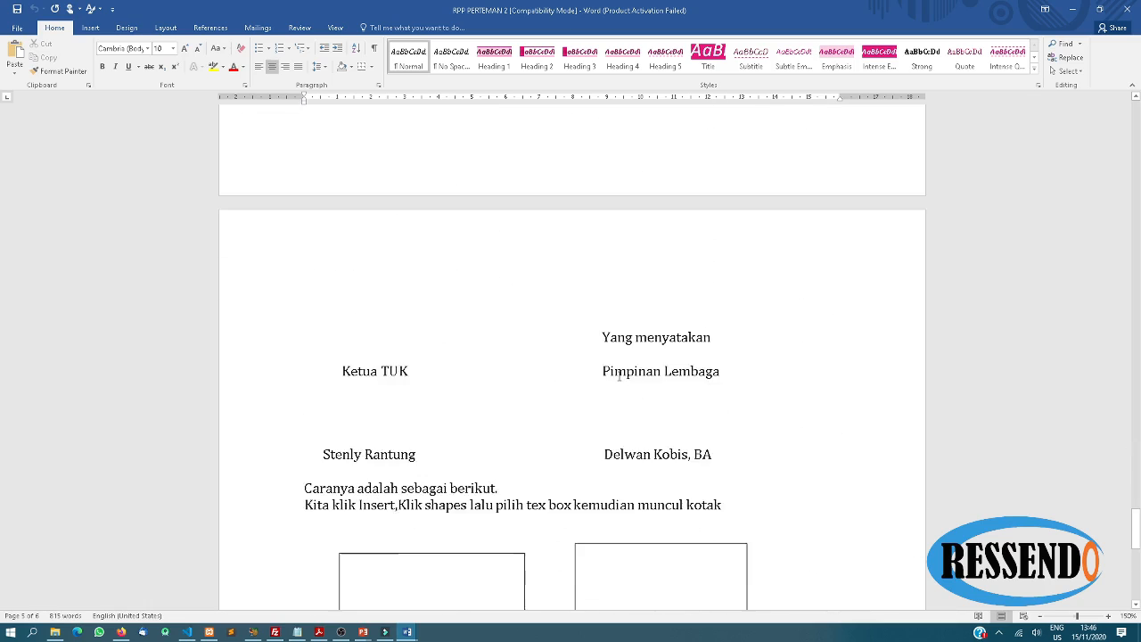
{"action": "scroll", "coordinate": [513, 253], "scroll_direction": "up", "scroll_amount": 4}
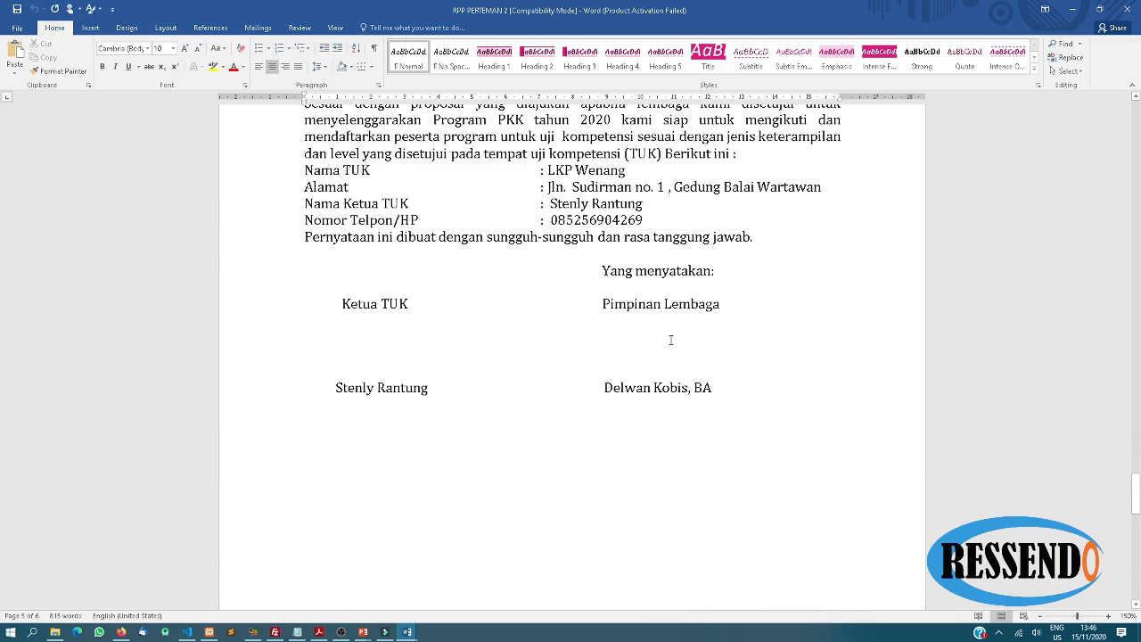
{"action": "scroll", "coordinate": [635, 338], "scroll_direction": "up", "scroll_amount": 8}
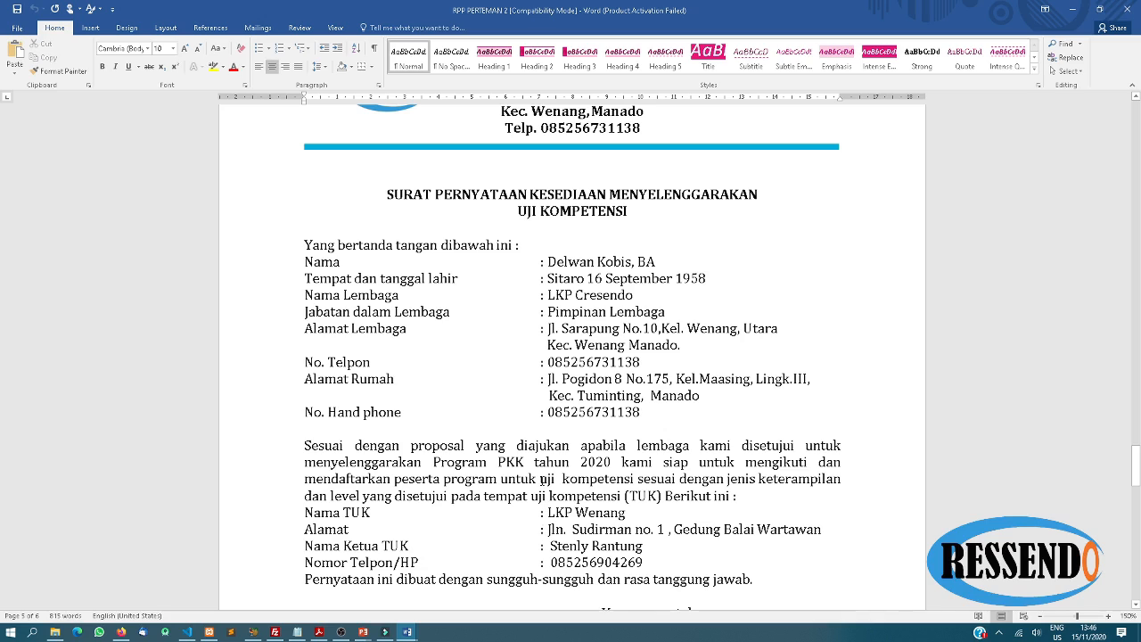
{"action": "left_click", "coordinate": [544, 278]}
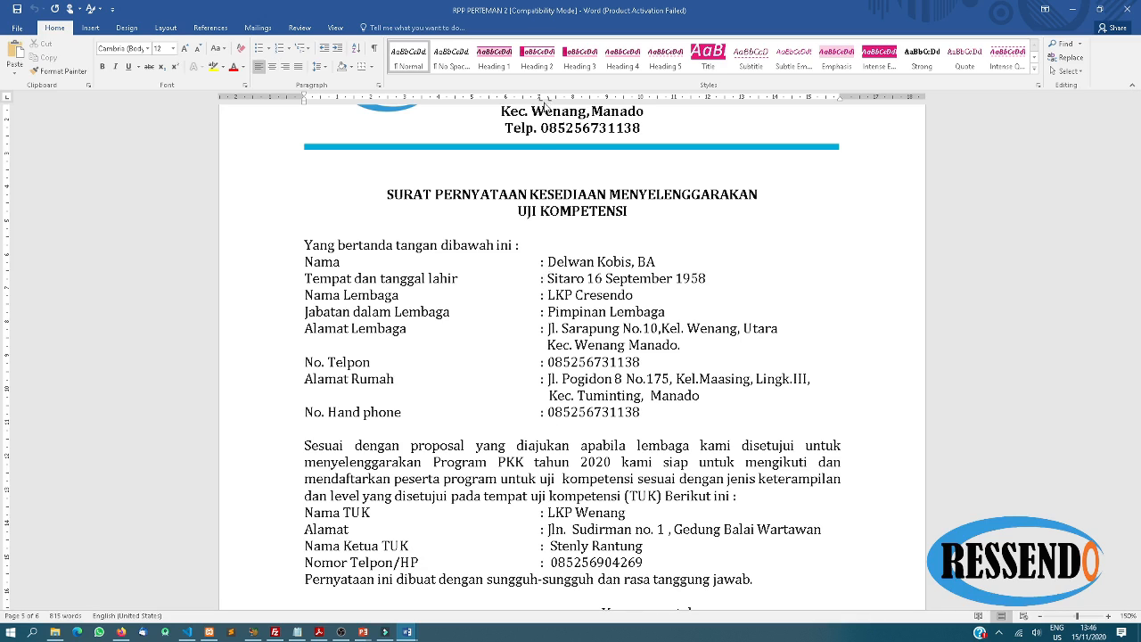
{"action": "scroll", "coordinate": [598, 256], "scroll_direction": "up", "scroll_amount": 1}
{"action": "scroll", "coordinate": [597, 257], "scroll_direction": "up", "scroll_amount": 12}
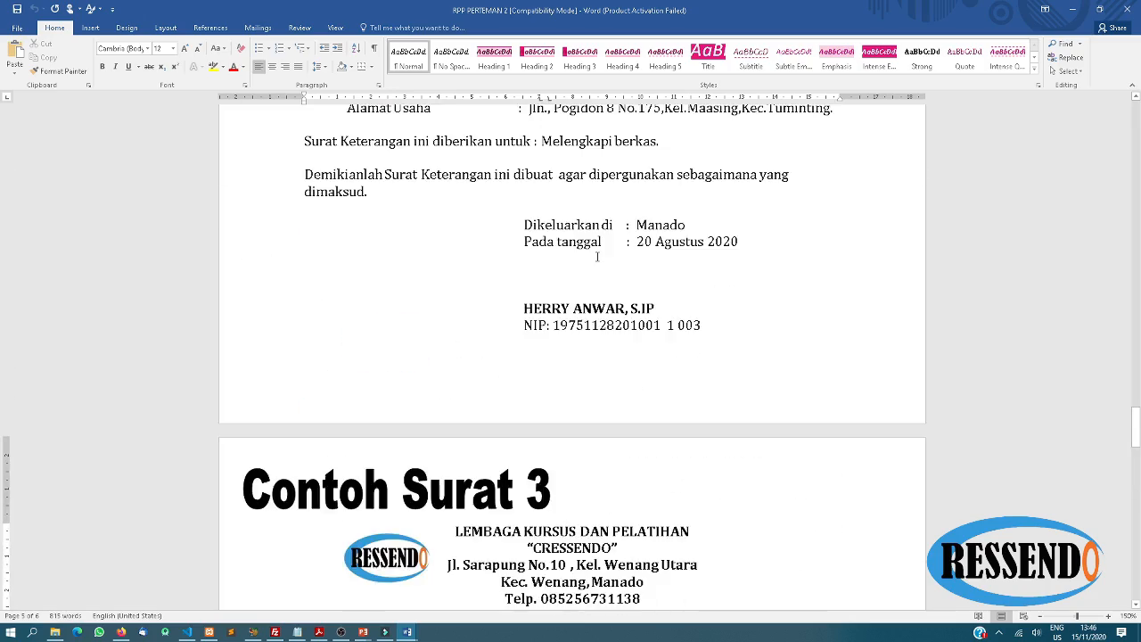
{"action": "scroll", "coordinate": [597, 257], "scroll_direction": "up", "scroll_amount": 12}
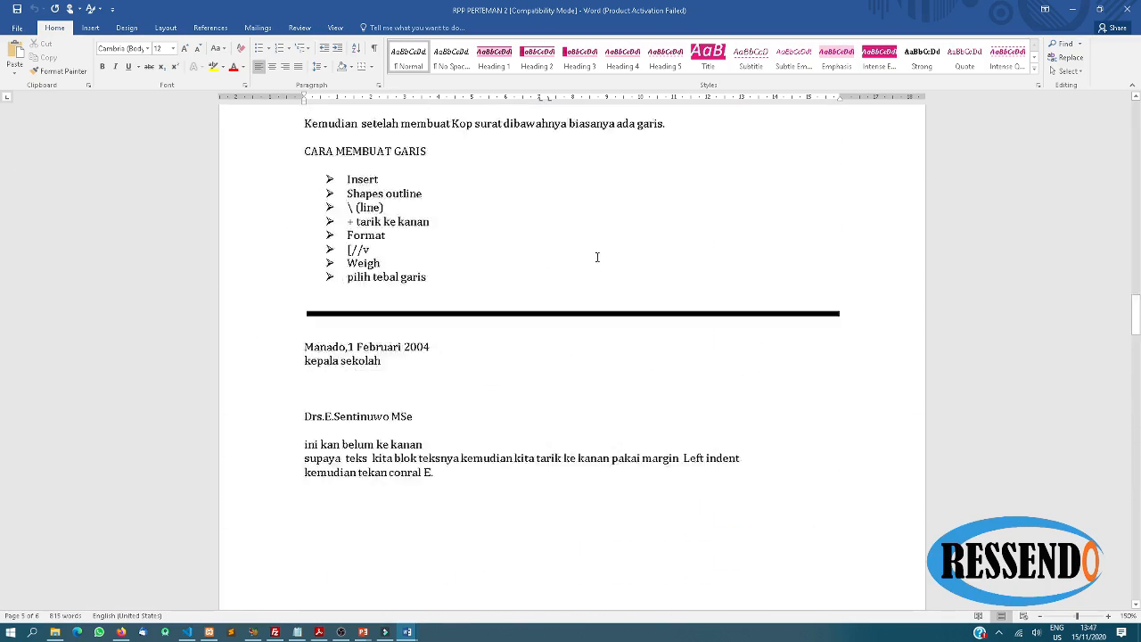
{"action": "scroll", "coordinate": [600, 259], "scroll_direction": "down", "scroll_amount": 1}
{"action": "scroll", "coordinate": [600, 259], "scroll_direction": "up", "scroll_amount": 15}
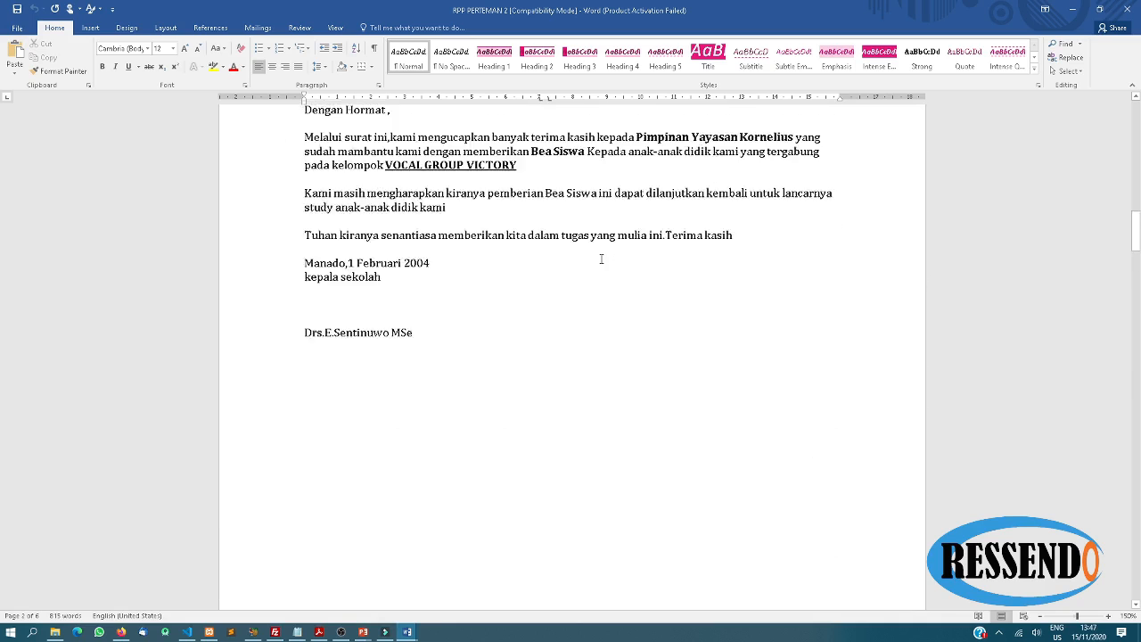
{"action": "scroll", "coordinate": [600, 259], "scroll_direction": "down", "scroll_amount": 1}
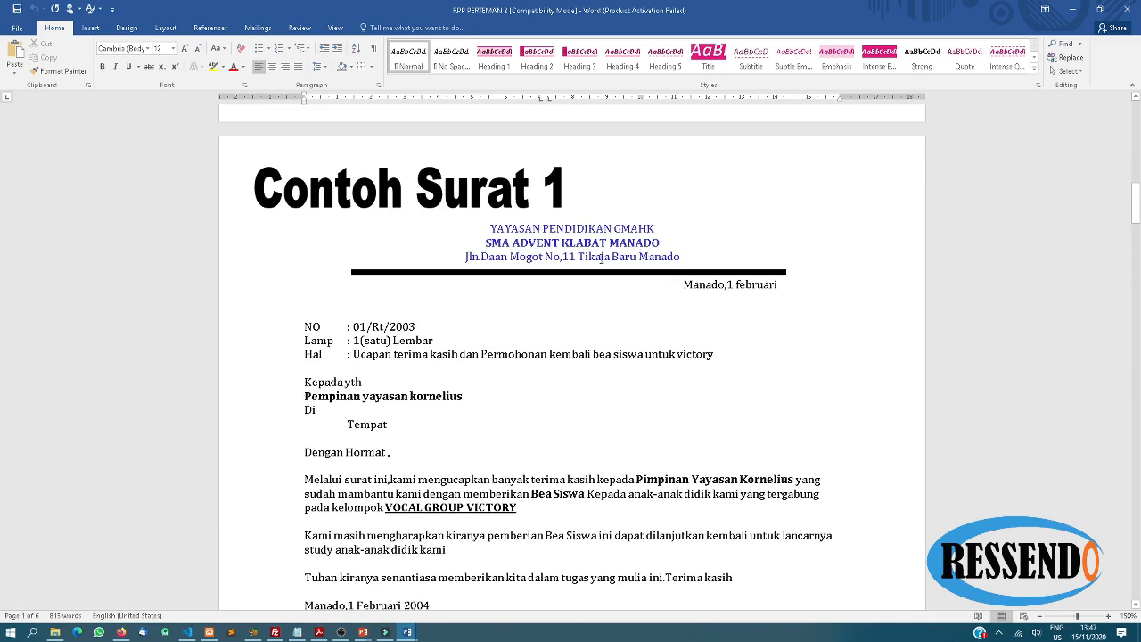
{"action": "scroll", "coordinate": [601, 259], "scroll_direction": "down", "scroll_amount": 1}
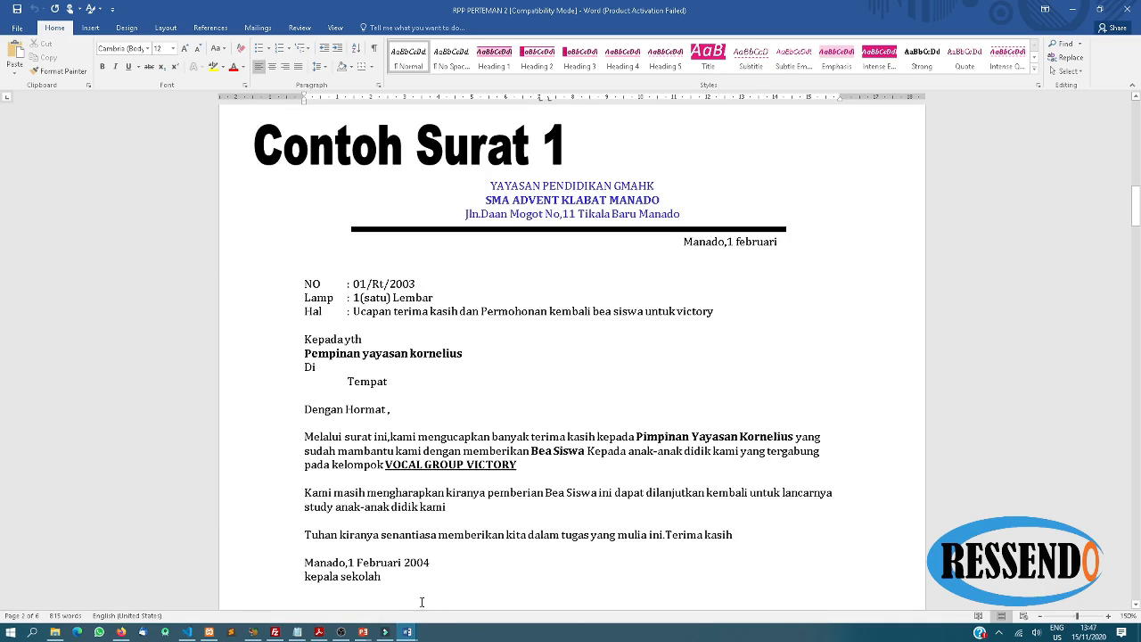
Check the blank Document1, then return to the RPP PERTEMAN 2 document
{"action": "mouse_move", "coordinate": [406, 632]}
{"action": "left_click", "coordinate": [463, 581]}
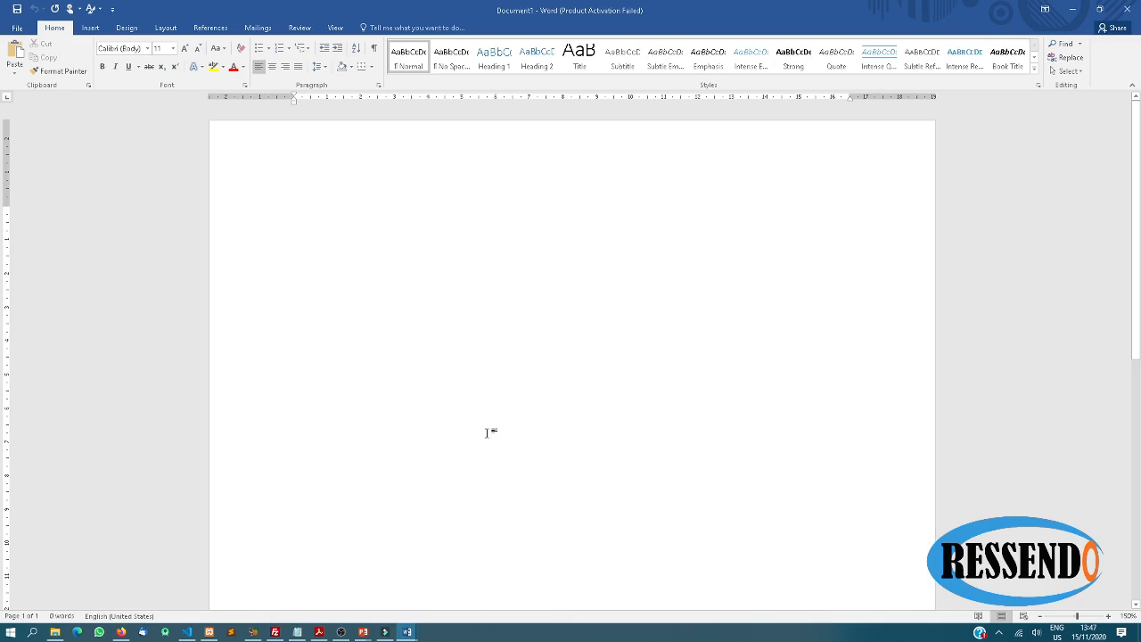
{"action": "scroll", "coordinate": [825, 265], "scroll_direction": "up", "scroll_amount": 1}
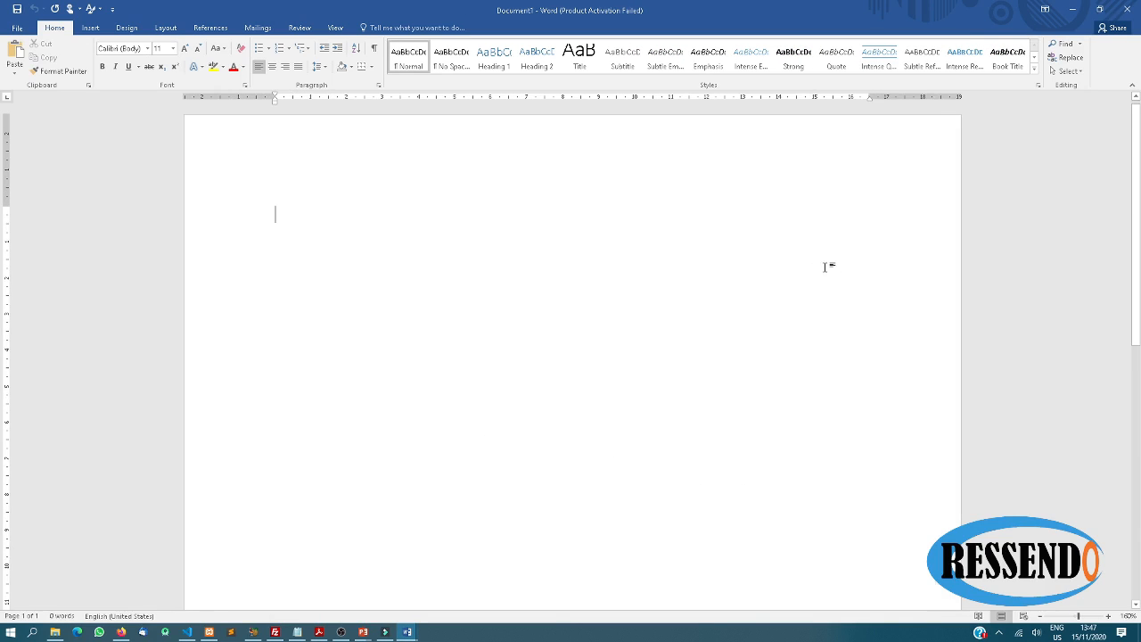
{"action": "scroll", "coordinate": [824, 265], "scroll_direction": "up", "scroll_amount": 1}
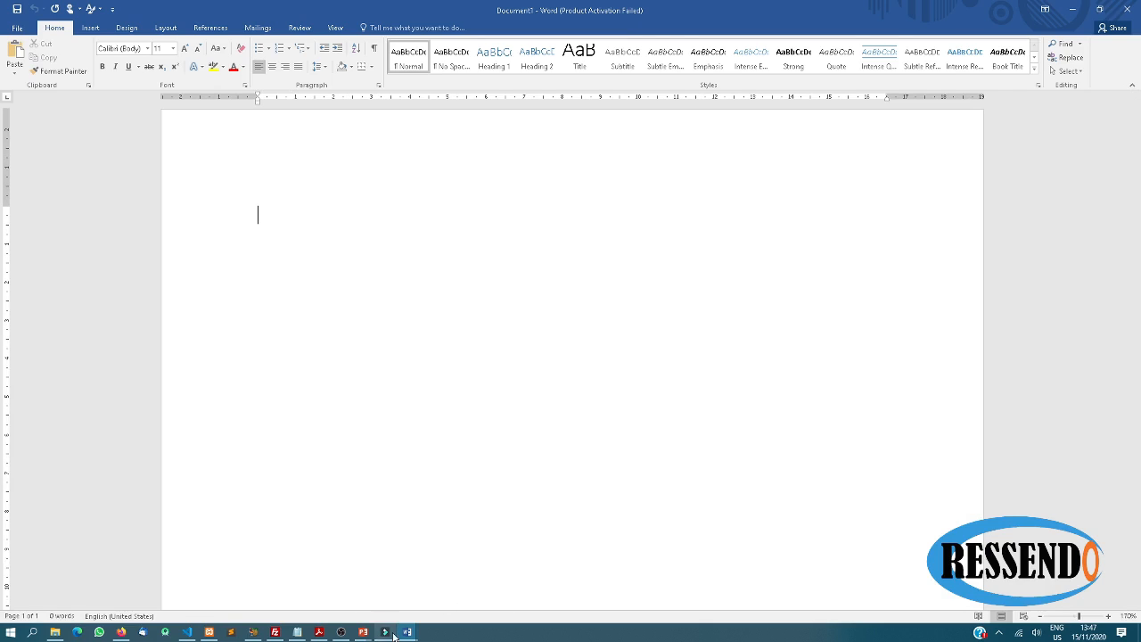
{"action": "mouse_move", "coordinate": [412, 633]}
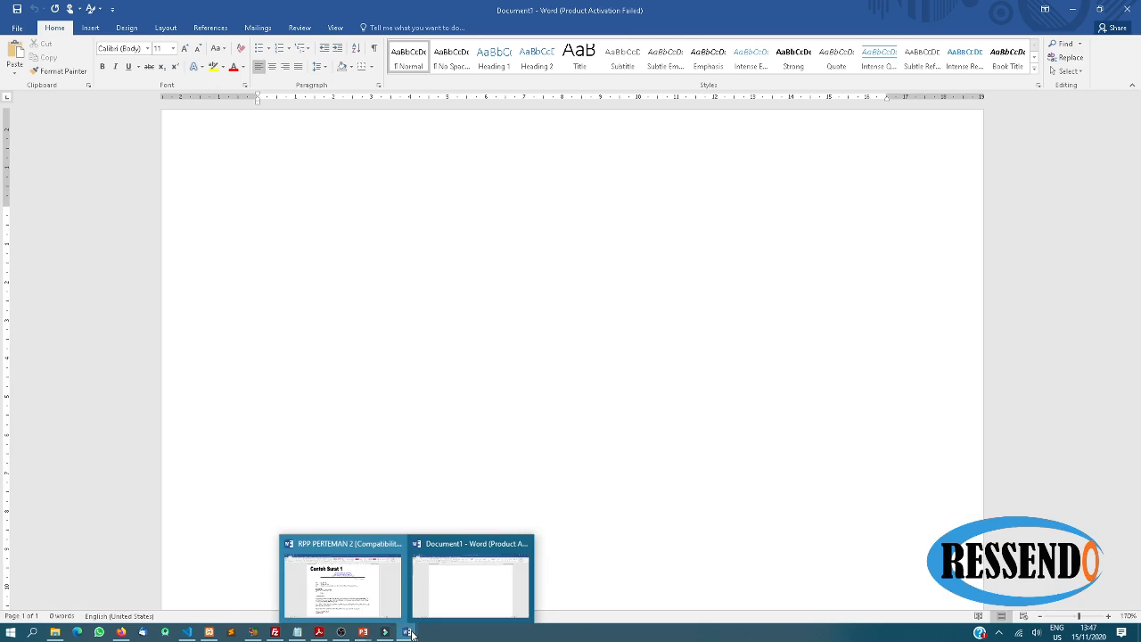
{"action": "left_click", "coordinate": [366, 595]}
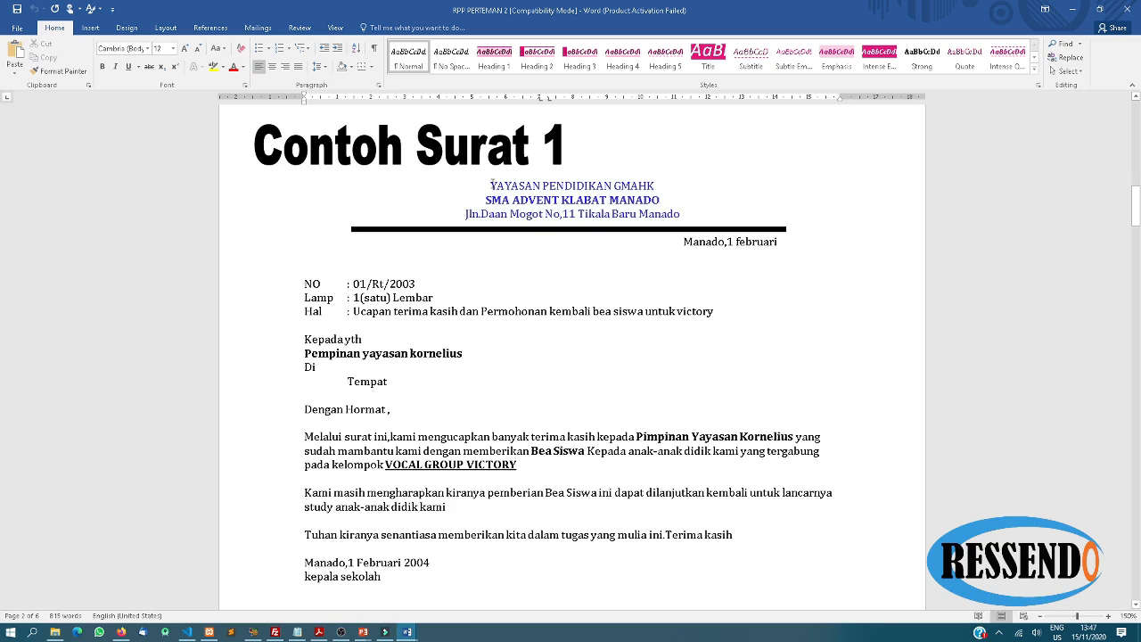
Select and copy the three-line school letterhead from Contoh Surat 1
{"action": "left_click_drag", "start_coordinate": [491, 185], "coordinate": [571, 203]}
{"action": "left_click", "coordinate": [626, 214]}
{"action": "left_click_drag", "start_coordinate": [677, 213], "coordinate": [497, 189]}
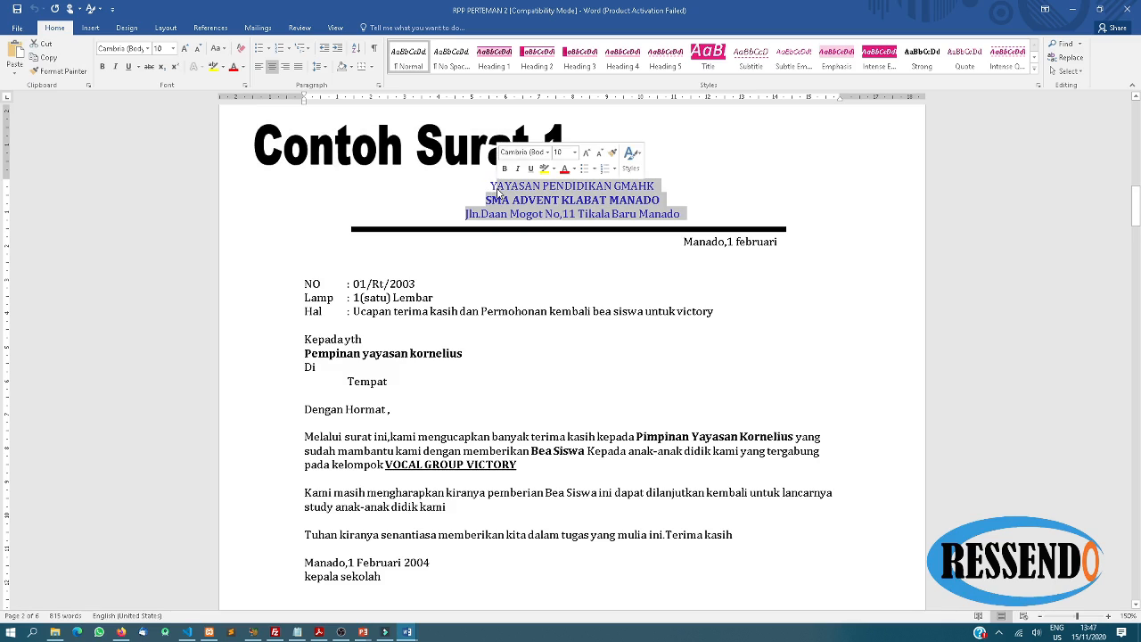
{"action": "key", "text": "shift+Left"}
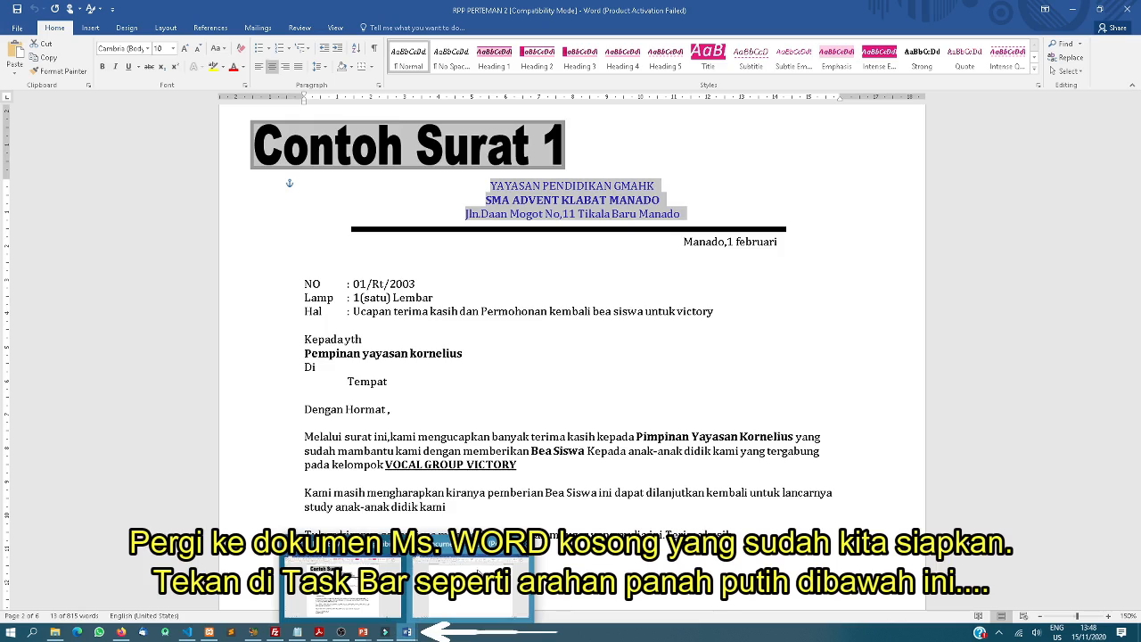
Paste the letterhead into Document1, delete the Contoh Surat 1 box, and add a new line
{"action": "left_click", "coordinate": [407, 632]}
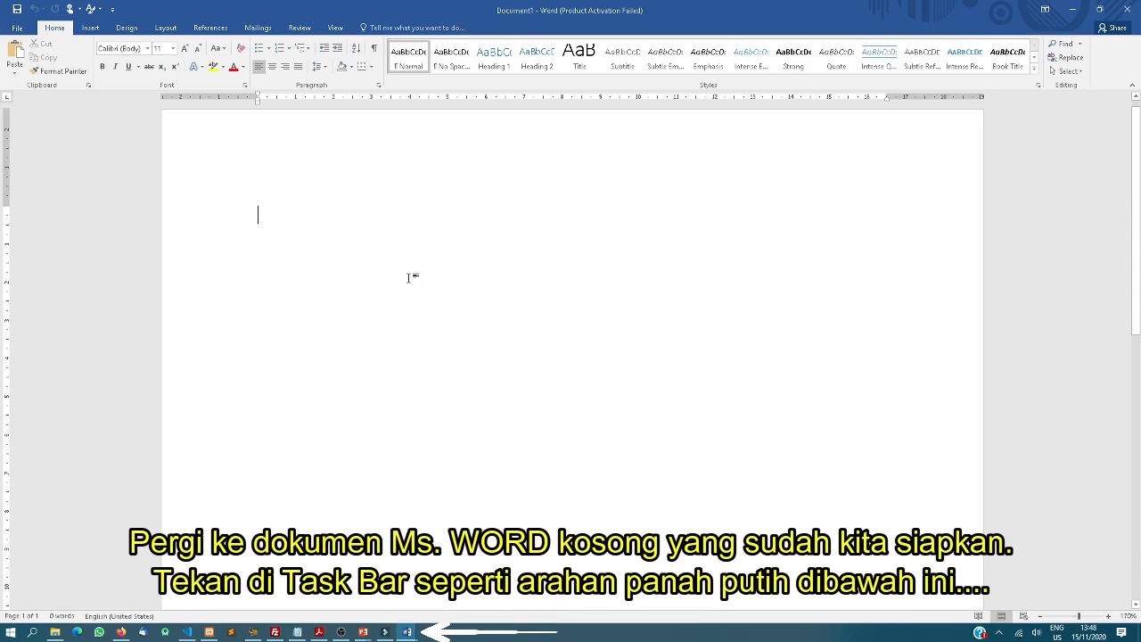
{"action": "type", "text": "Contoh Surat 1 YAYASAN PENDIDIKAN GMAHK SMA ADVENT KLABAT MANADO Jln.Daan Mogot No,11 Tikala Baru Manado"}
{"action": "left_click", "coordinate": [422, 196]}
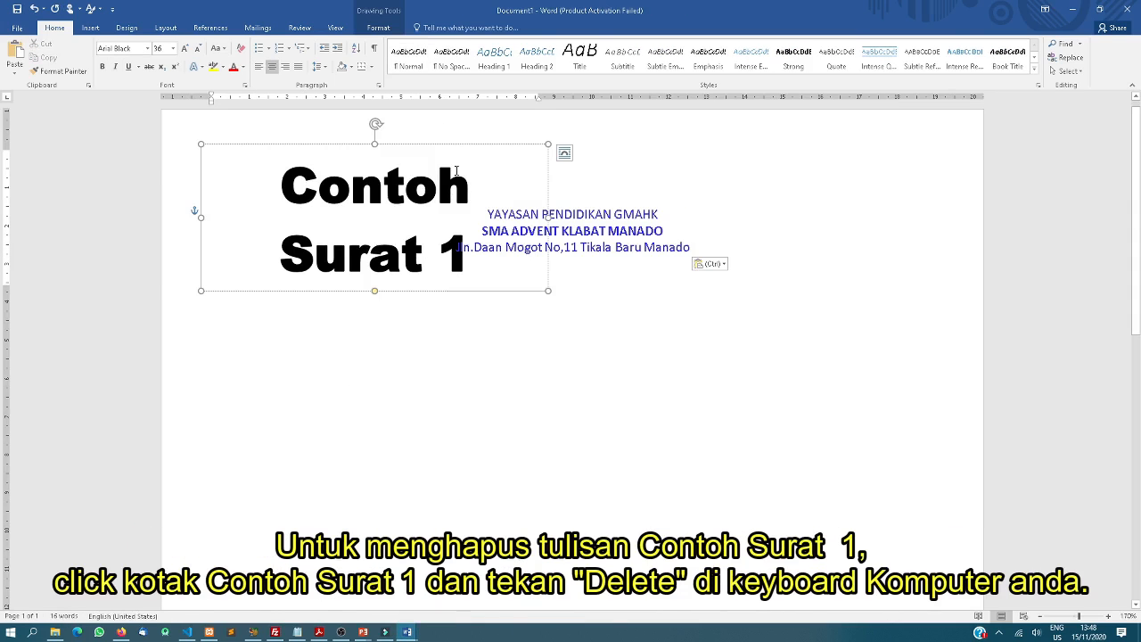
{"action": "key", "text": "Delete"}
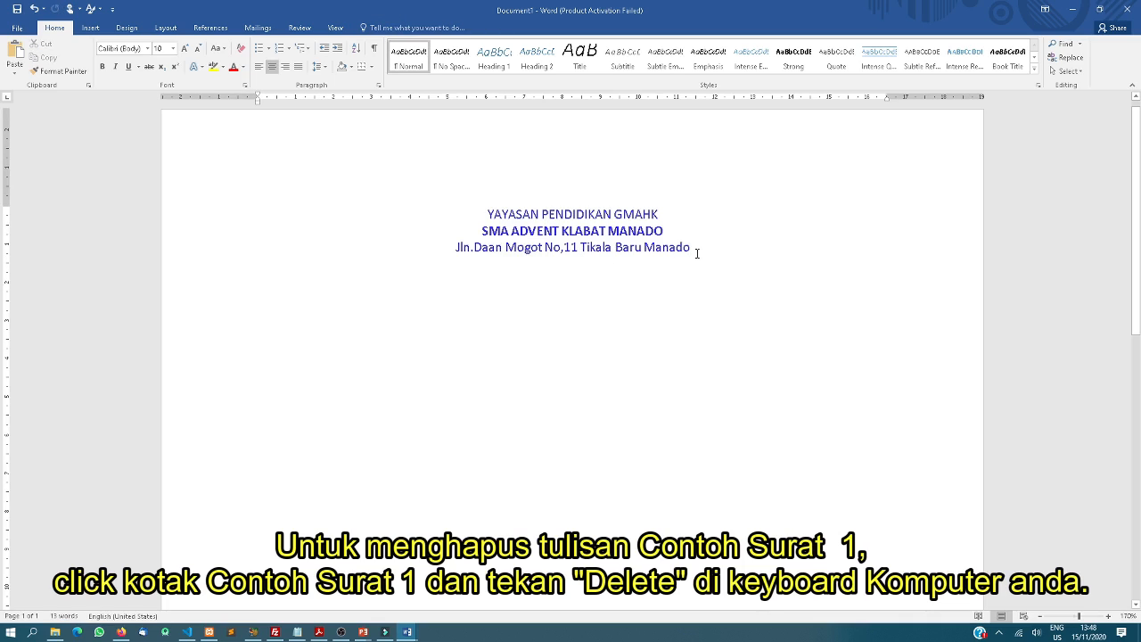
{"action": "key", "text": "Return"}
Deselect the letterhead in the original letter and return to Document1
{"action": "mouse_move", "coordinate": [408, 631]}
{"action": "left_click", "coordinate": [390, 589]}
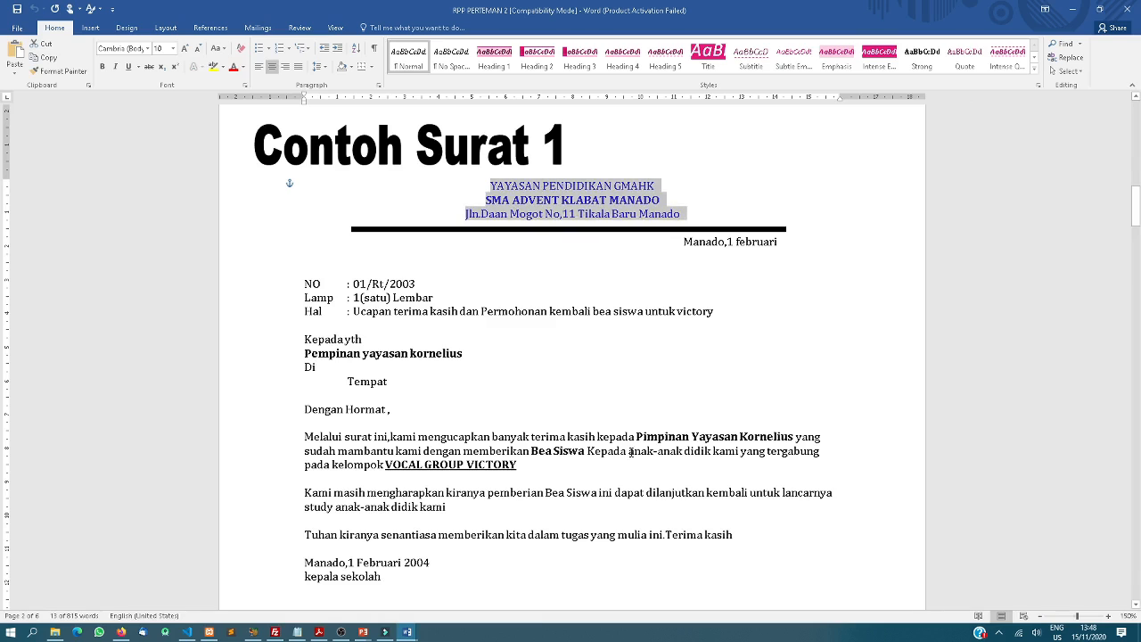
{"action": "left_click", "coordinate": [596, 264]}
{"action": "mouse_move", "coordinate": [407, 631]}
{"action": "left_click", "coordinate": [447, 609]}
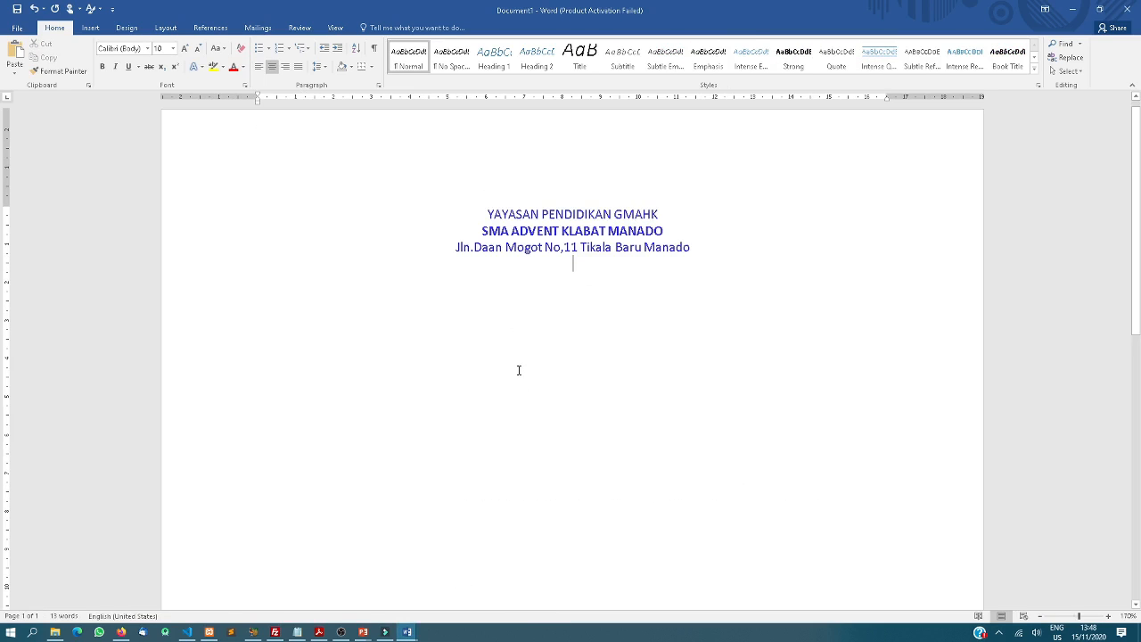
{"action": "left_click", "coordinate": [91, 28]}
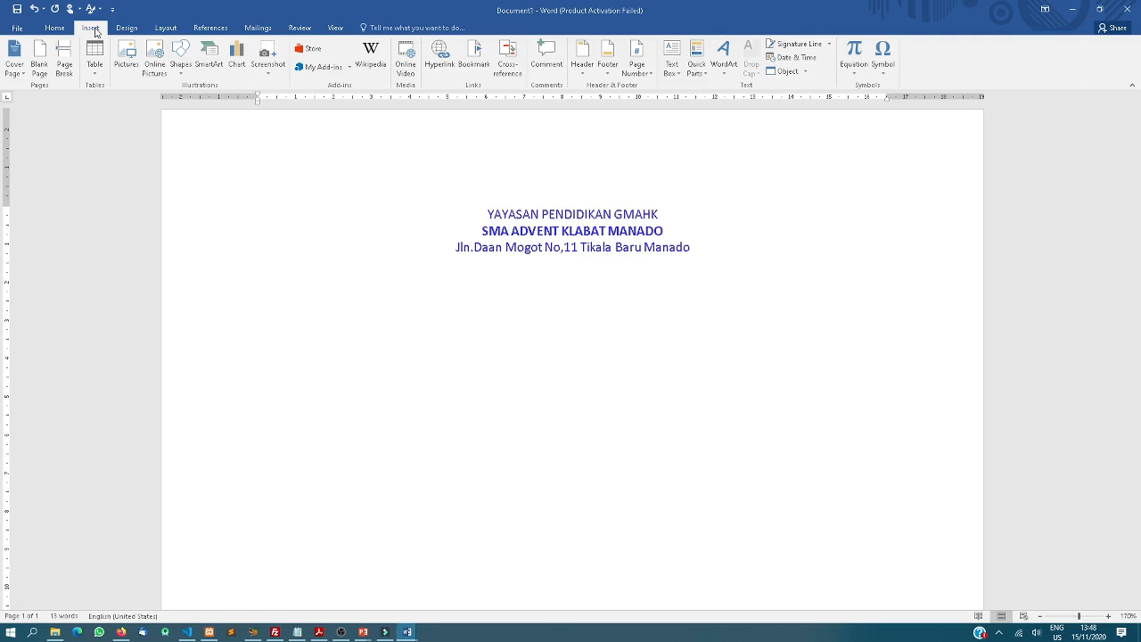
{"action": "left_click", "coordinate": [181, 66]}
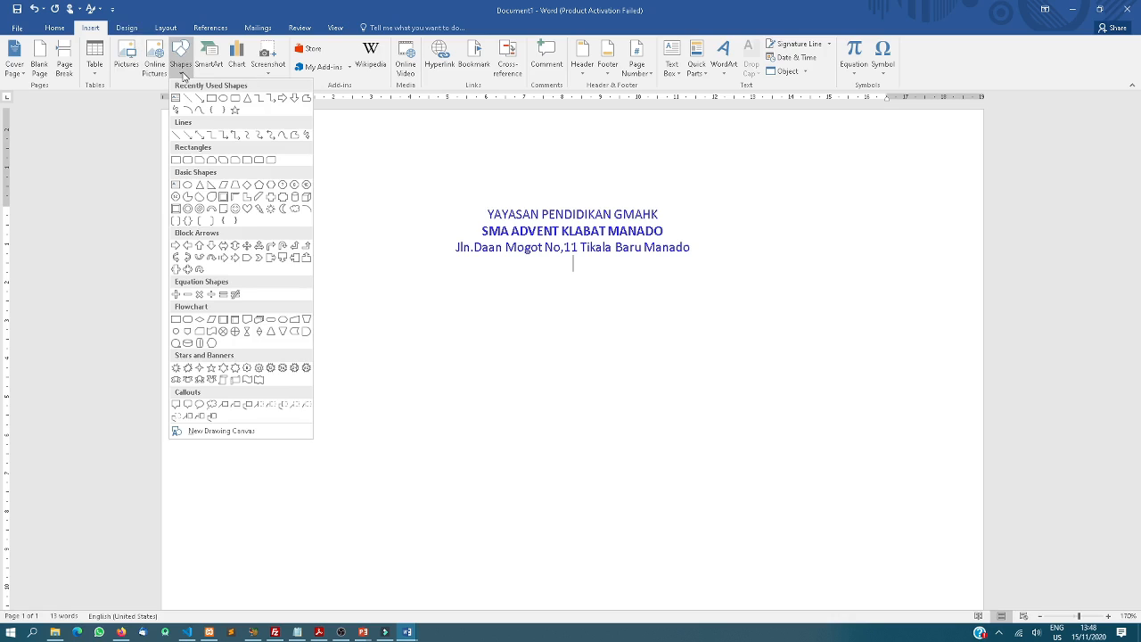
{"action": "left_click", "coordinate": [177, 135]}
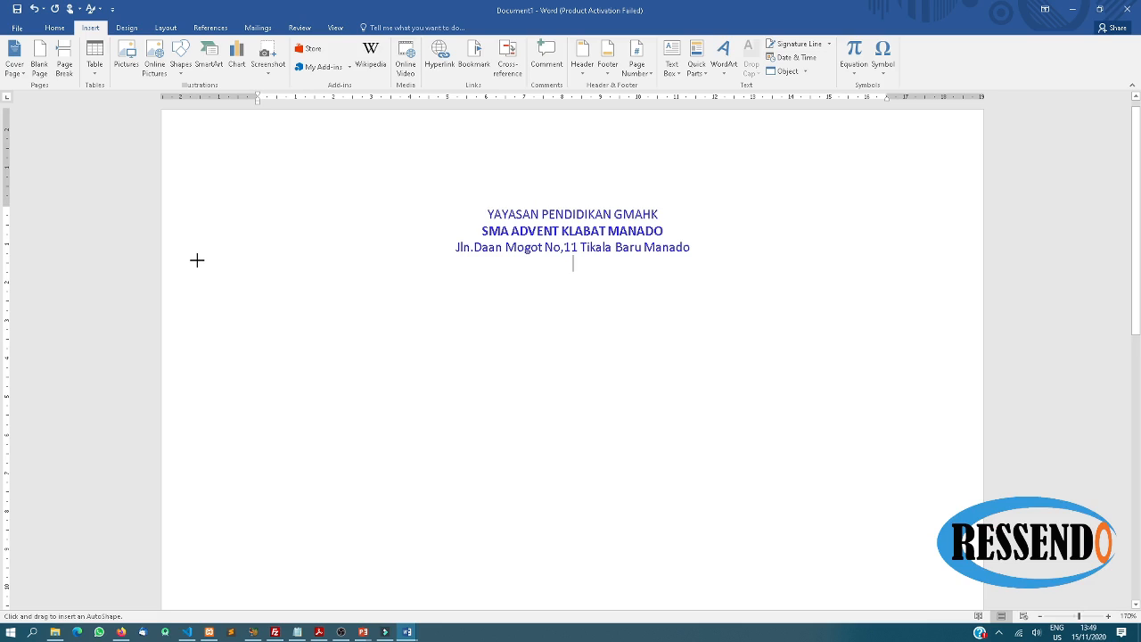
{"action": "left_click_drag", "start_coordinate": [197, 261], "coordinate": [966, 272]}
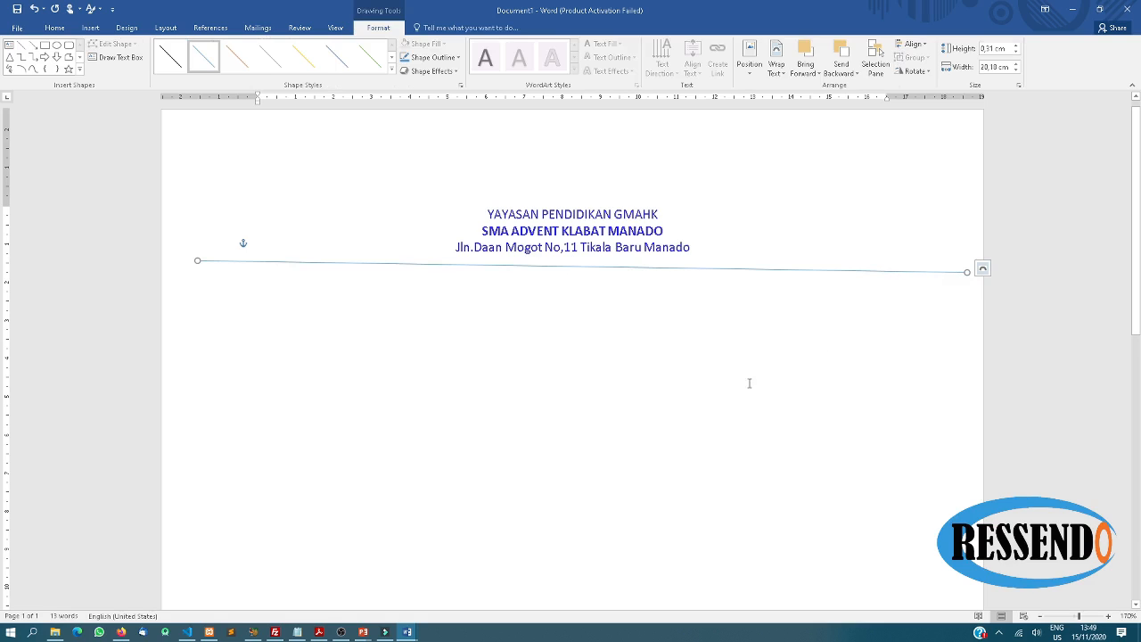
{"action": "key", "text": "Delete"}
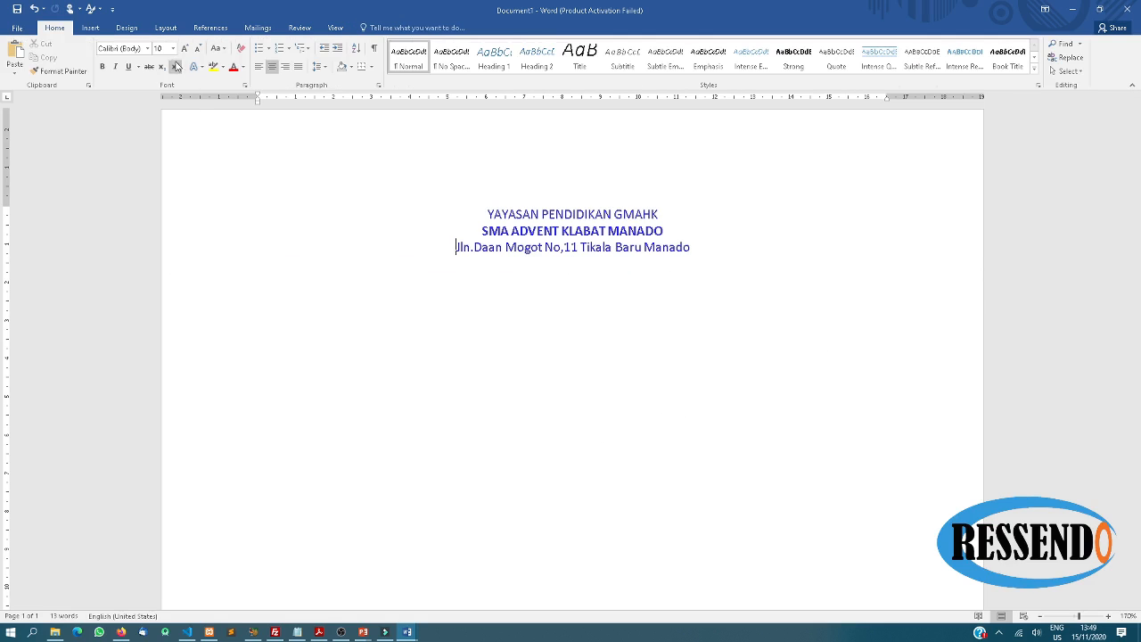
Insert a Line shape and draw it horizontally across the page under the letterhead
{"action": "left_click", "coordinate": [93, 29]}
{"action": "left_click", "coordinate": [181, 58]}
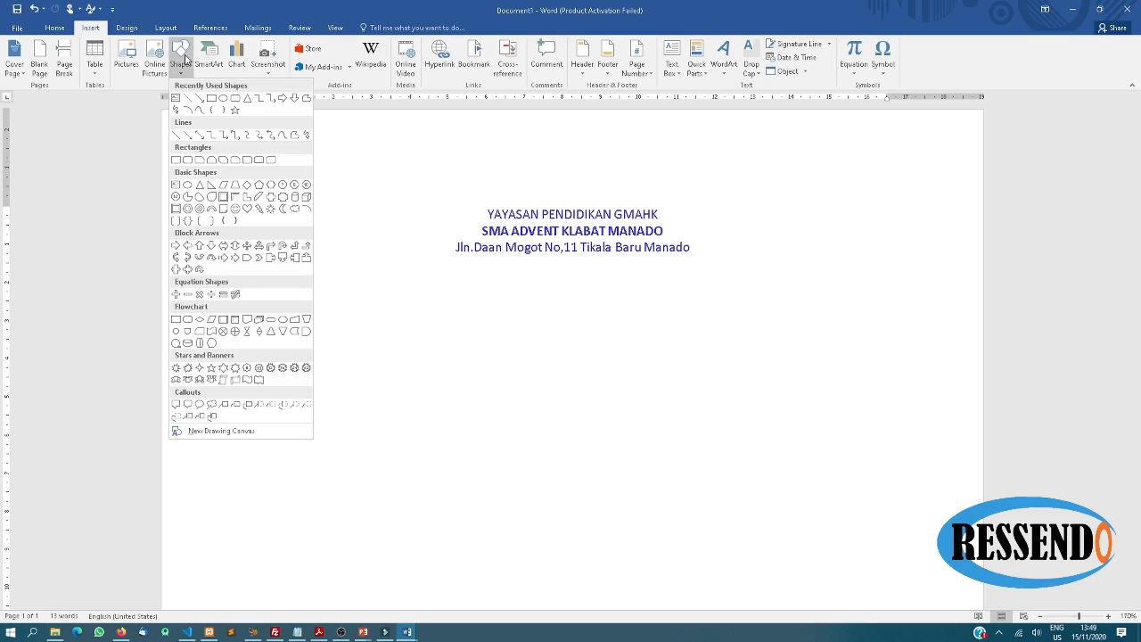
{"action": "left_click", "coordinate": [176, 133]}
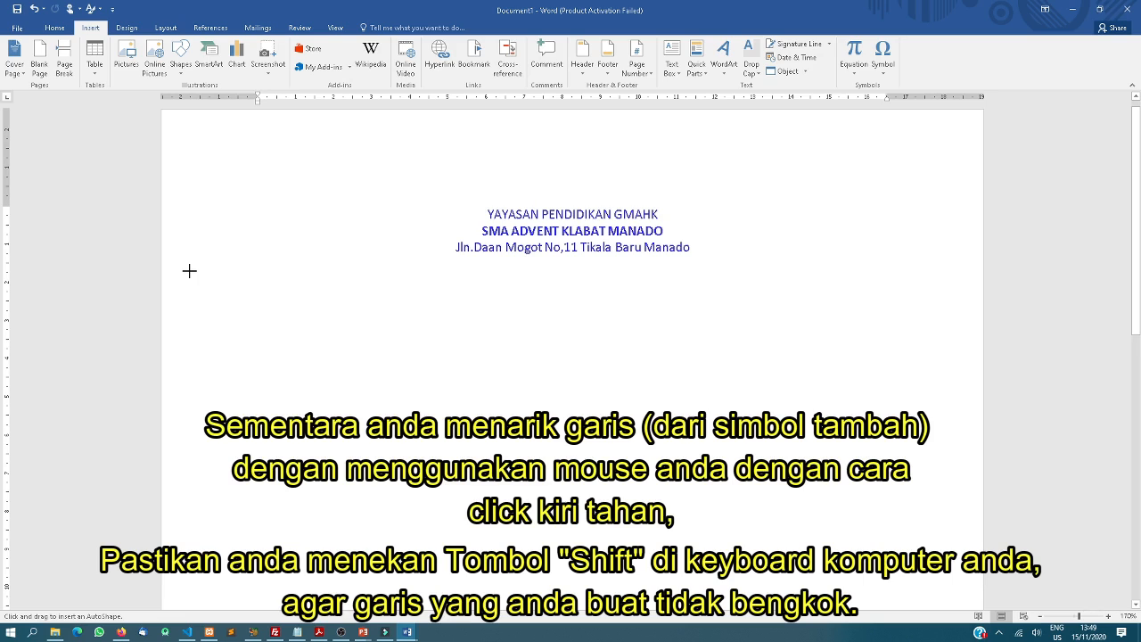
{"action": "mouse_move", "coordinate": [189, 270]}
{"action": "left_mouse_down"}
{"action": "mouse_move", "coordinate": [677, 292]}
{"action": "mouse_move", "coordinate": [863, 273]}
{"action": "mouse_move", "coordinate": [978, 319]}
{"action": "mouse_move", "coordinate": [961, 293]}
{"action": "left_mouse_up"}
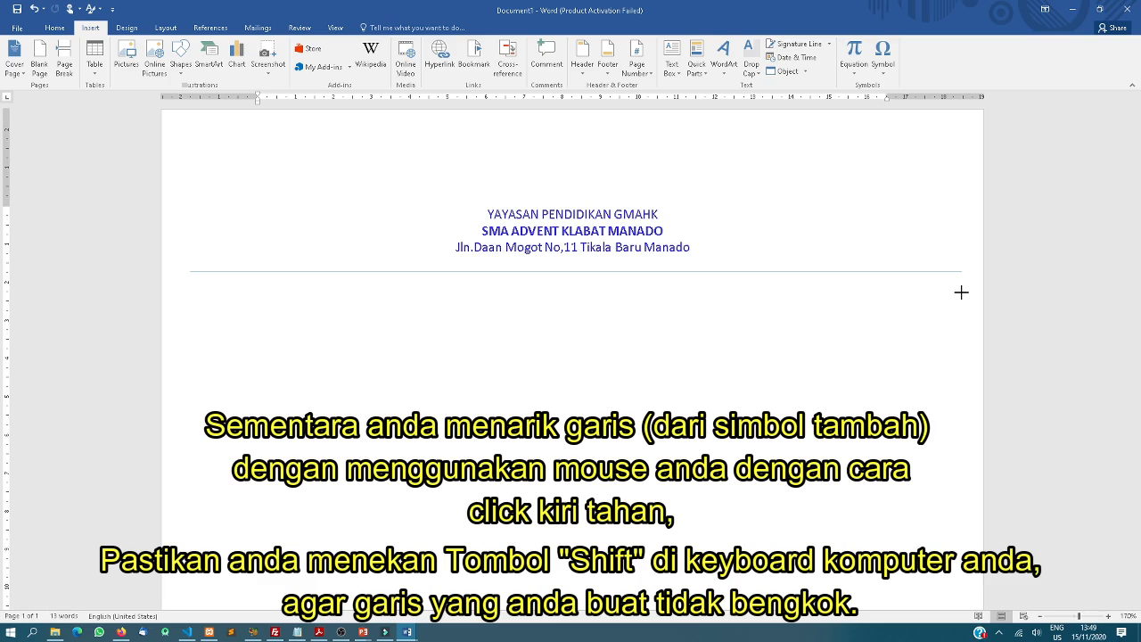
{"action": "left_click_drag", "start_coordinate": [961, 292], "coordinate": [961, 293]}
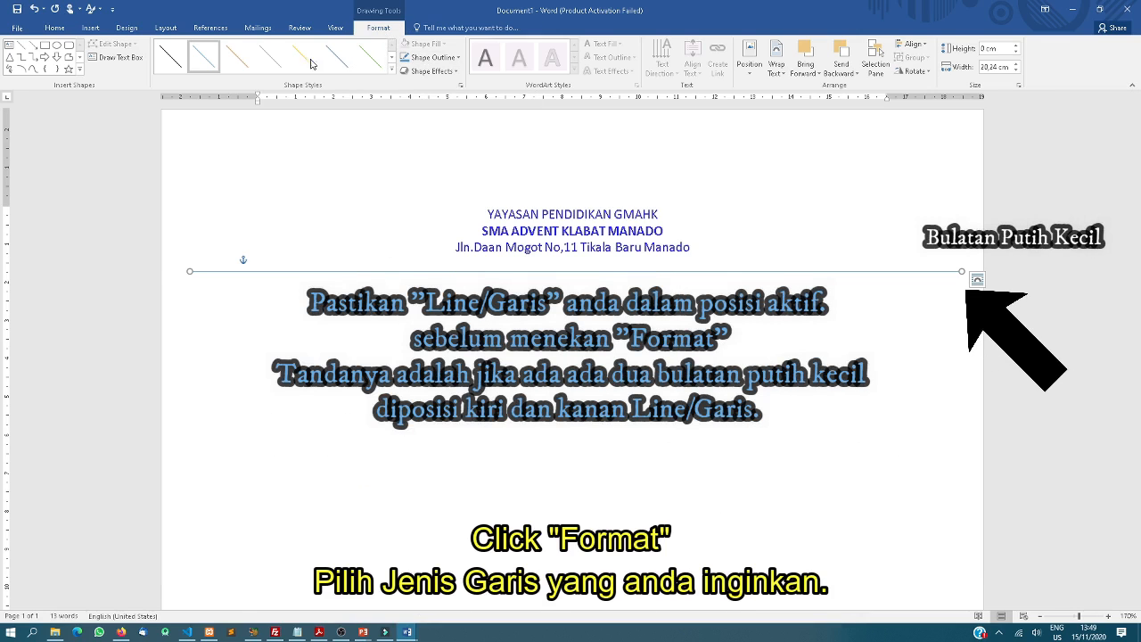
Style the rule as Intense Line - Dark 1 and pull both ends inward to the margins
{"action": "left_click", "coordinate": [393, 69]}
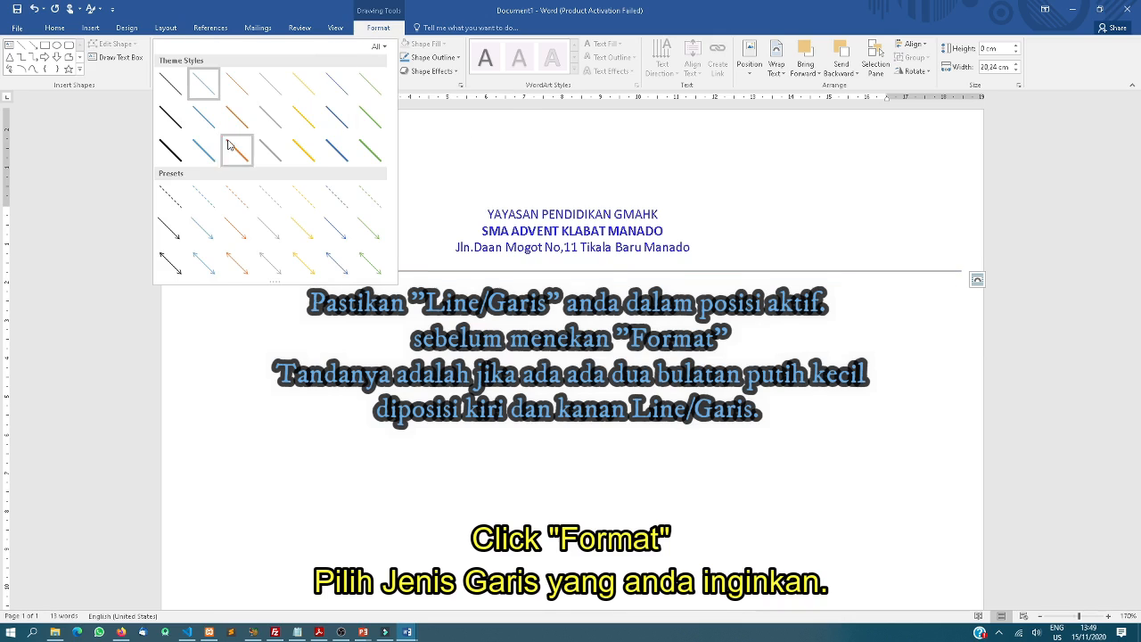
{"action": "left_click", "coordinate": [168, 151]}
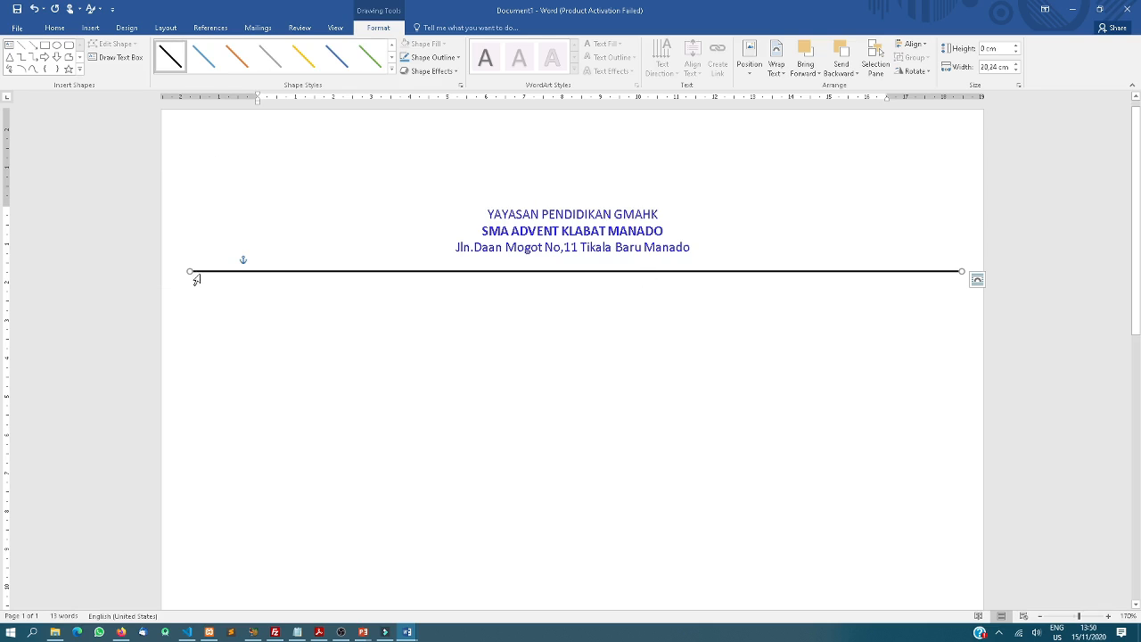
{"action": "left_click_drag", "start_coordinate": [190, 271], "coordinate": [243, 270]}
{"action": "left_click_drag", "start_coordinate": [962, 271], "coordinate": [880, 278]}
{"action": "left_click", "coordinate": [824, 319]}
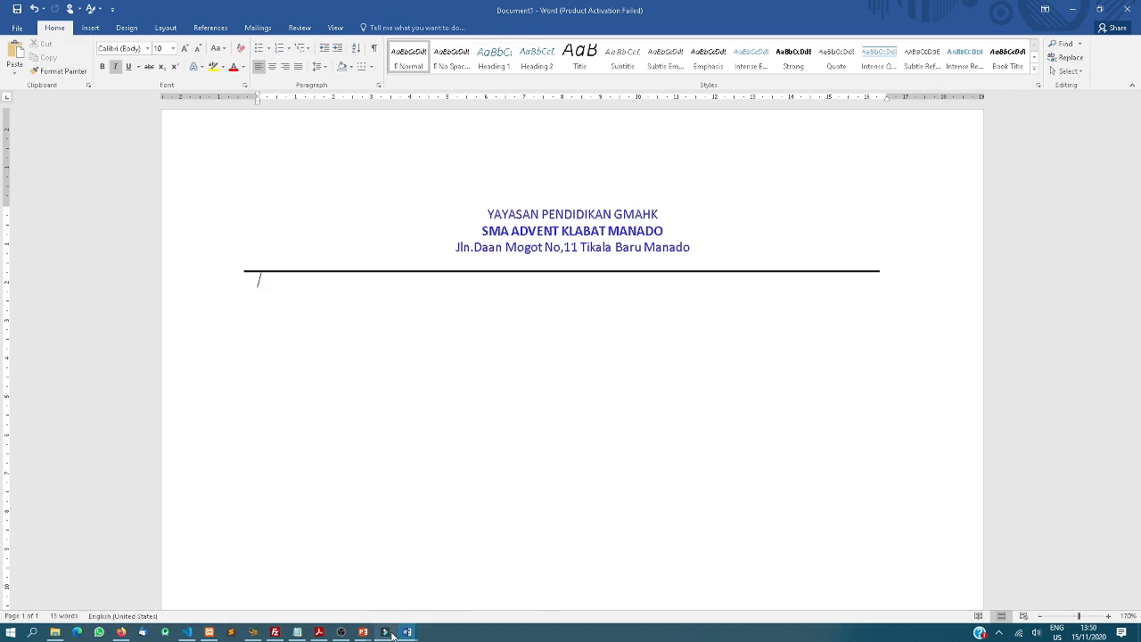
Select the sample letter body from NO through the signature in RPP PERTEMAN 2
{"action": "left_click", "coordinate": [356, 600]}
{"action": "scroll", "coordinate": [331, 359], "scroll_direction": "down", "scroll_amount": 1}
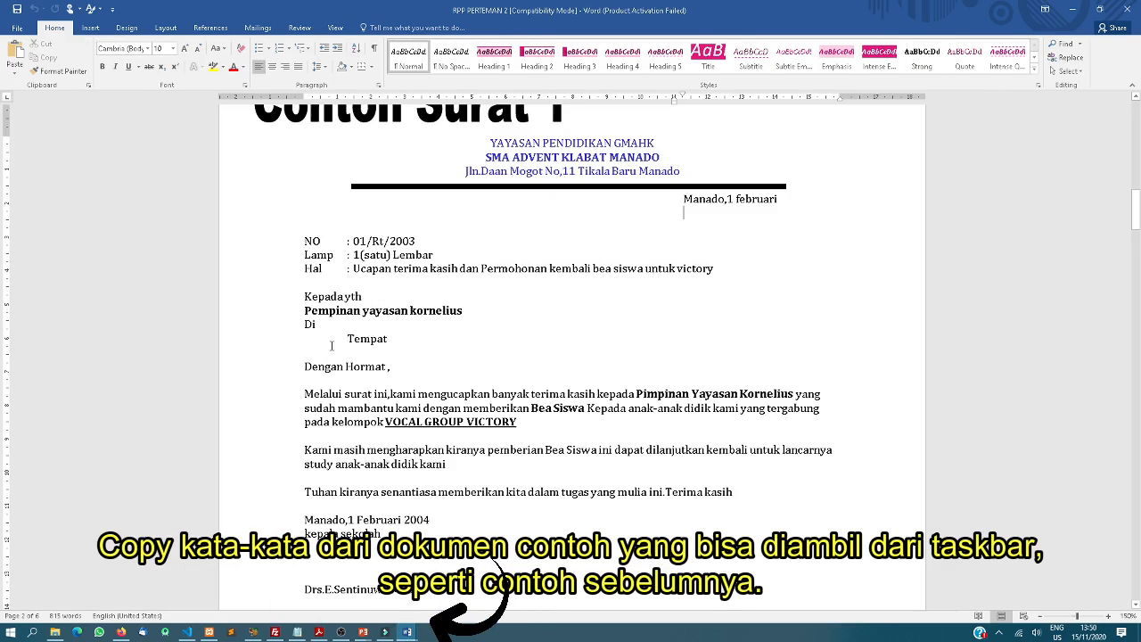
{"action": "left_click_drag", "start_coordinate": [306, 241], "coordinate": [411, 591]}
{"action": "scroll", "coordinate": [411, 591], "scroll_direction": "down", "scroll_amount": 2}
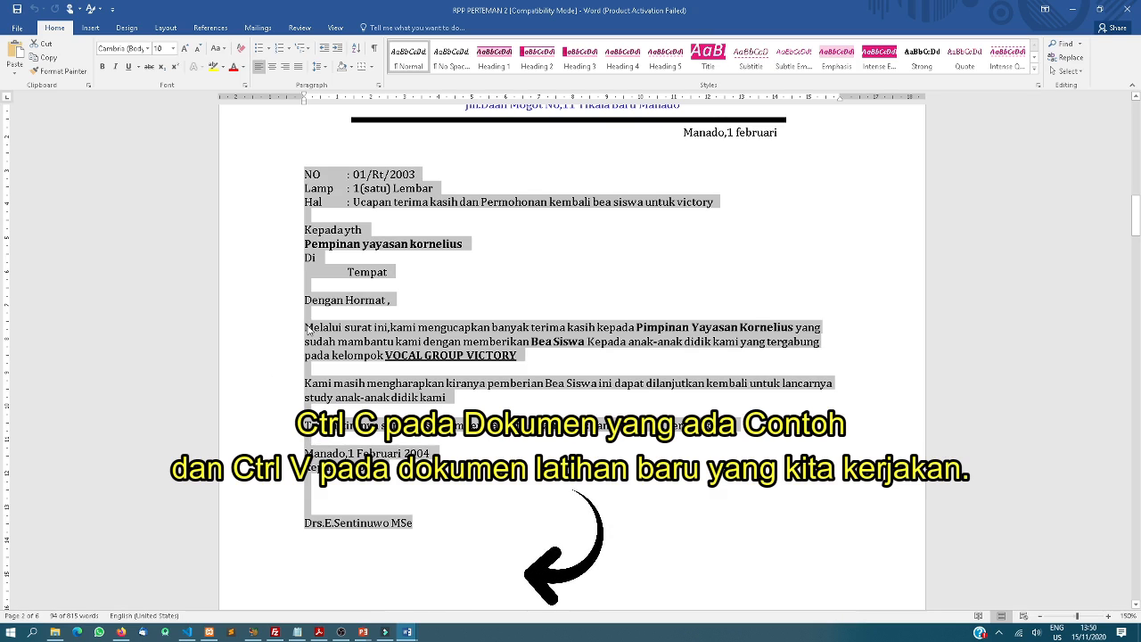
Paste the letter body below the letterhead rule in Document1 and insert a page break
{"action": "left_click", "coordinate": [407, 632]}
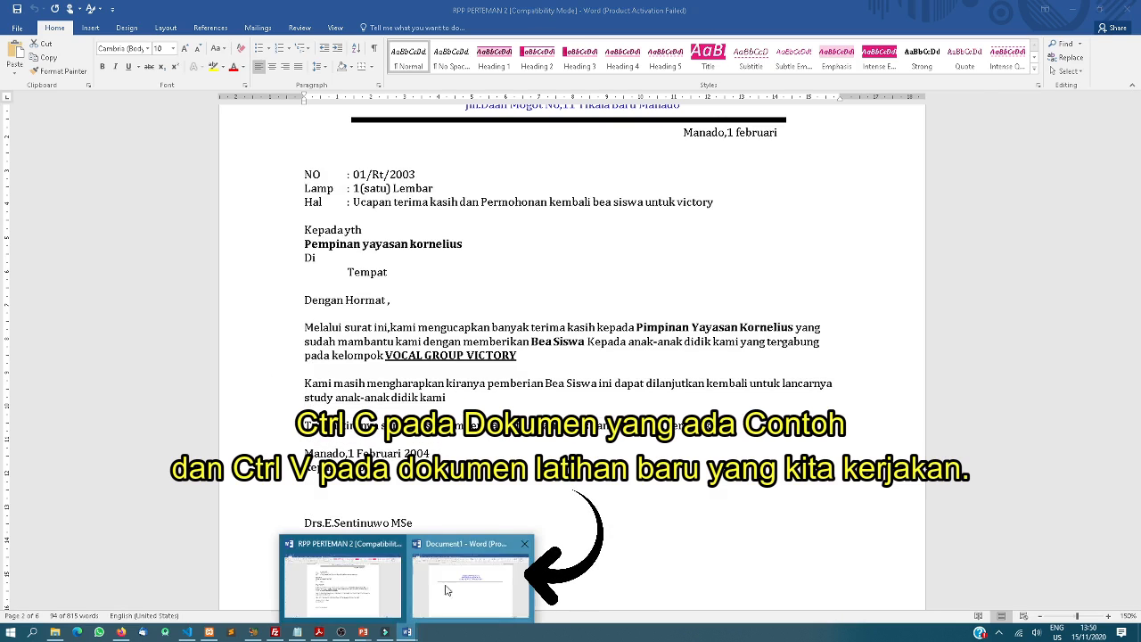
{"action": "left_click", "coordinate": [446, 590]}
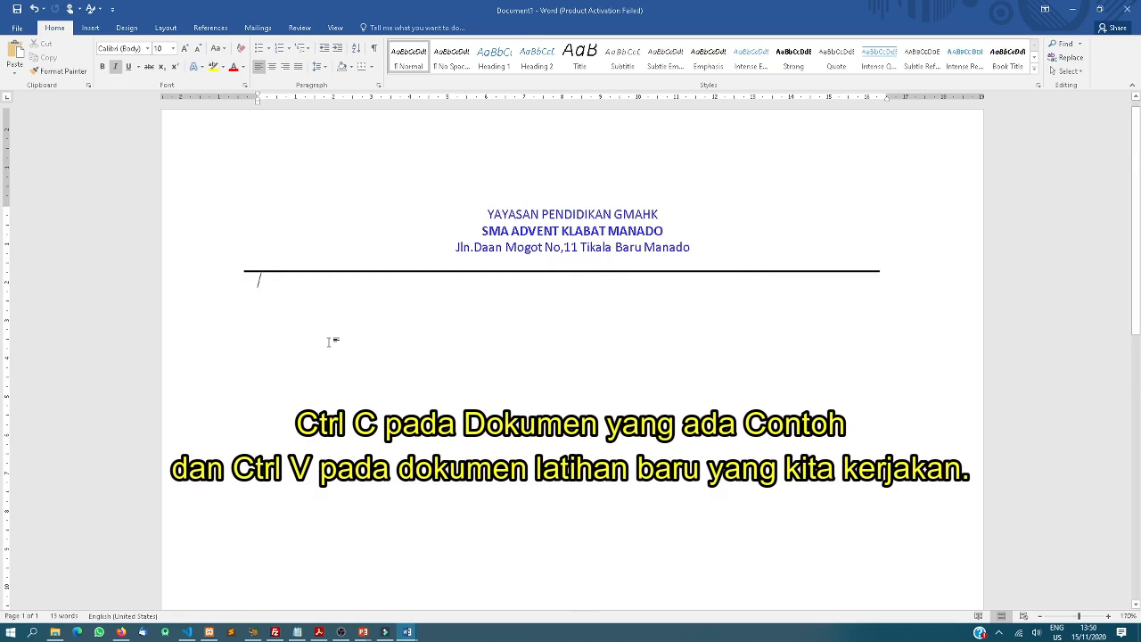
{"action": "key", "text": "ctrl+v"}
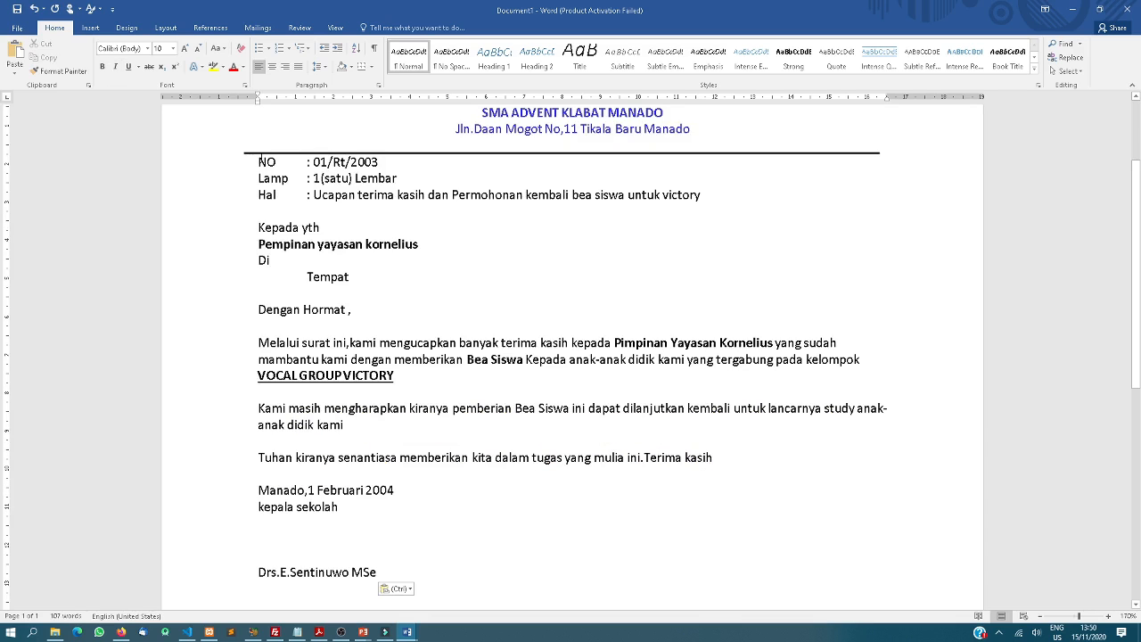
{"action": "scroll", "coordinate": [328, 305], "scroll_direction": "up", "scroll_amount": 3}
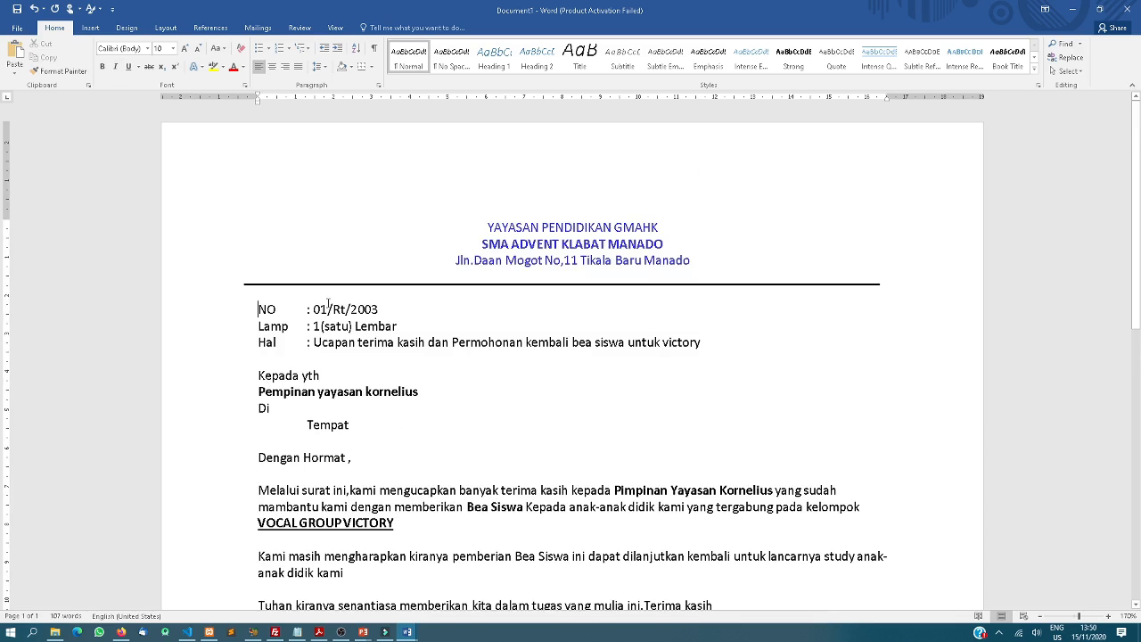
{"action": "scroll", "coordinate": [328, 361], "scroll_direction": "down", "scroll_amount": 3}
{"action": "scroll", "coordinate": [321, 367], "scroll_direction": "up", "scroll_amount": 3}
{"action": "scroll", "coordinate": [312, 376], "scroll_direction": "down", "scroll_amount": 1}
{"action": "scroll", "coordinate": [314, 376], "scroll_direction": "down", "scroll_amount": 12}
{"action": "scroll", "coordinate": [392, 349], "scroll_direction": "up", "scroll_amount": 3}
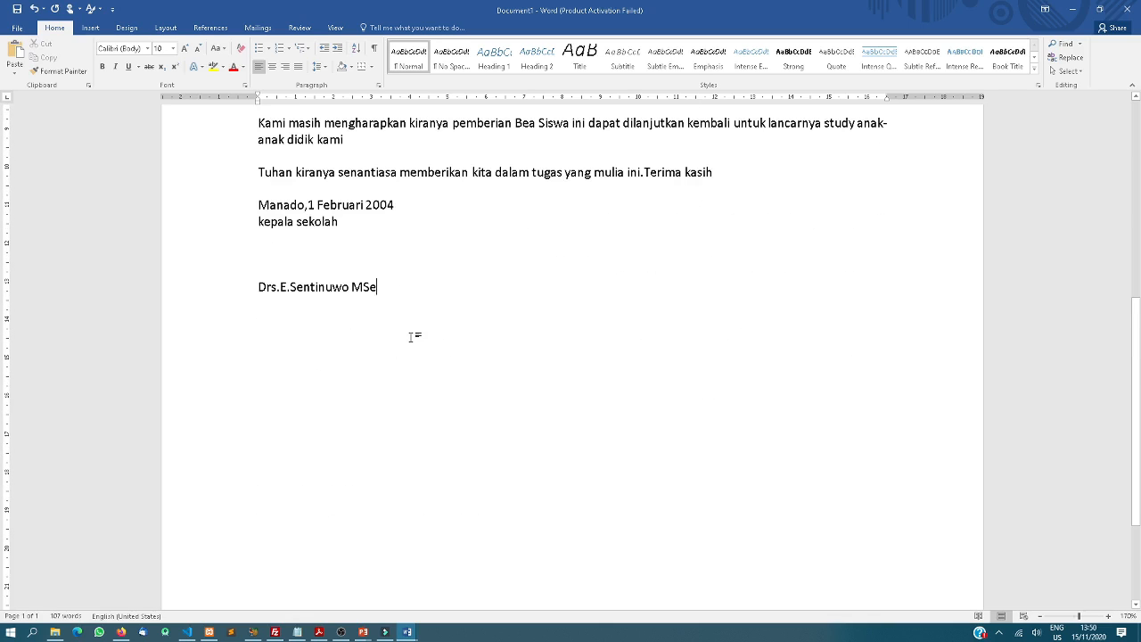
{"action": "key", "text": "ctrl+Return"}
{"action": "key", "text": "ctrl+i"}
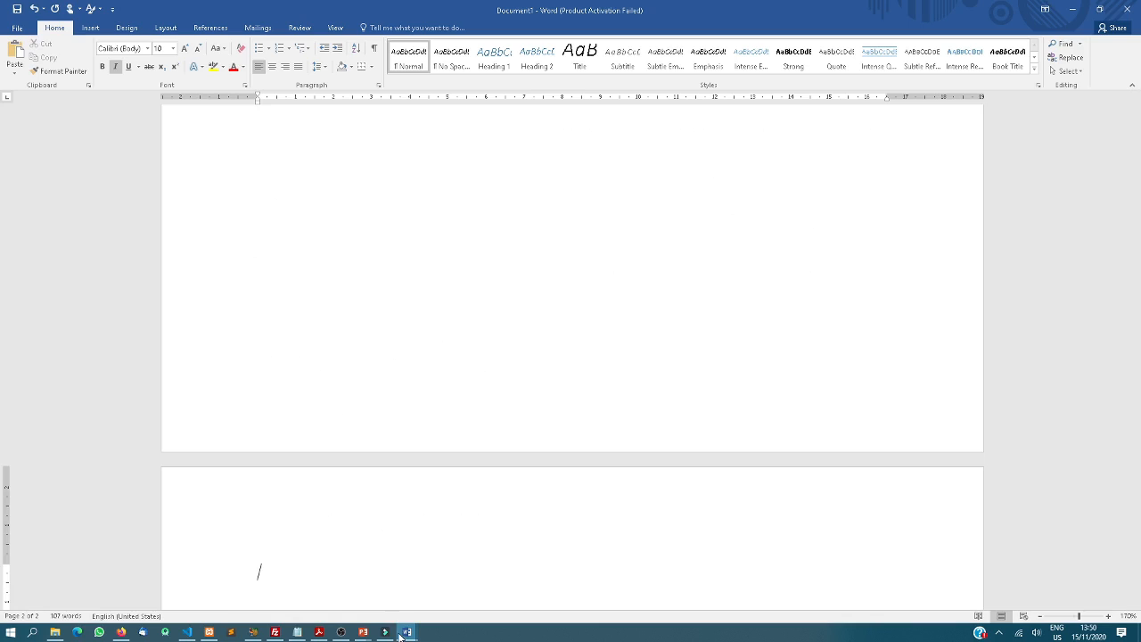
Clear the old selection in the sample document and compare it with Document1
{"action": "mouse_move", "coordinate": [359, 633]}
{"action": "mouse_move", "coordinate": [408, 632]}
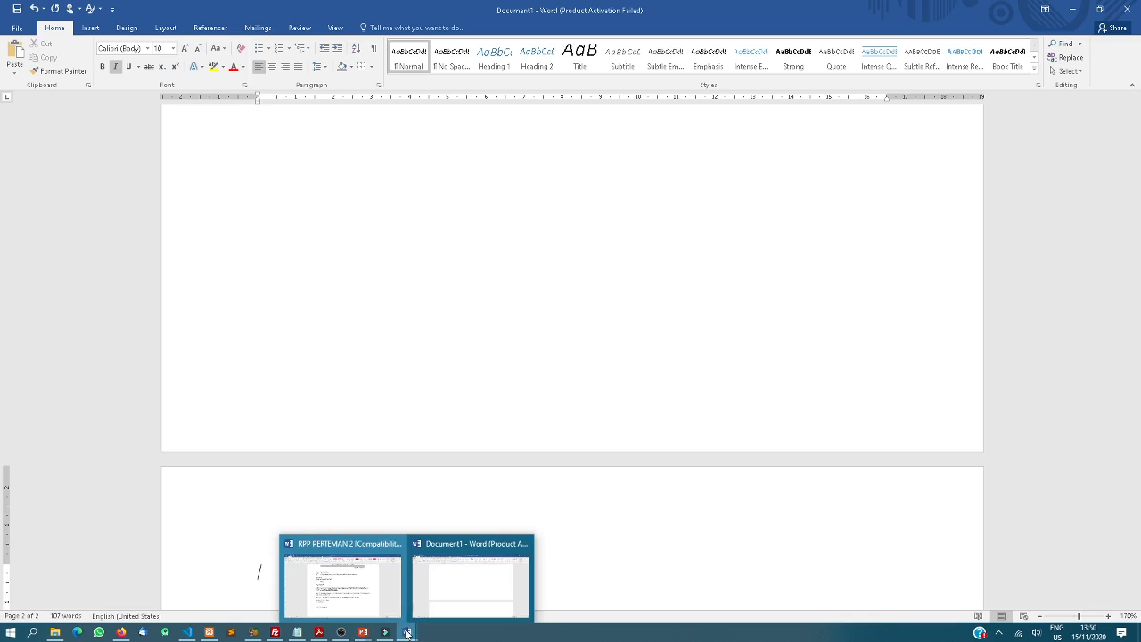
{"action": "left_click", "coordinate": [347, 576]}
{"action": "left_click", "coordinate": [508, 439]}
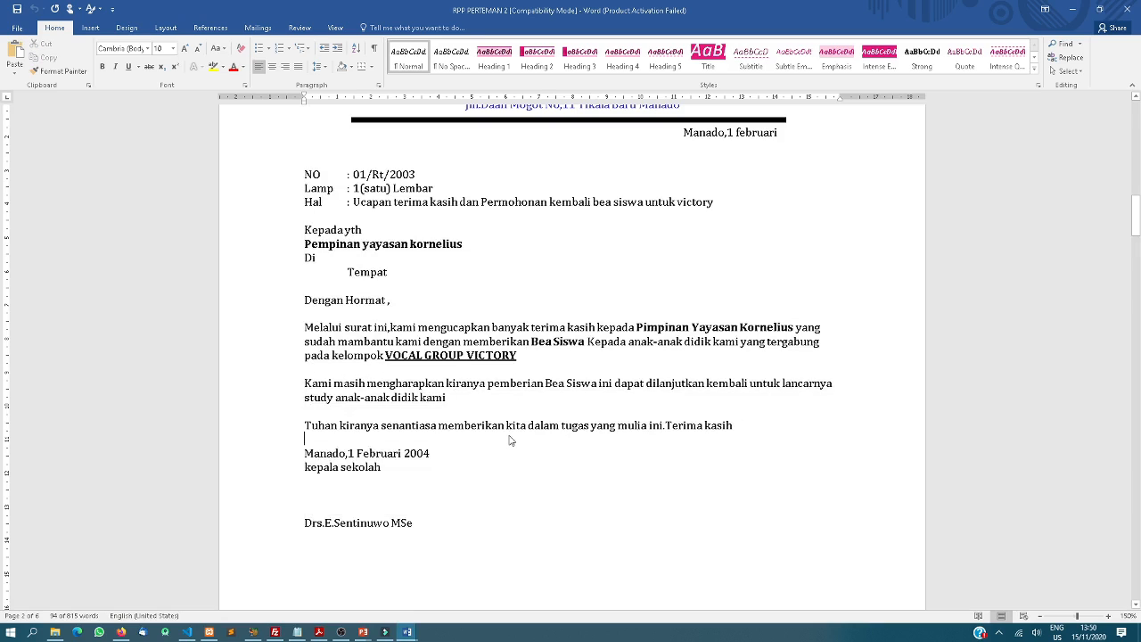
{"action": "scroll", "coordinate": [508, 439], "scroll_direction": "up", "scroll_amount": 5}
{"action": "scroll", "coordinate": [508, 438], "scroll_direction": "down", "scroll_amount": 7}
{"action": "scroll", "coordinate": [508, 438], "scroll_direction": "down", "scroll_amount": 15}
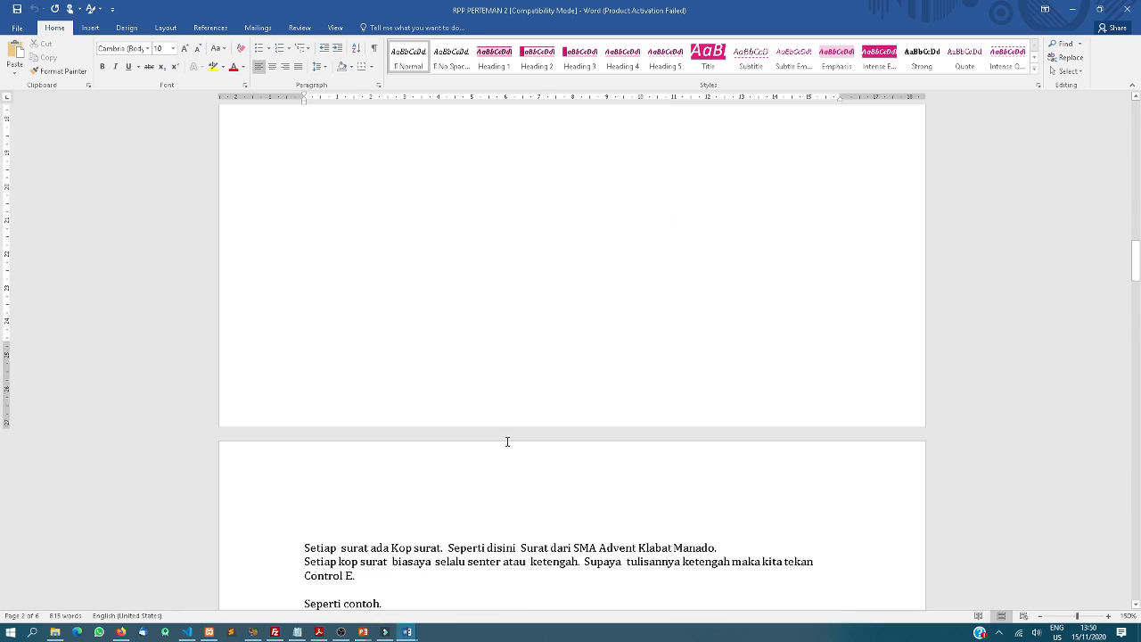
{"action": "scroll", "coordinate": [506, 447], "scroll_direction": "down", "scroll_amount": 12}
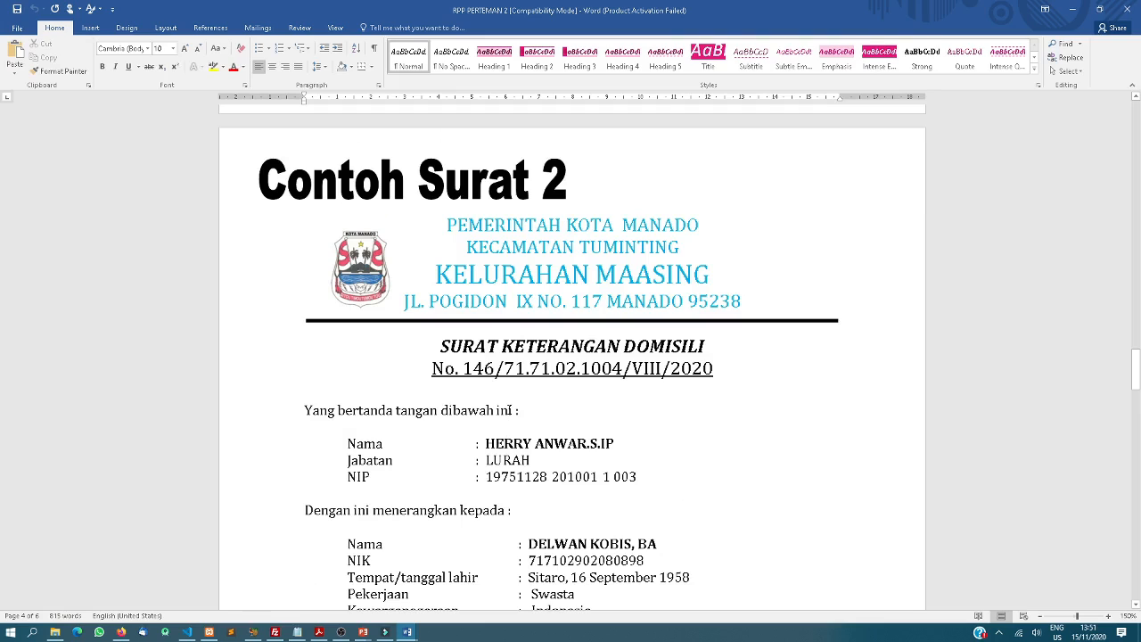
{"action": "left_click", "coordinate": [407, 633]}
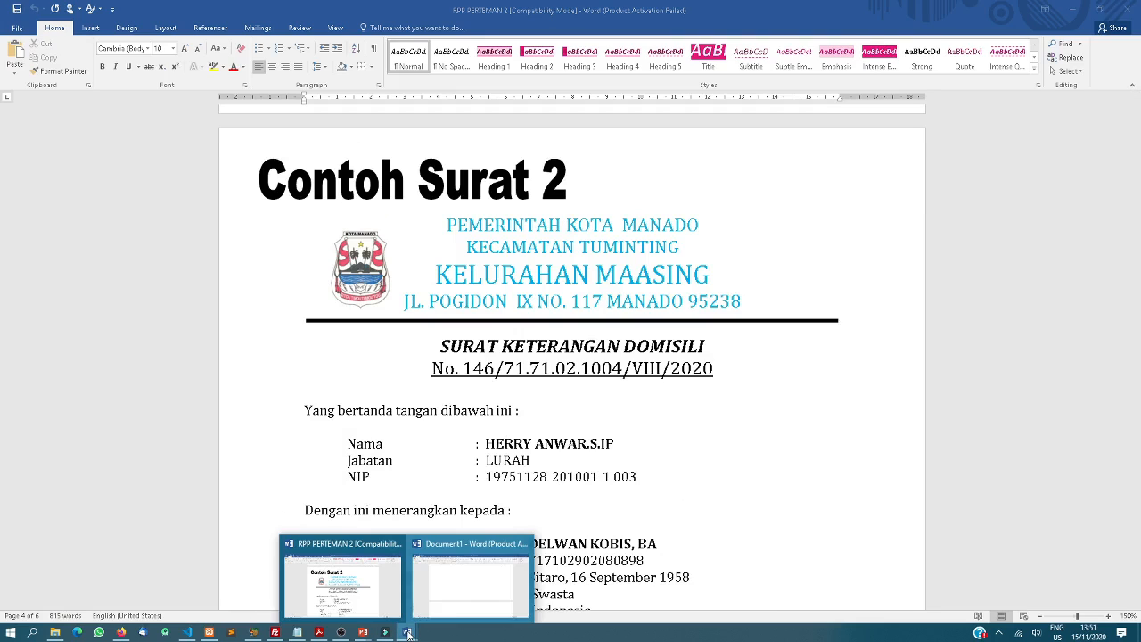
{"action": "left_click", "coordinate": [471, 593]}
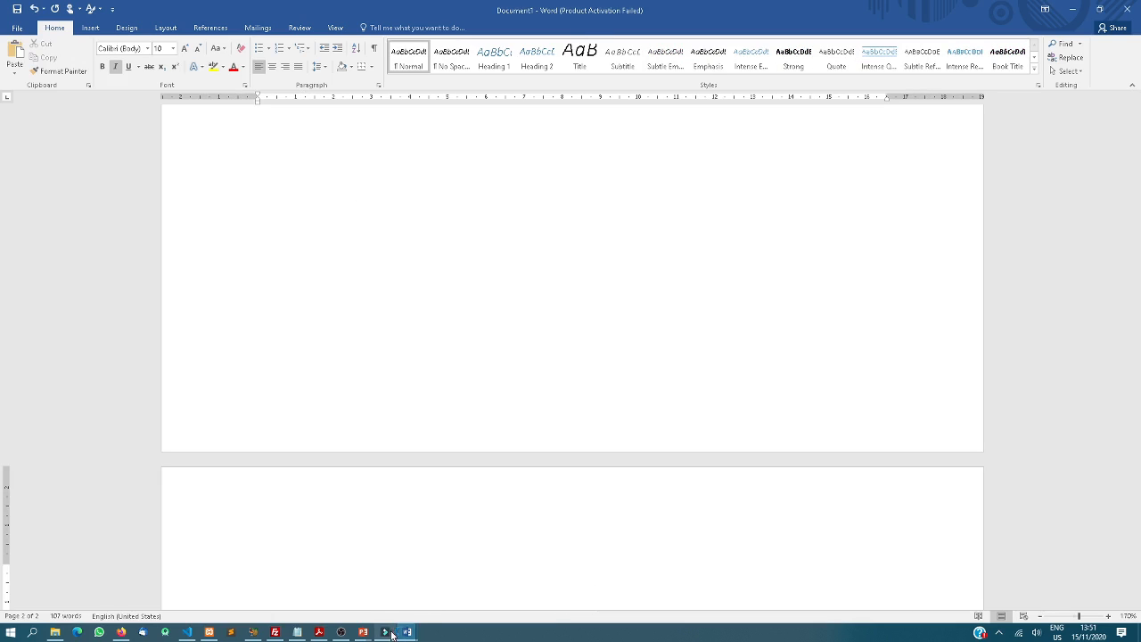
{"action": "mouse_move", "coordinate": [406, 634]}
{"action": "left_click", "coordinate": [381, 596]}
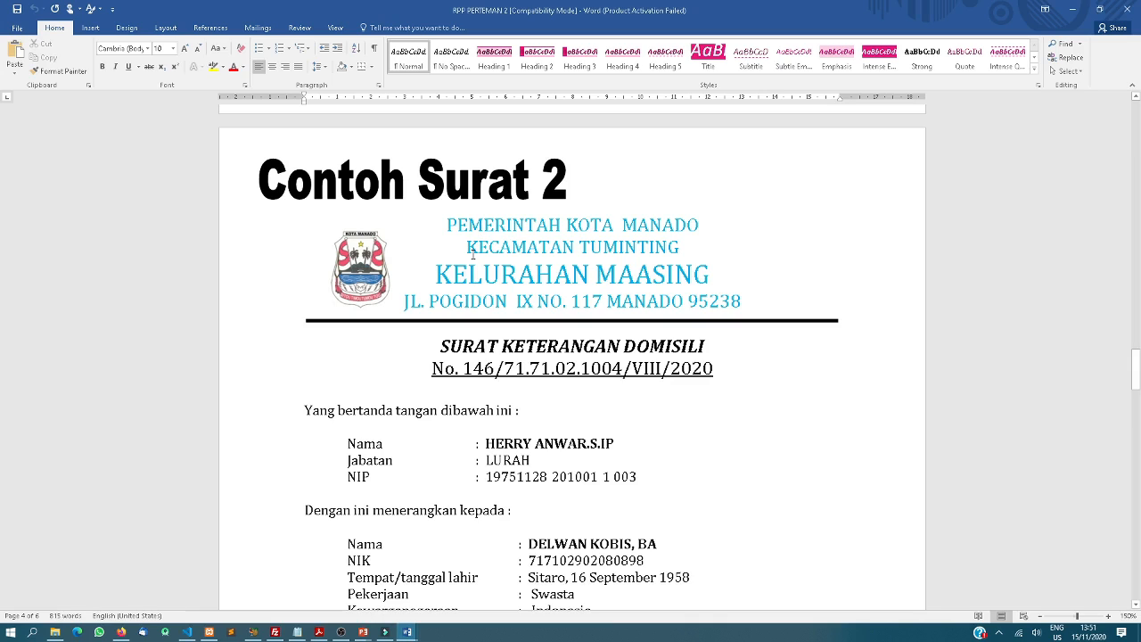
Copy the second sample letter with its title, letterhead and logo onto Document1's new page
{"action": "left_click_drag", "start_coordinate": [259, 179], "coordinate": [698, 542]}
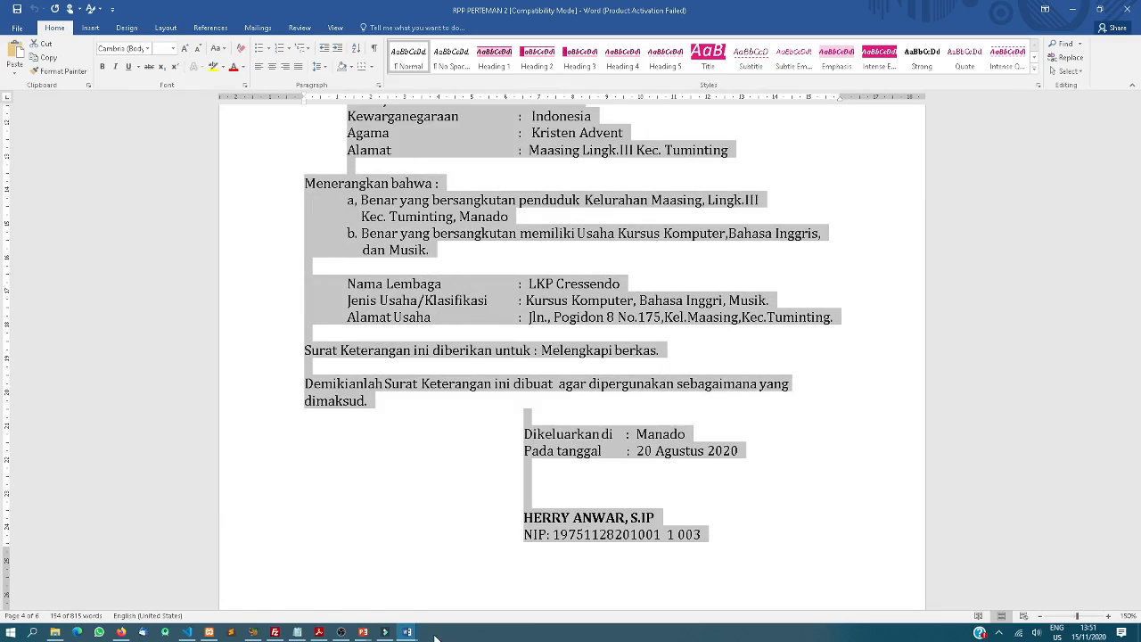
{"action": "left_click", "coordinate": [406, 631]}
{"action": "left_click", "coordinate": [477, 590]}
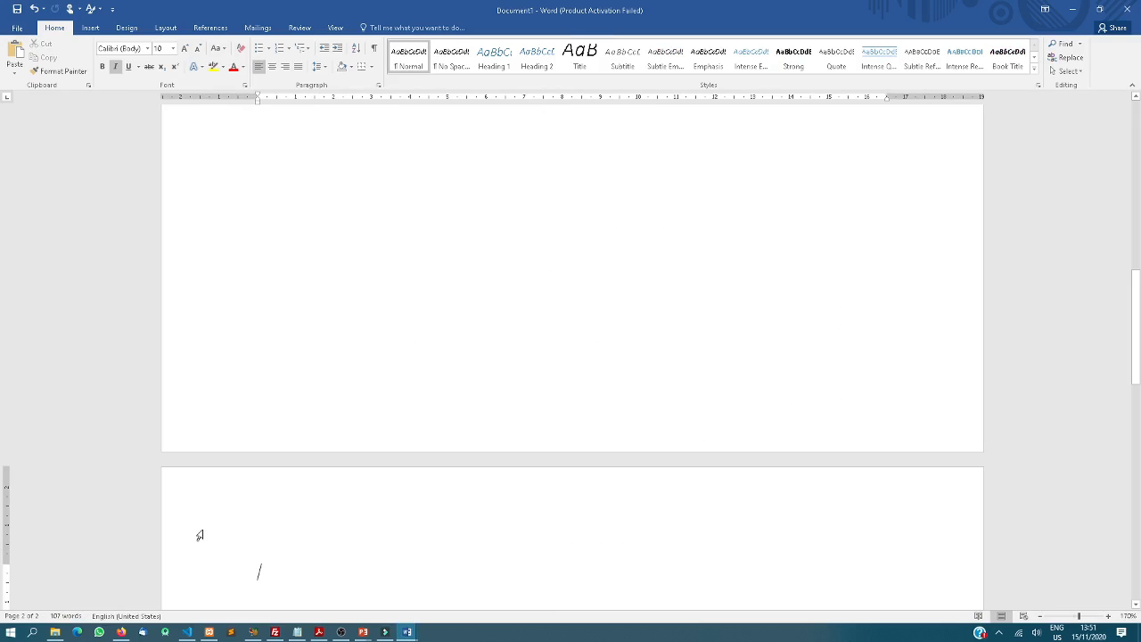
{"action": "key", "text": "ctrl+v"}
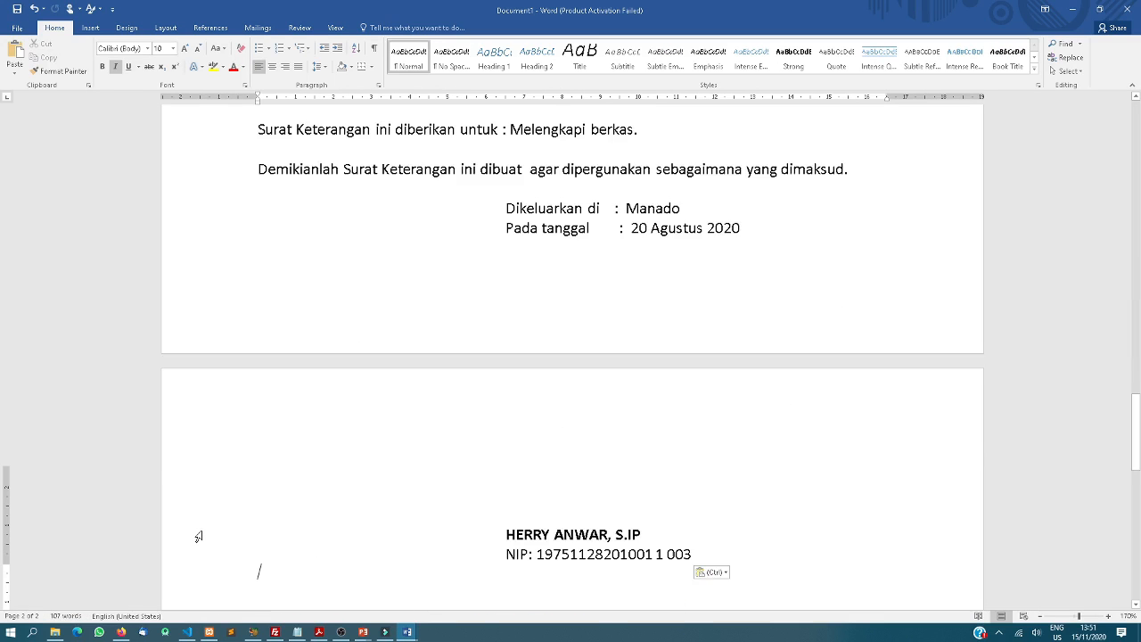
{"action": "scroll", "coordinate": [371, 446], "scroll_direction": "up", "scroll_amount": 5}
{"action": "scroll", "coordinate": [391, 401], "scroll_direction": "up", "scroll_amount": 10}
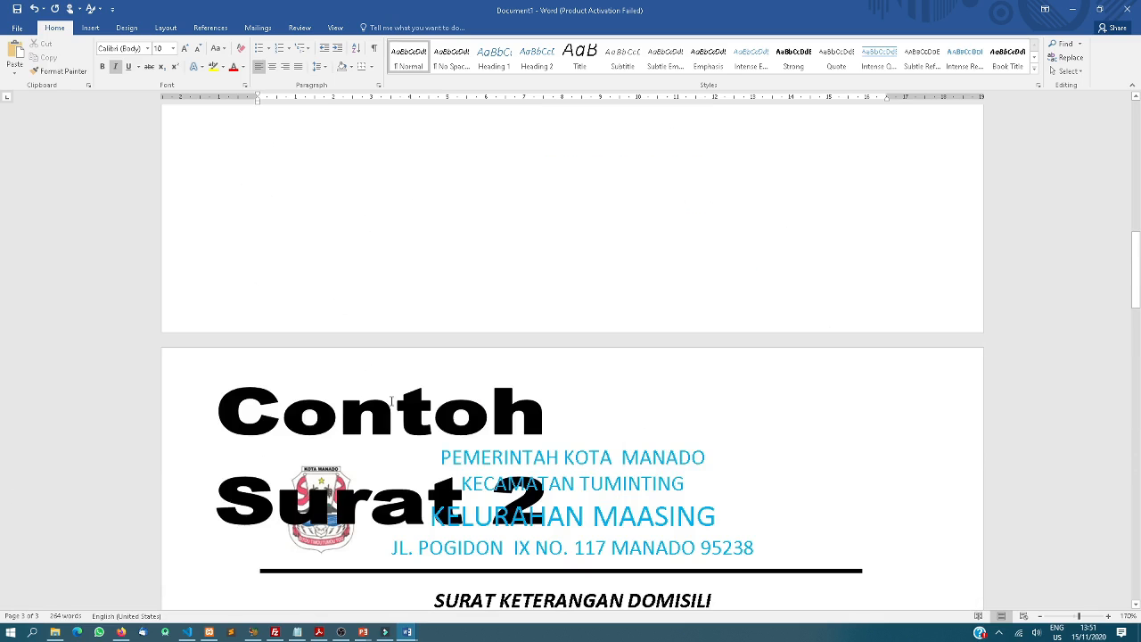
Delete the 'Contoh Surat 2' label and select the Nama through Alamat detail lines
{"action": "left_click", "coordinate": [389, 412]}
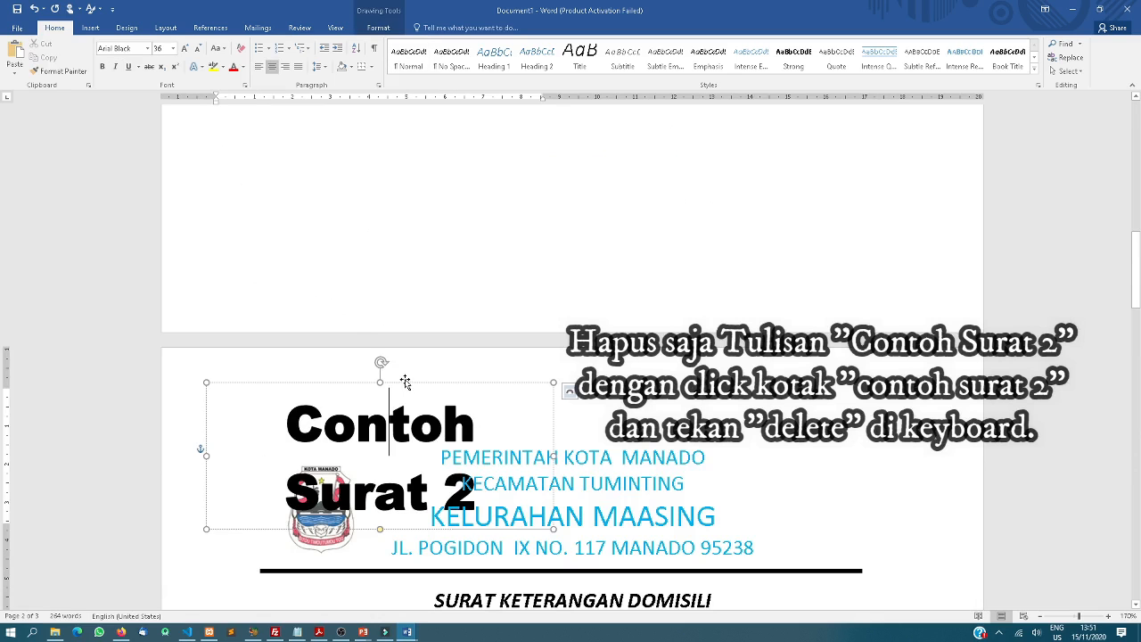
{"action": "key", "text": "Delete"}
{"action": "scroll", "coordinate": [407, 384], "scroll_direction": "down", "scroll_amount": 6}
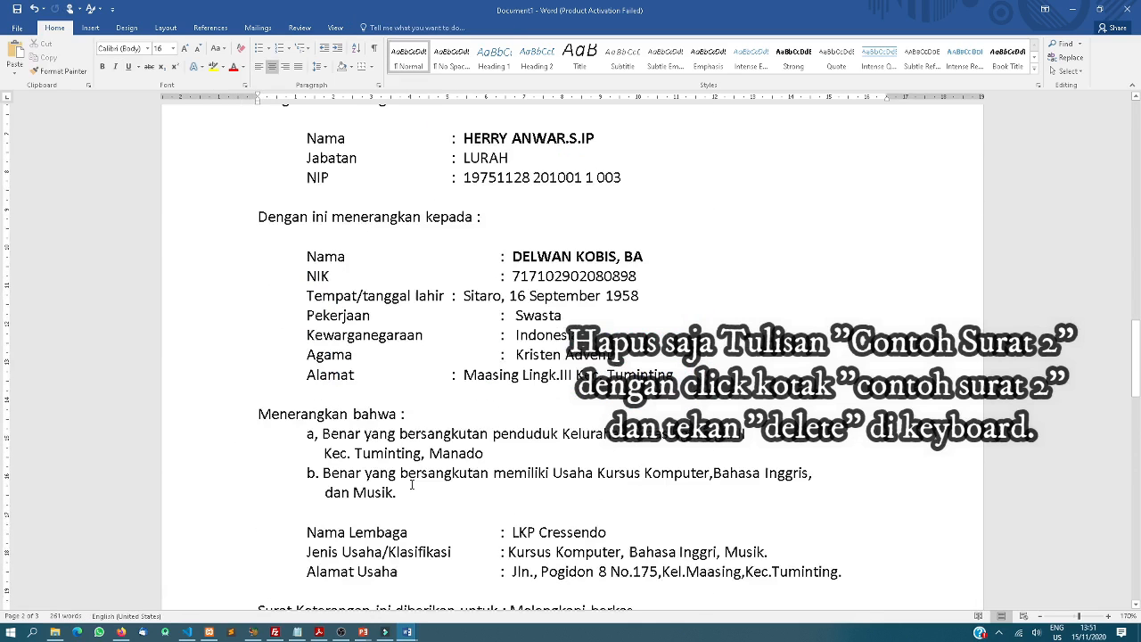
{"action": "scroll", "coordinate": [409, 484], "scroll_direction": "up", "scroll_amount": 1}
{"action": "left_click", "coordinate": [482, 256]}
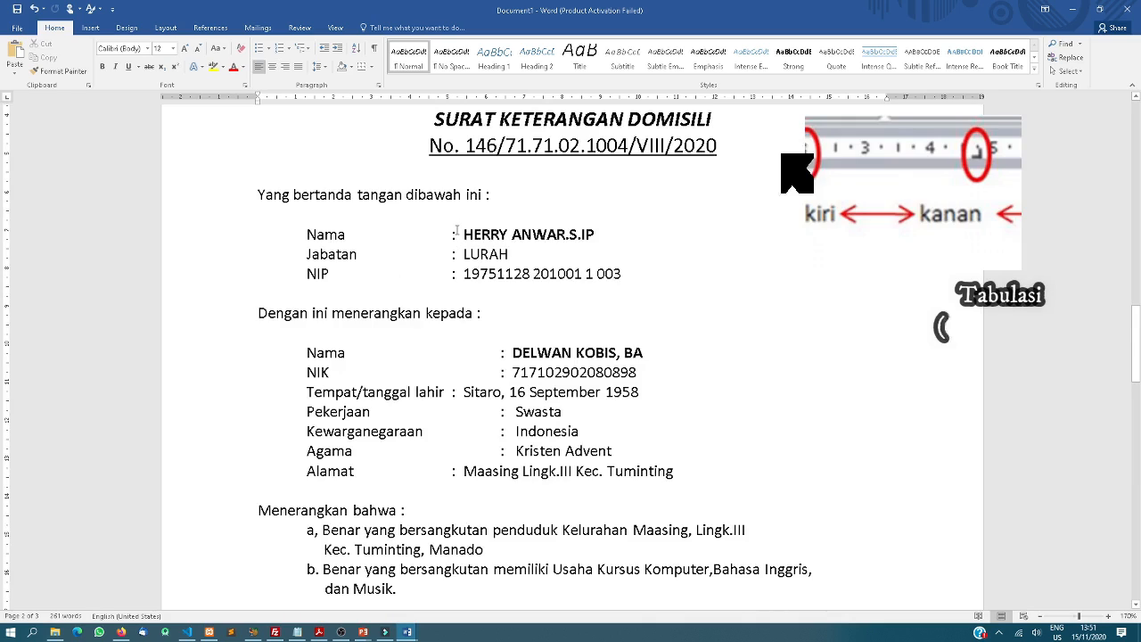
{"action": "left_click_drag", "start_coordinate": [450, 234], "coordinate": [656, 472]}
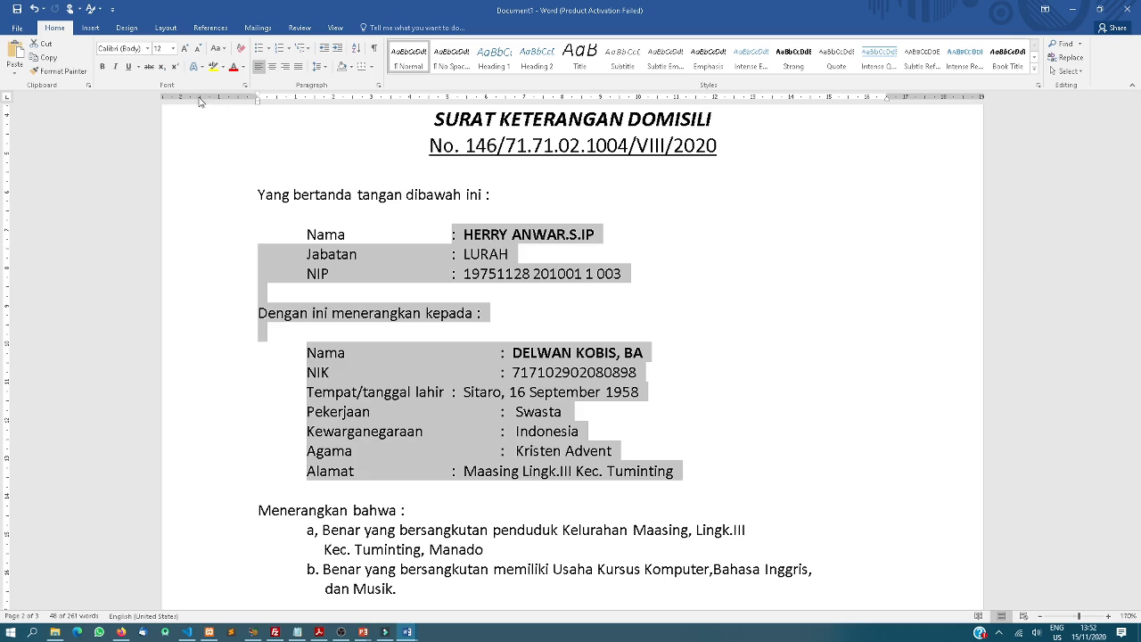
Toggle the Ruler checkbox on the View tab off and back on so the ruler shows
{"action": "left_click", "coordinate": [336, 28]}
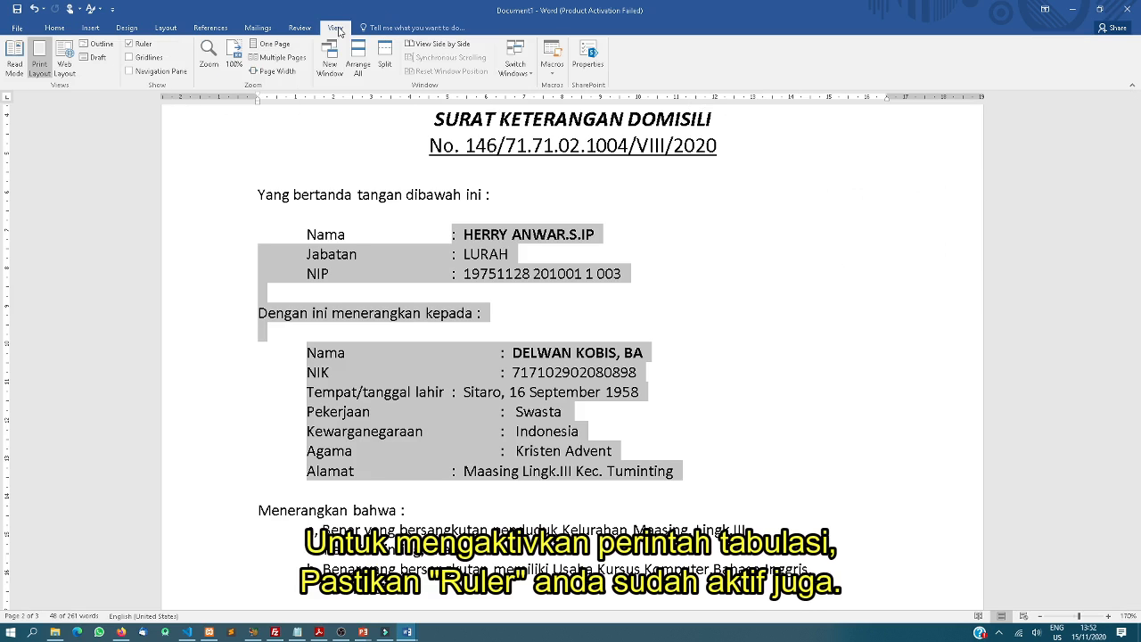
{"action": "left_click", "coordinate": [140, 47]}
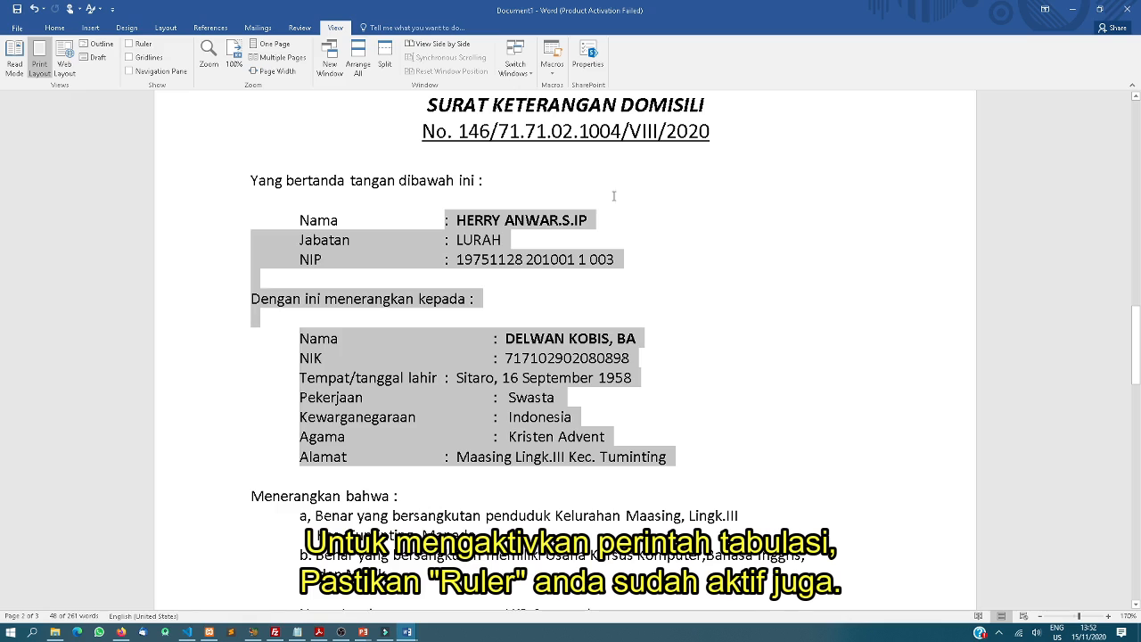
{"action": "left_click", "coordinate": [129, 44]}
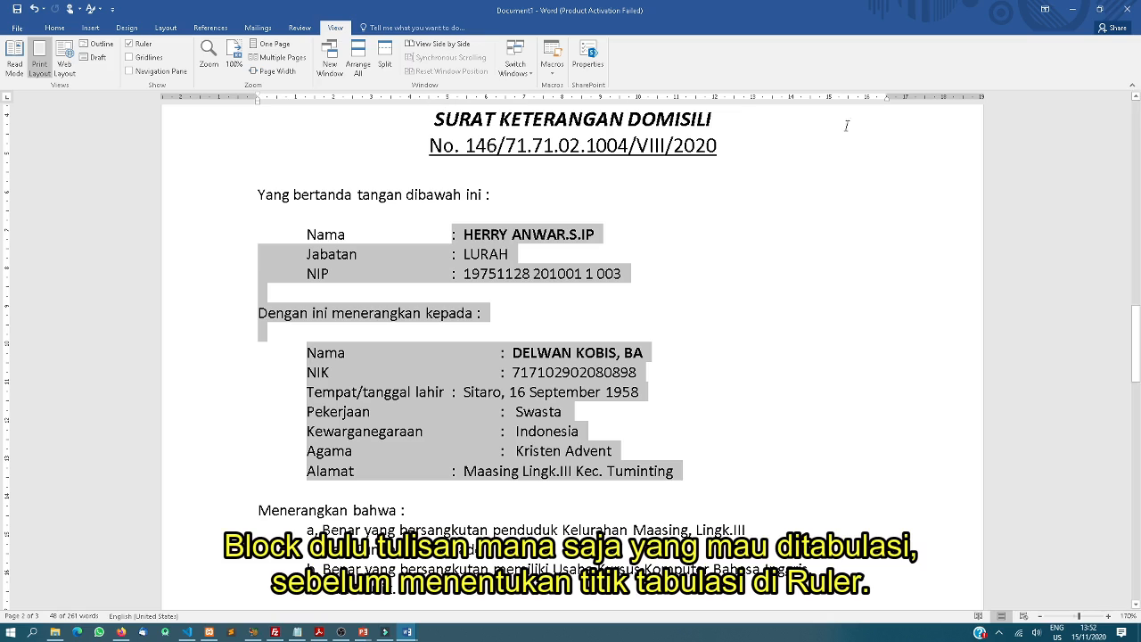
Add a left tab stop on the horizontal ruler for the Nama-to-Alamat detail lines
{"action": "left_click", "coordinate": [500, 97]}
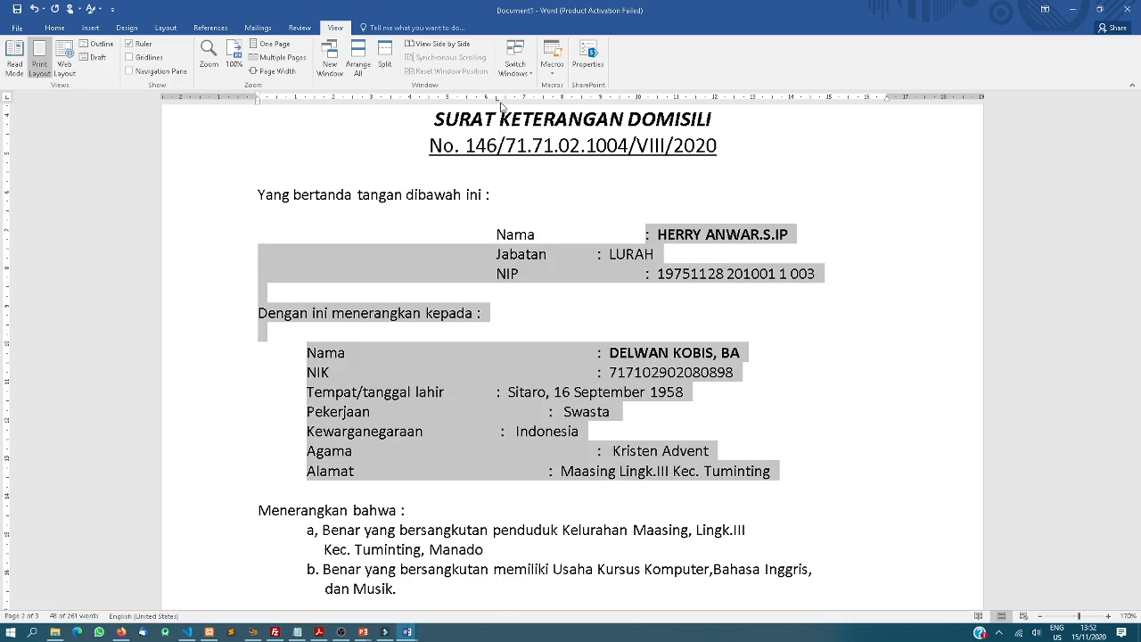
{"action": "left_click_drag", "start_coordinate": [501, 105], "coordinate": [506, 103]}
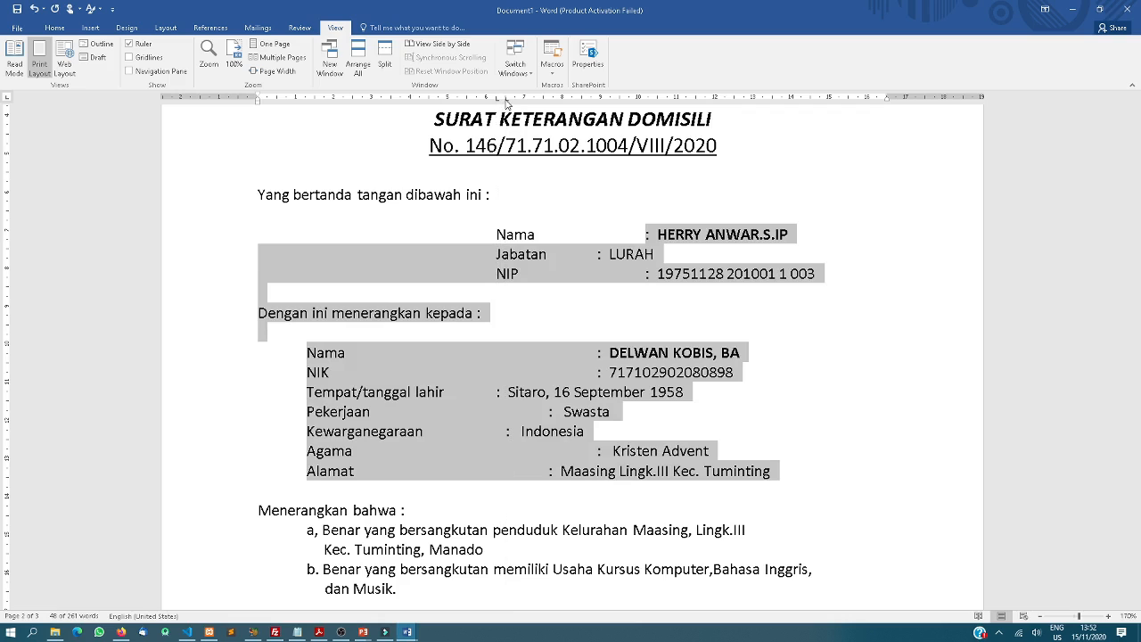
{"action": "left_click", "coordinate": [506, 100]}
{"action": "left_click", "coordinate": [259, 102]}
{"action": "left_click", "coordinate": [493, 232]}
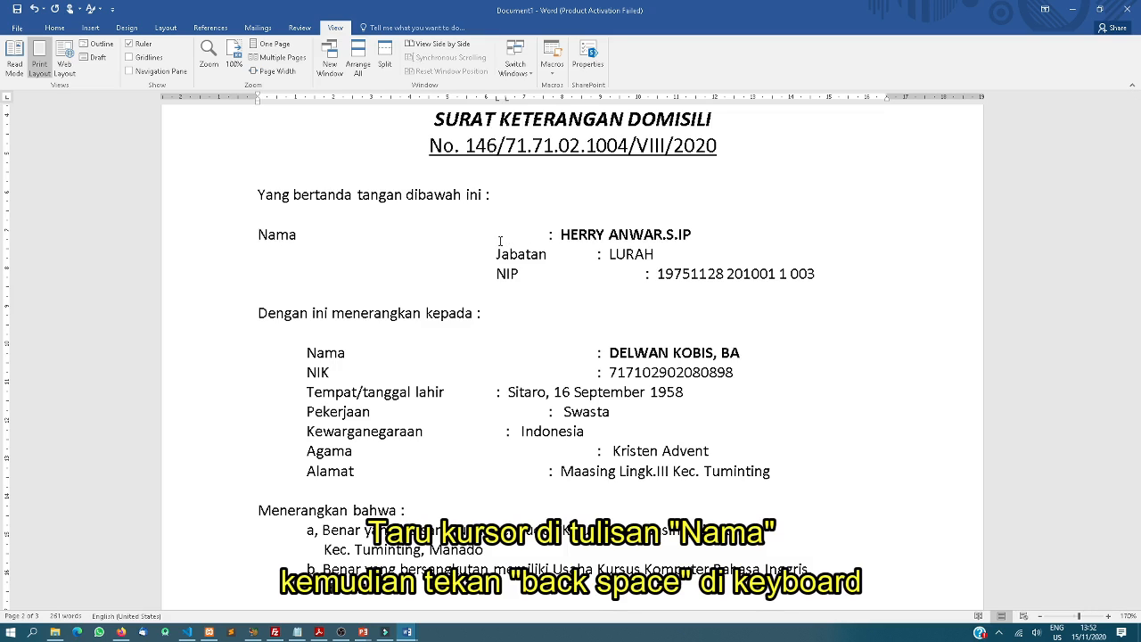
{"action": "left_click", "coordinate": [548, 235]}
{"action": "key", "text": "BackSpace"}
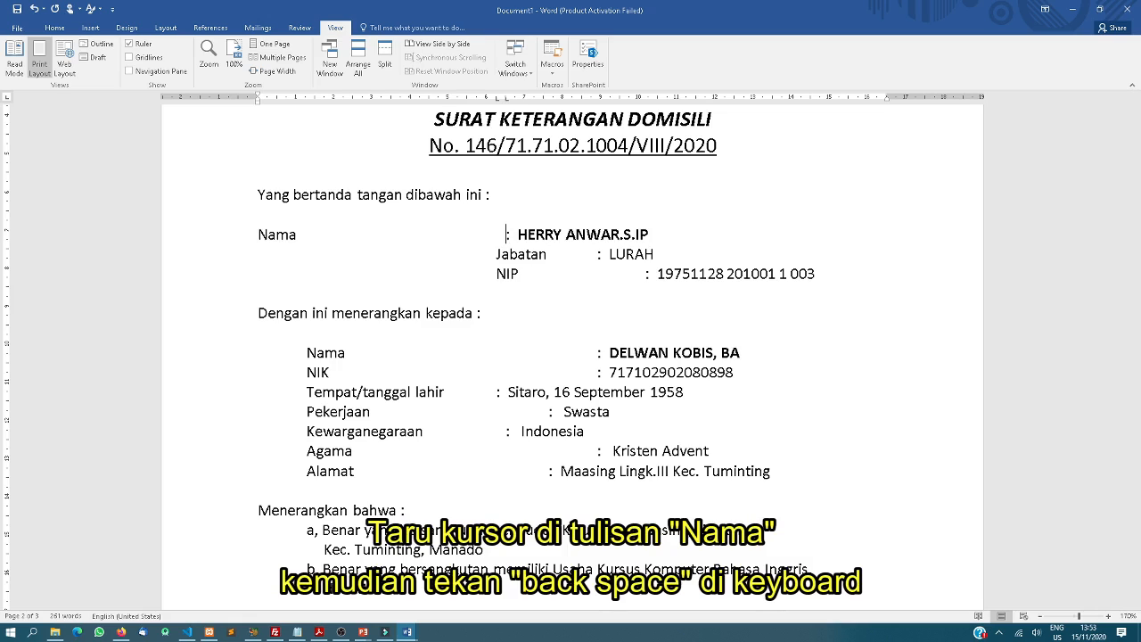
{"action": "left_click", "coordinate": [497, 98]}
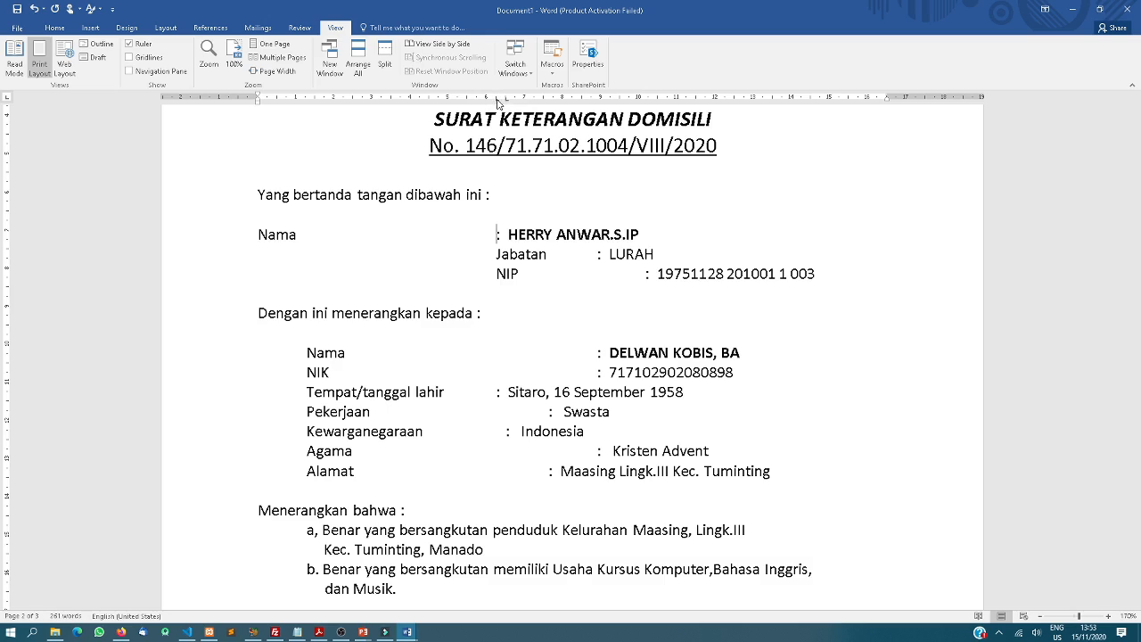
{"action": "left_click", "coordinate": [458, 98]}
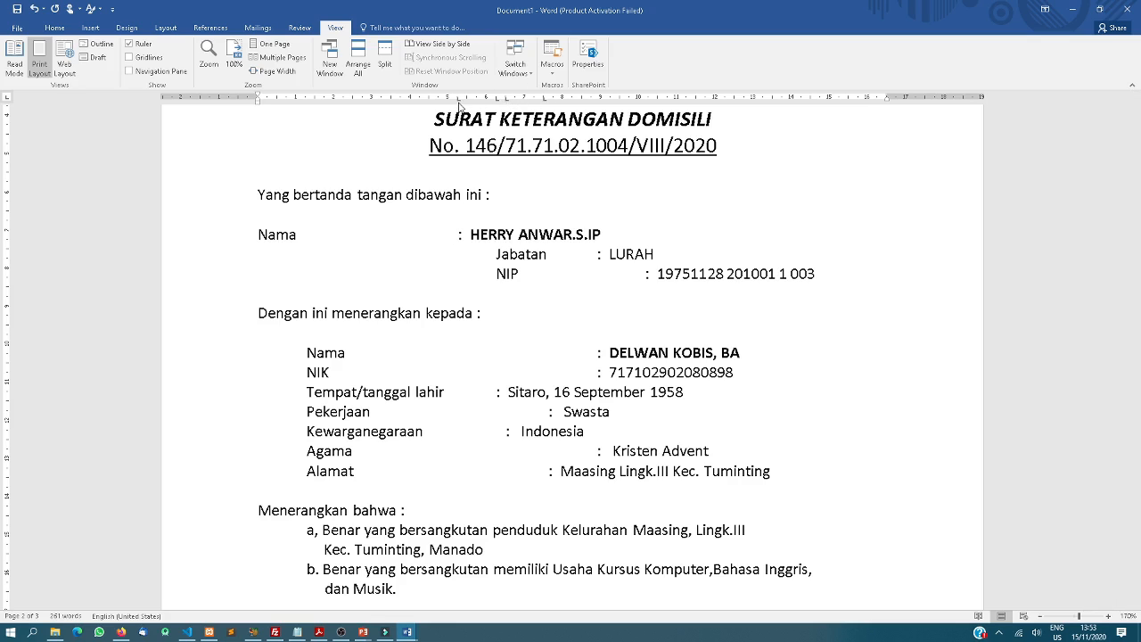
{"action": "mouse_move", "coordinate": [459, 98]}
{"action": "left_mouse_down"}
{"action": "mouse_move", "coordinate": [559, 85]}
{"action": "mouse_move", "coordinate": [544, 99]}
{"action": "mouse_move", "coordinate": [540, 3]}
{"action": "left_mouse_up"}
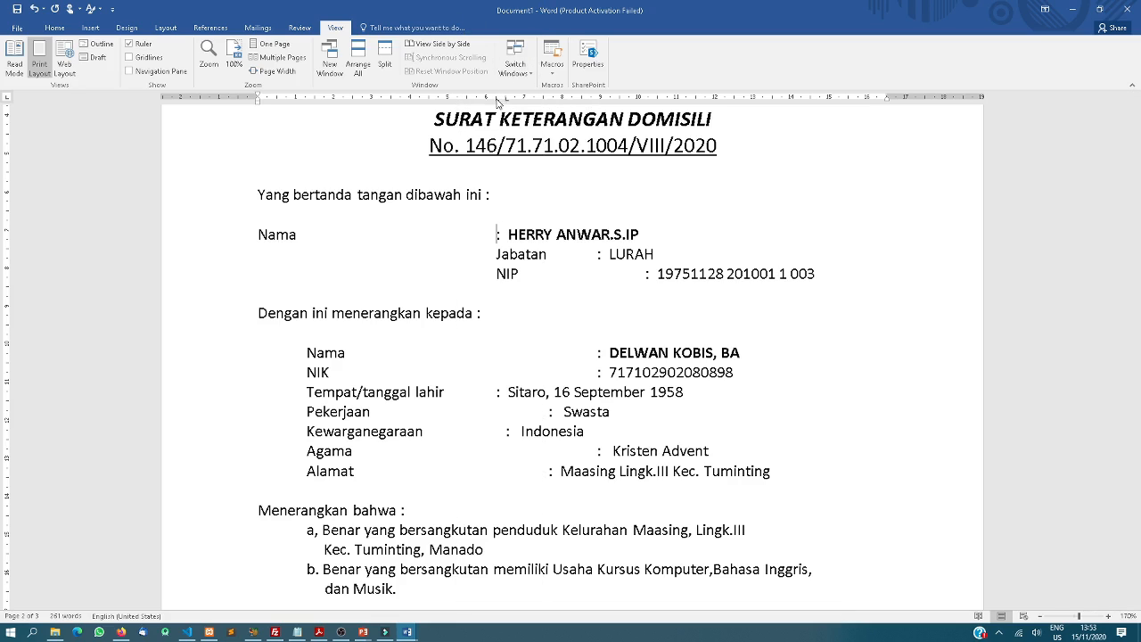
{"action": "left_click", "coordinate": [494, 256]}
{"action": "key", "text": "BackSpace"}
{"action": "left_click", "coordinate": [506, 257]}
{"action": "key", "text": "BackSpace"}
{"action": "key", "text": "BackSpace"}
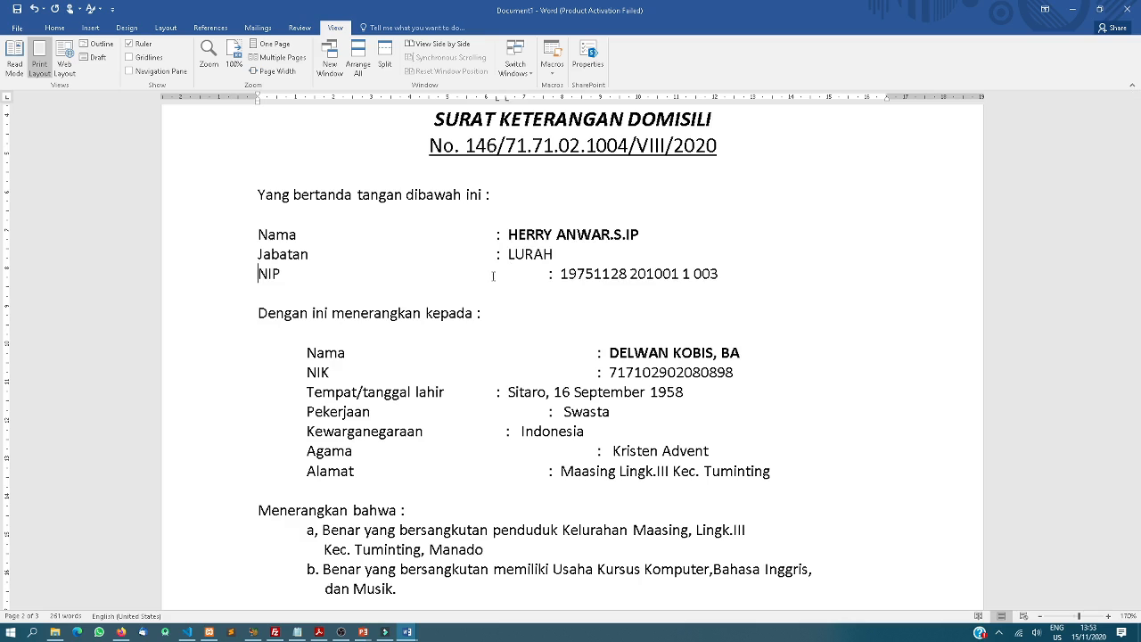
{"action": "left_click", "coordinate": [545, 273]}
{"action": "key", "text": "BackSpace"}
{"action": "key", "text": "BackSpace"}
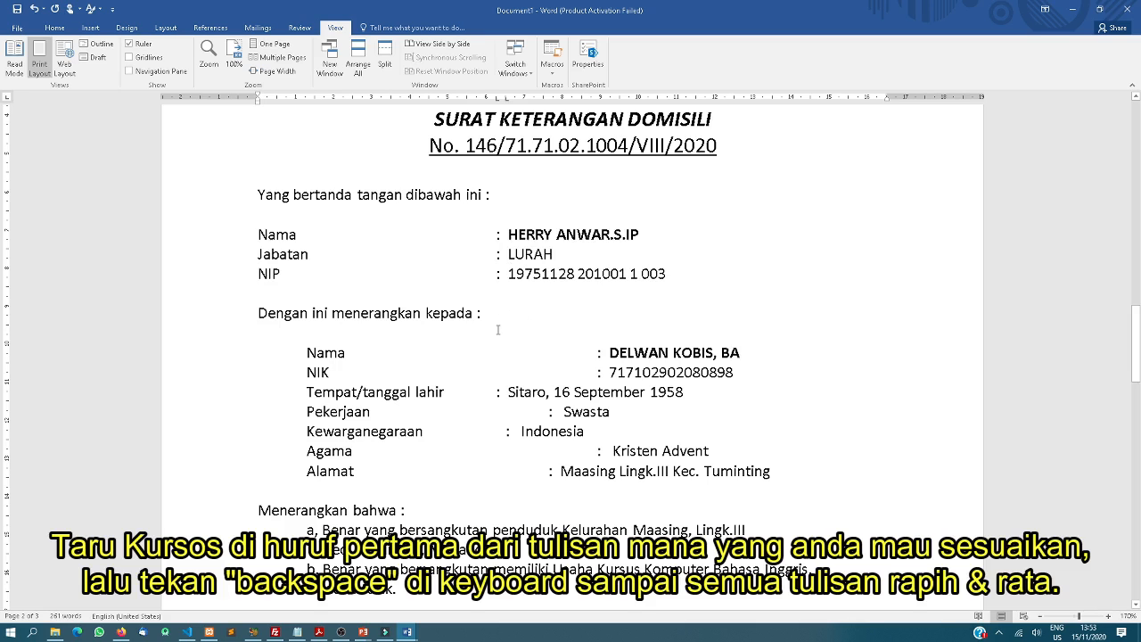
{"action": "left_click", "coordinate": [599, 352]}
{"action": "key", "text": "BackSpace"}
{"action": "key", "text": "BackSpace"}
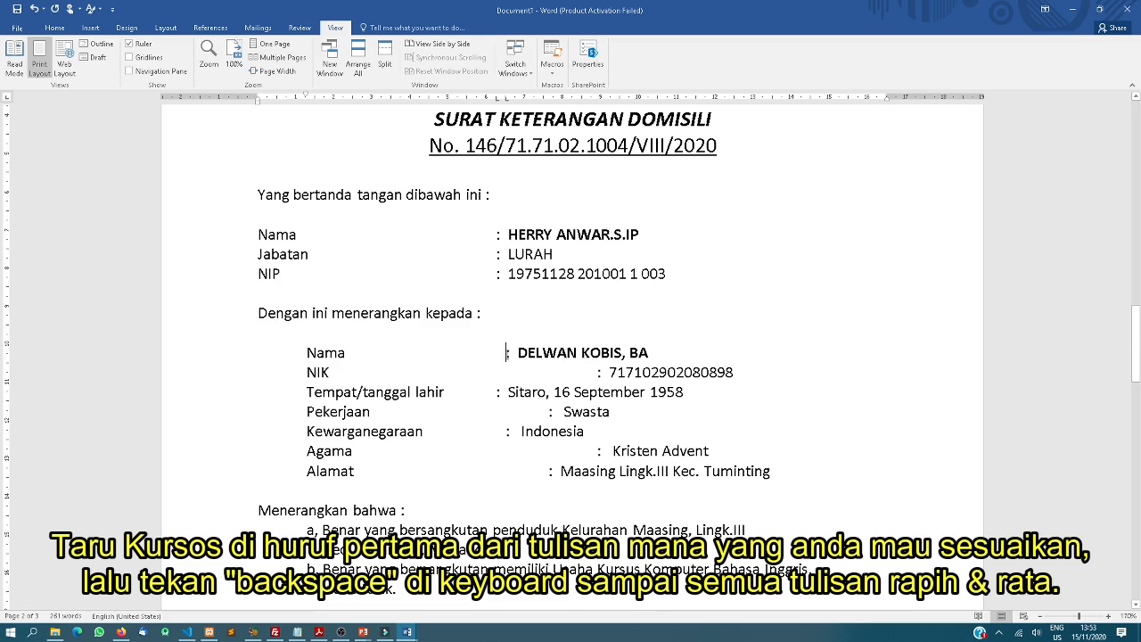
{"action": "key", "text": "BackSpace"}
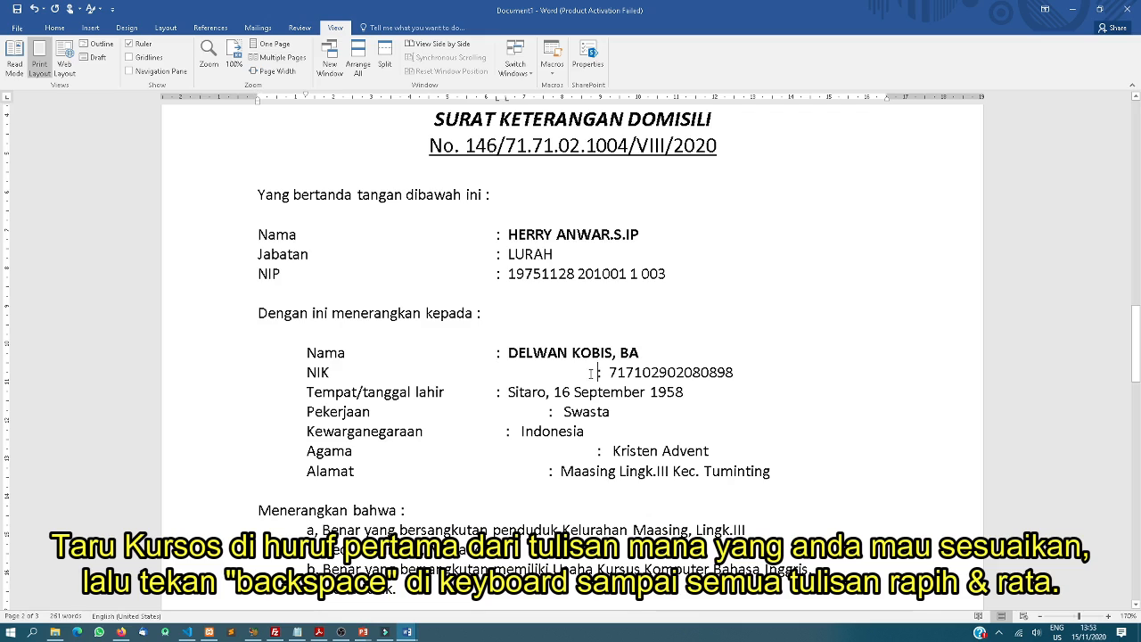
{"action": "key", "text": "BackSpace"}
{"action": "key", "text": "BackSpace"}
{"action": "key", "text": "BackSpace"}
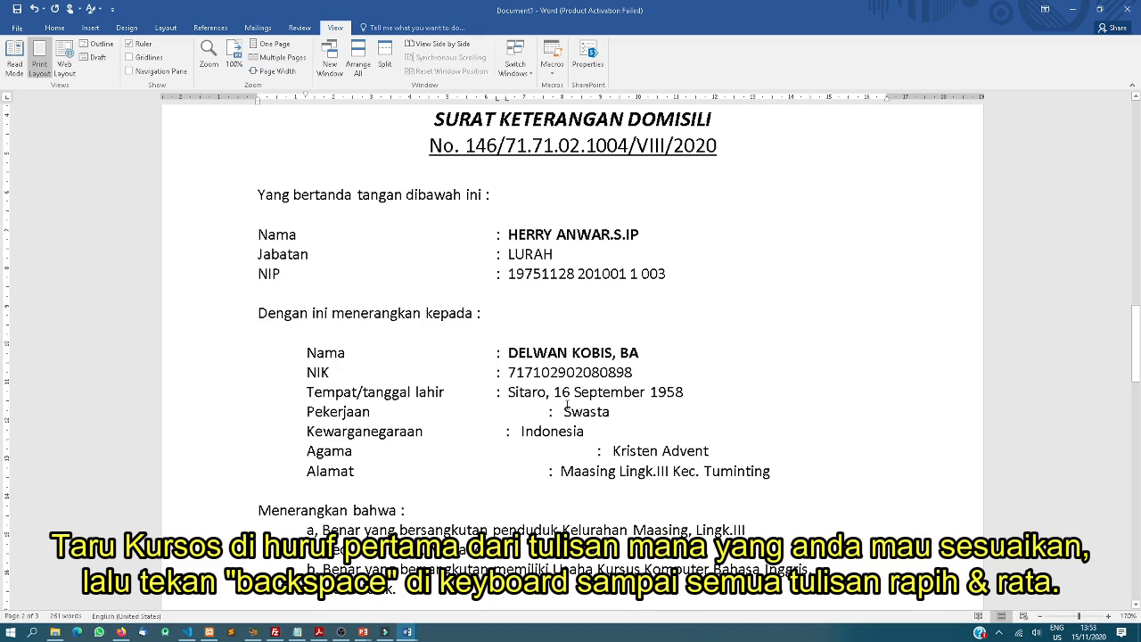
{"action": "key", "text": "BackSpace"}
{"action": "key", "text": "BackSpace"}
{"action": "key", "text": "BackSpace"}
{"action": "left_click", "coordinate": [506, 431]}
{"action": "key", "text": "BackSpace"}
{"action": "key", "text": "BackSpace"}
{"action": "key", "text": "BackSpace"}
{"action": "key", "text": "BackSpace"}
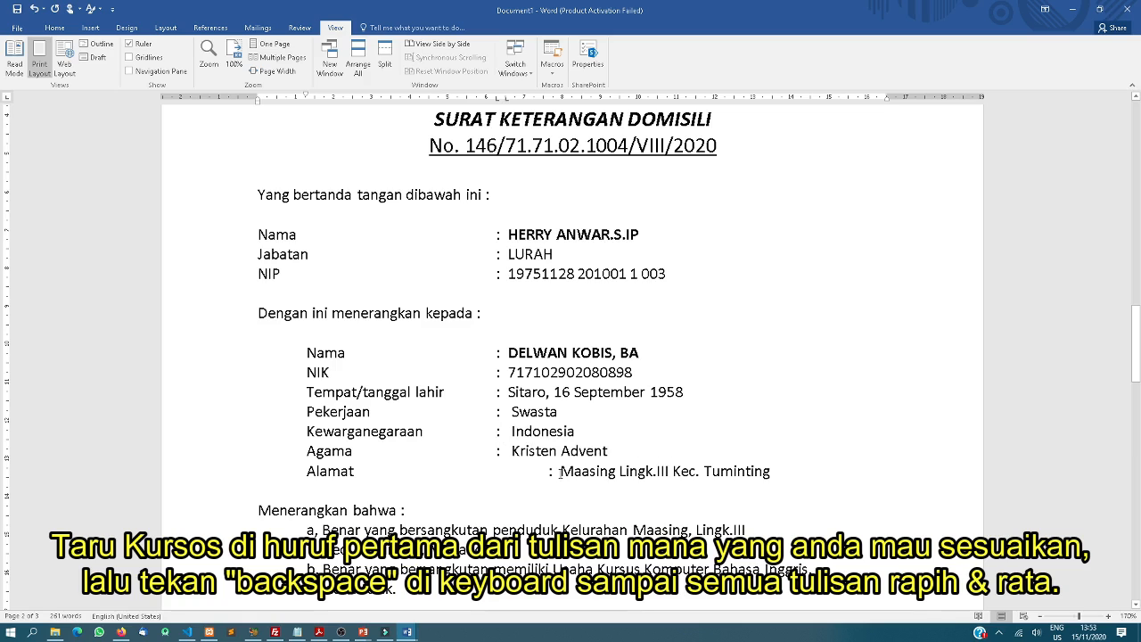
{"action": "left_click", "coordinate": [547, 471]}
{"action": "key", "text": "BackSpace"}
{"action": "key", "text": "BackSpace"}
{"action": "key", "text": "BackSpace"}
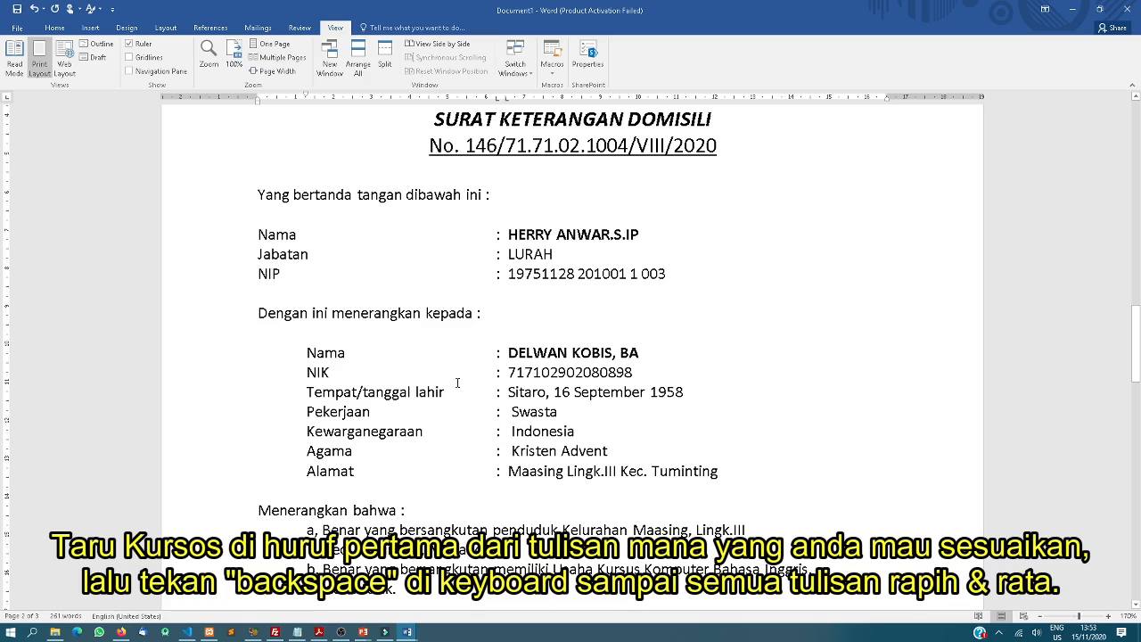
{"action": "scroll", "coordinate": [451, 369], "scroll_direction": "down", "scroll_amount": 6}
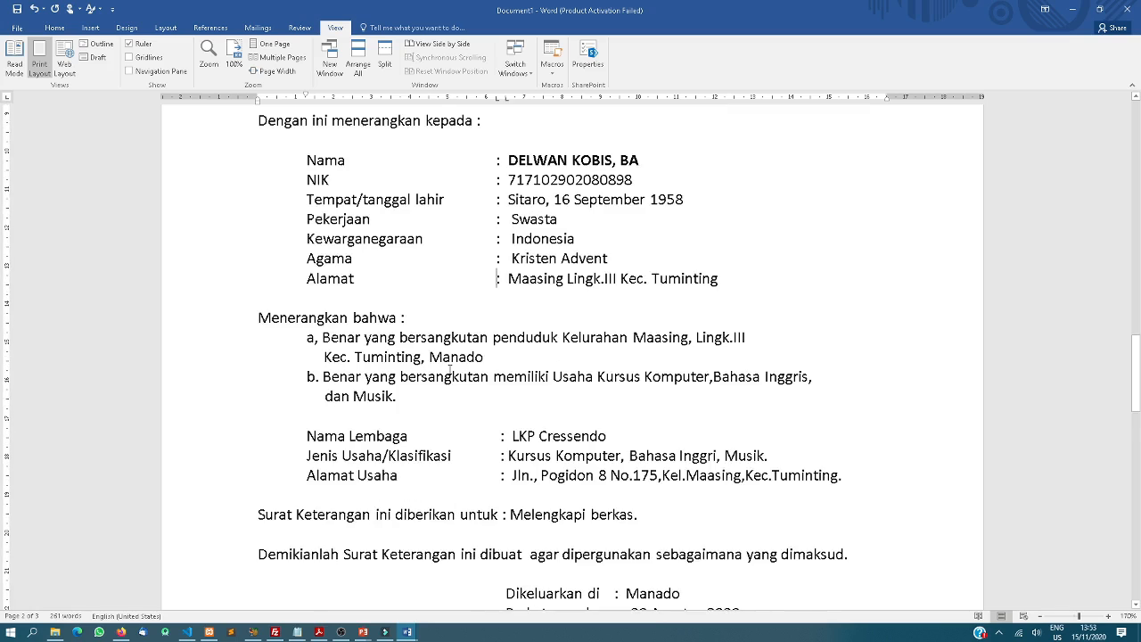
{"action": "scroll", "coordinate": [453, 369], "scroll_direction": "down", "scroll_amount": 4}
{"action": "scroll", "coordinate": [450, 371], "scroll_direction": "up", "scroll_amount": 7}
{"action": "scroll", "coordinate": [450, 371], "scroll_direction": "up", "scroll_amount": 8}
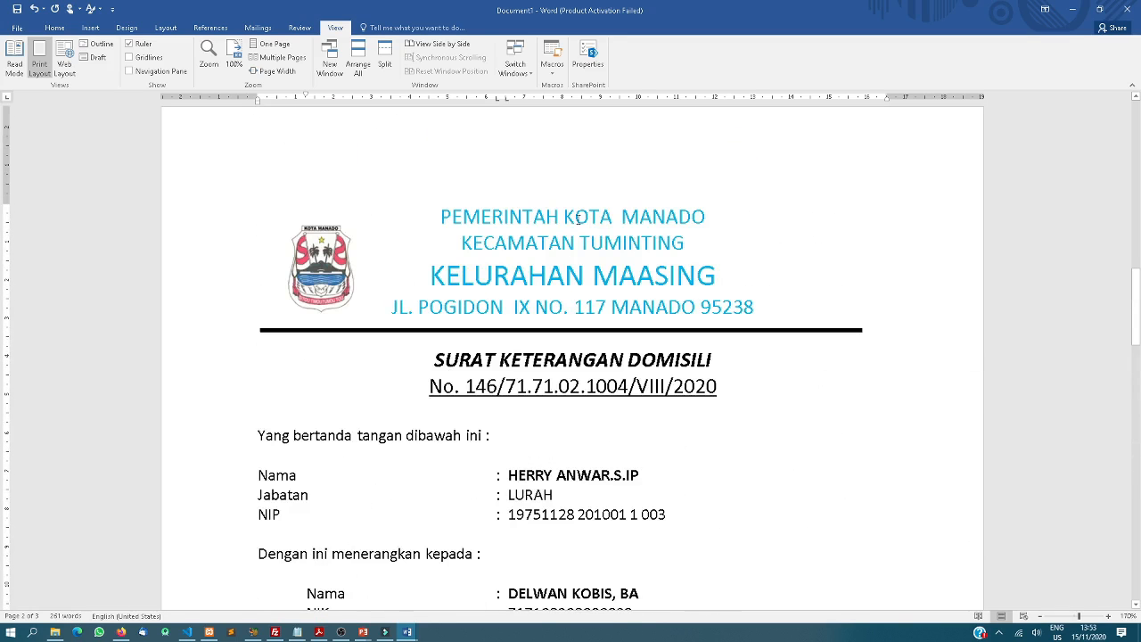
{"action": "scroll", "coordinate": [544, 439], "scroll_direction": "down", "scroll_amount": 3}
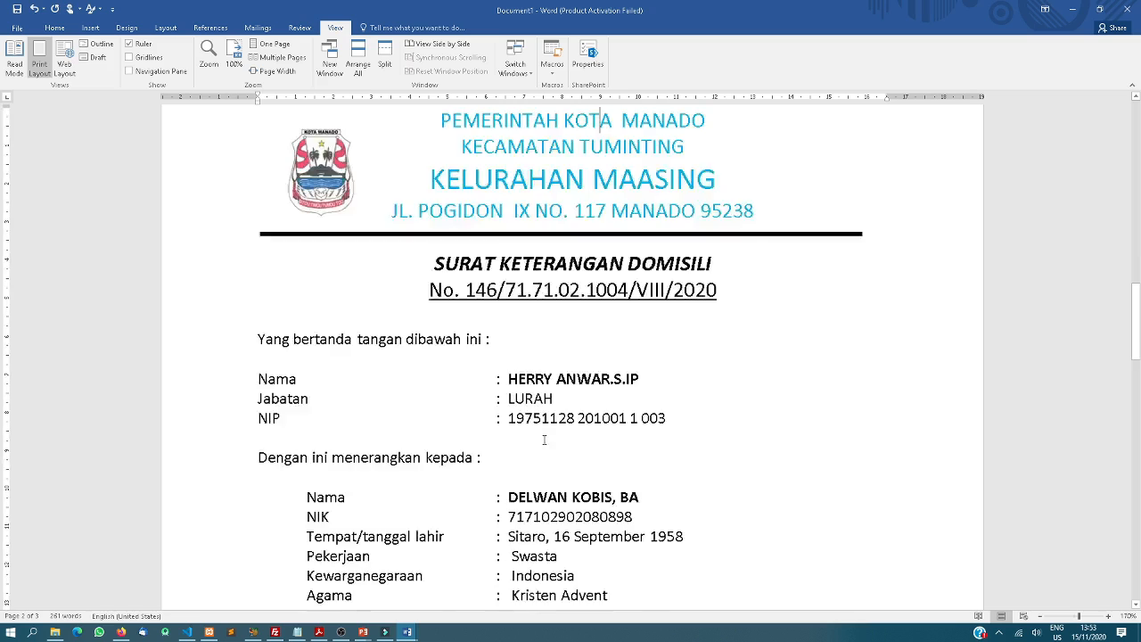
{"action": "scroll", "coordinate": [560, 423], "scroll_direction": "down", "scroll_amount": 14}
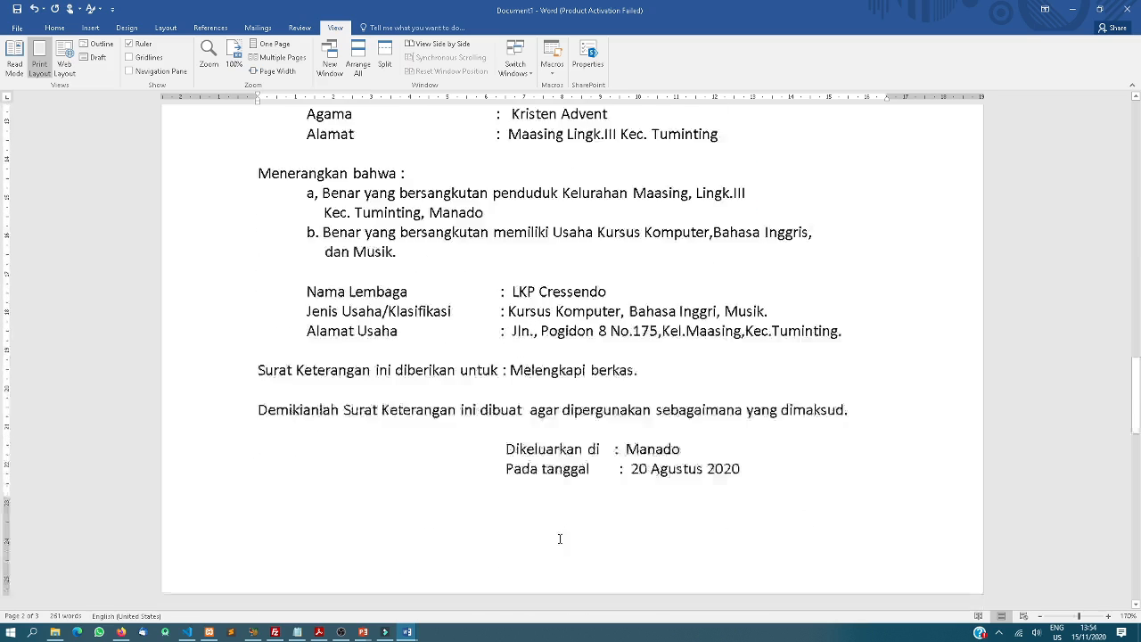
{"action": "scroll", "coordinate": [585, 478], "scroll_direction": "up", "scroll_amount": 5}
{"action": "scroll", "coordinate": [585, 481], "scroll_direction": "up", "scroll_amount": 9}
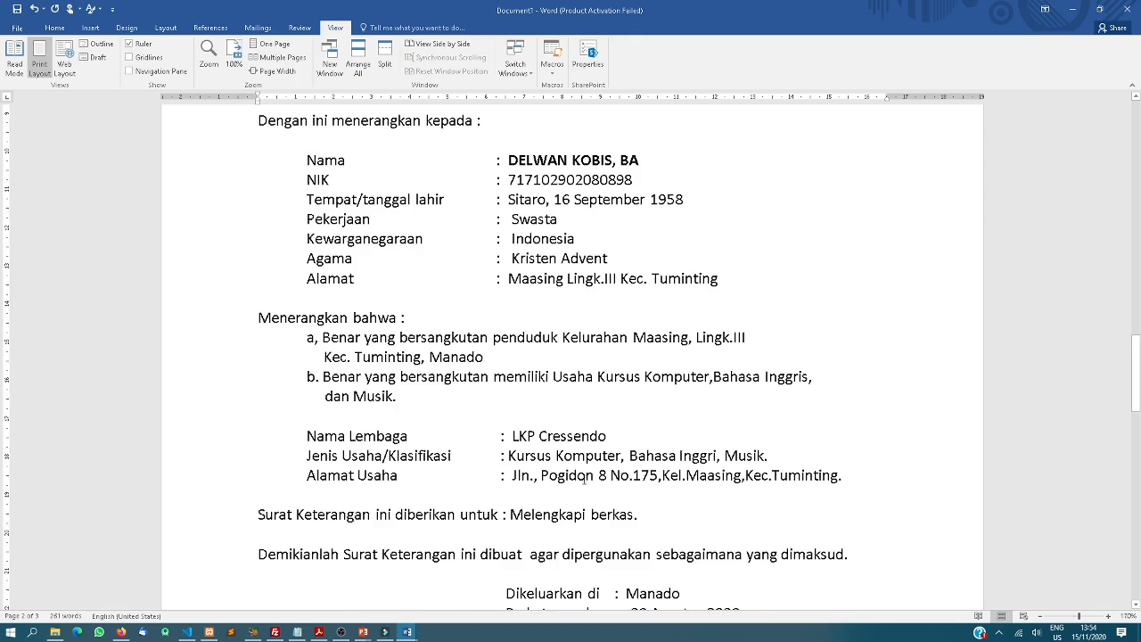
{"action": "scroll", "coordinate": [577, 464], "scroll_direction": "up", "scroll_amount": 2}
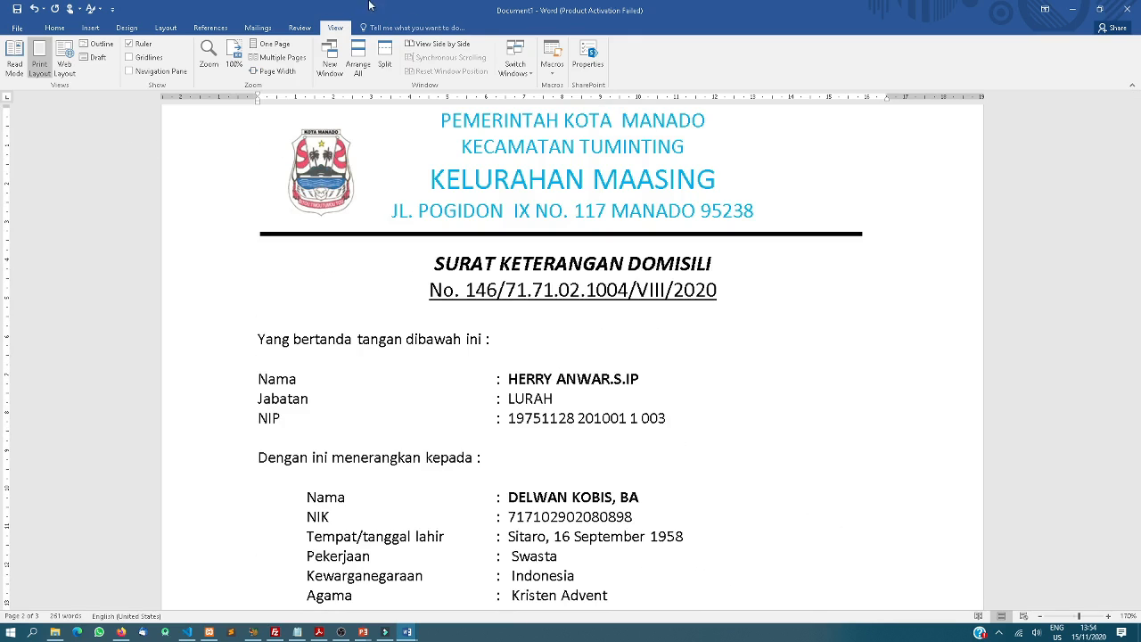
Set the top and bottom margins to 1 cm through Custom Margins
{"action": "left_click", "coordinate": [171, 30]}
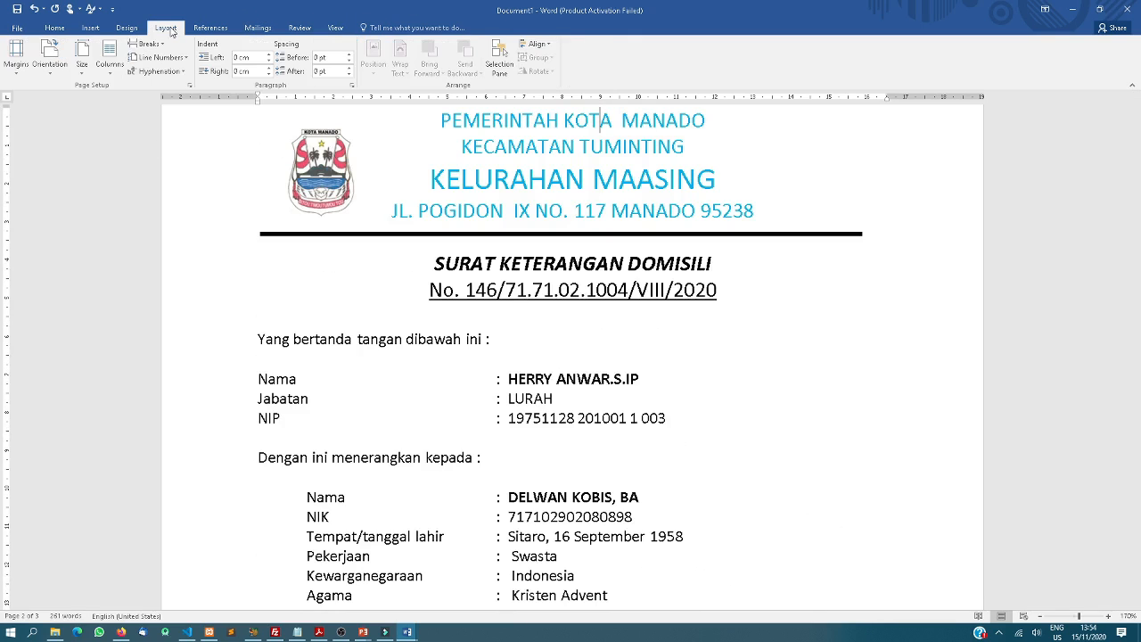
{"action": "left_click", "coordinate": [16, 57]}
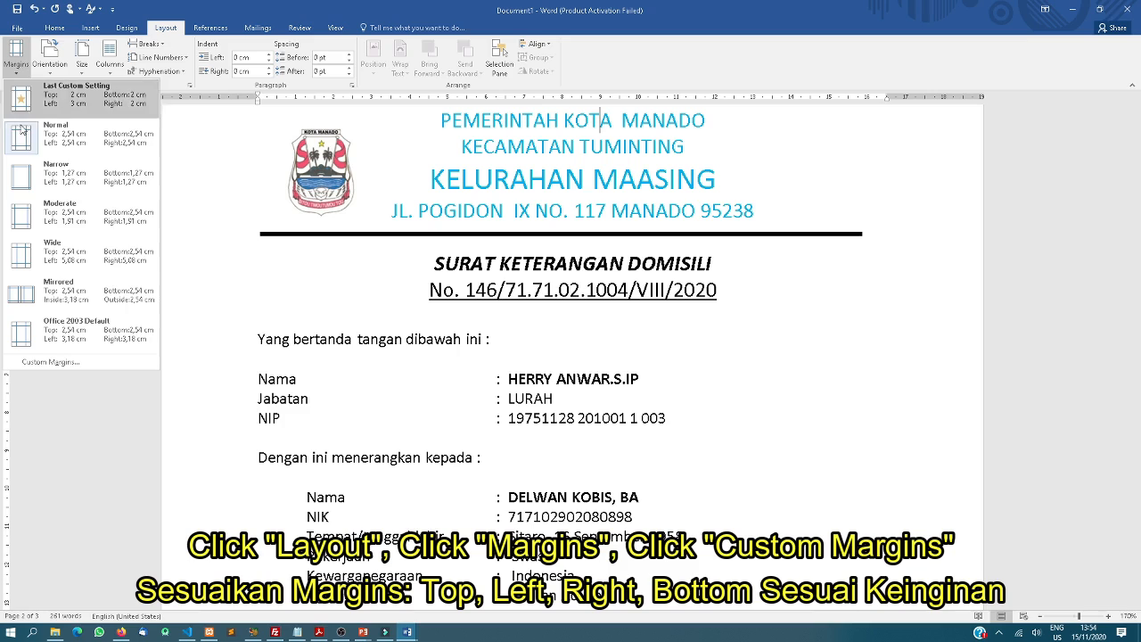
{"action": "left_click", "coordinate": [61, 364]}
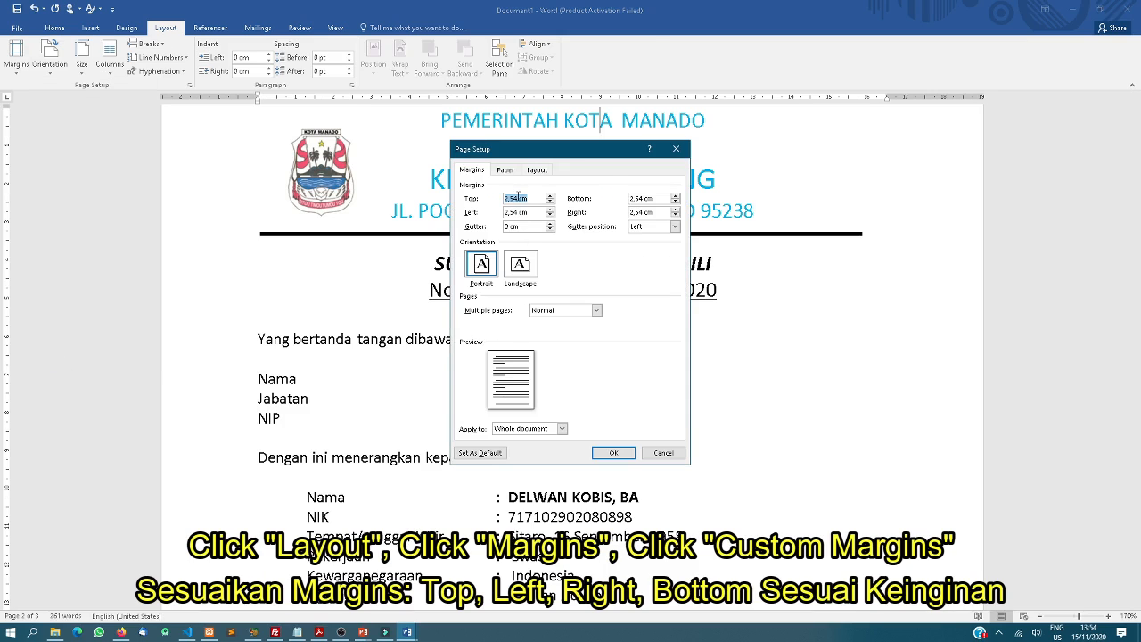
{"action": "left_click_drag", "start_coordinate": [517, 197], "coordinate": [468, 189]}
{"action": "type", "text": "1"}
{"action": "left_click_drag", "start_coordinate": [644, 198], "coordinate": [633, 212]}
{"action": "type", "text": "1"}
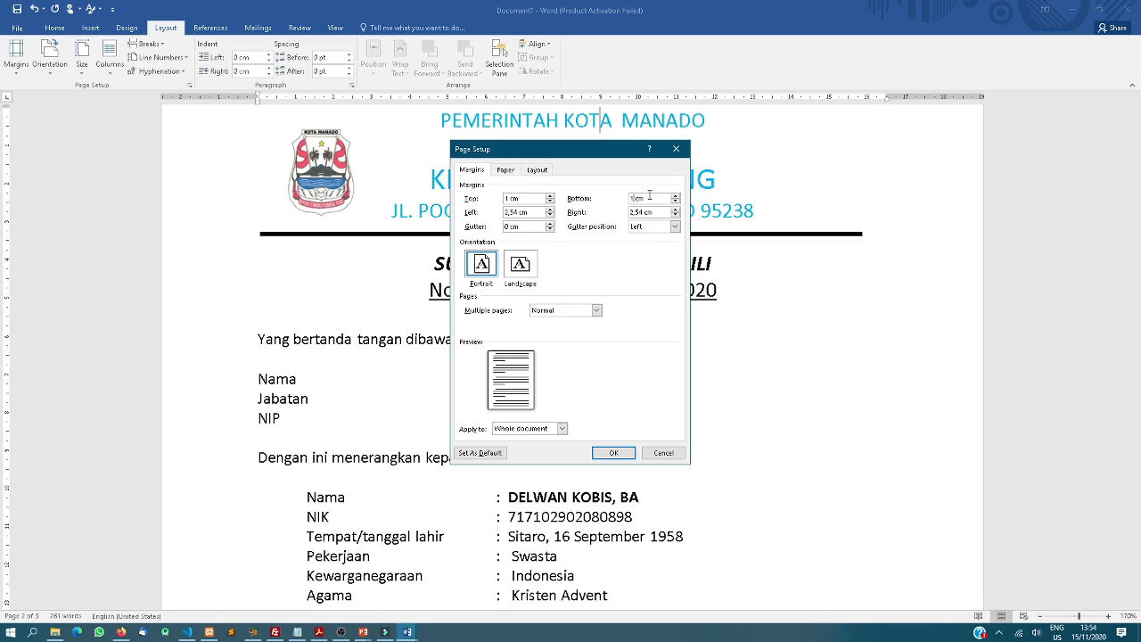
Change the paper size to Legal and apply the page setup
{"action": "left_click", "coordinate": [505, 170]}
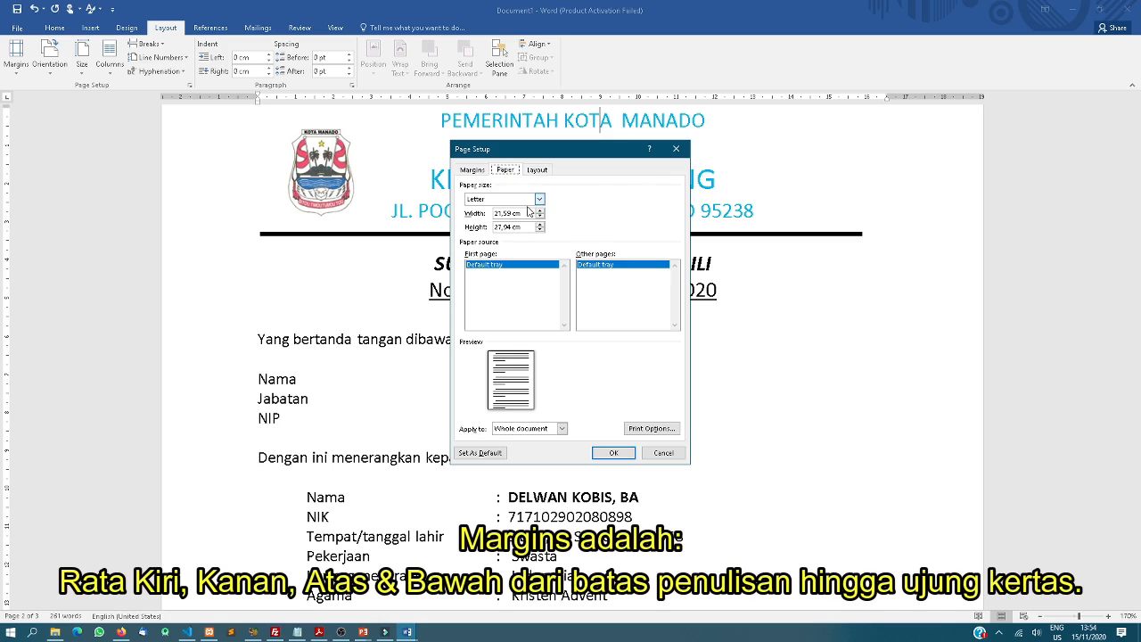
{"action": "left_click", "coordinate": [540, 199]}
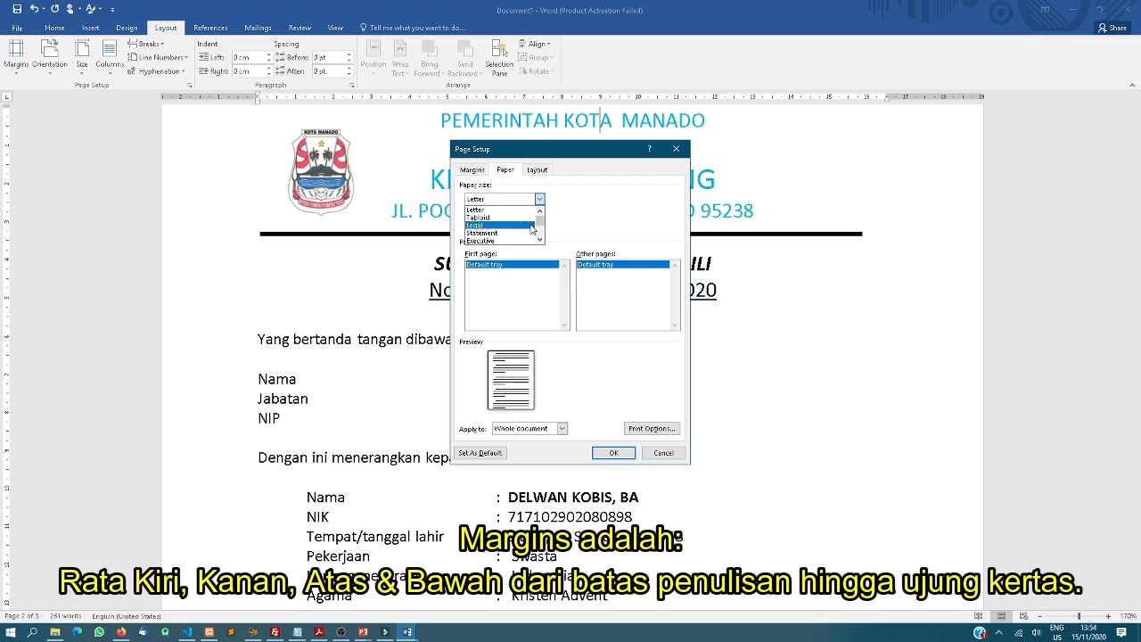
{"action": "scroll", "coordinate": [532, 230], "scroll_direction": "down", "scroll_amount": 3}
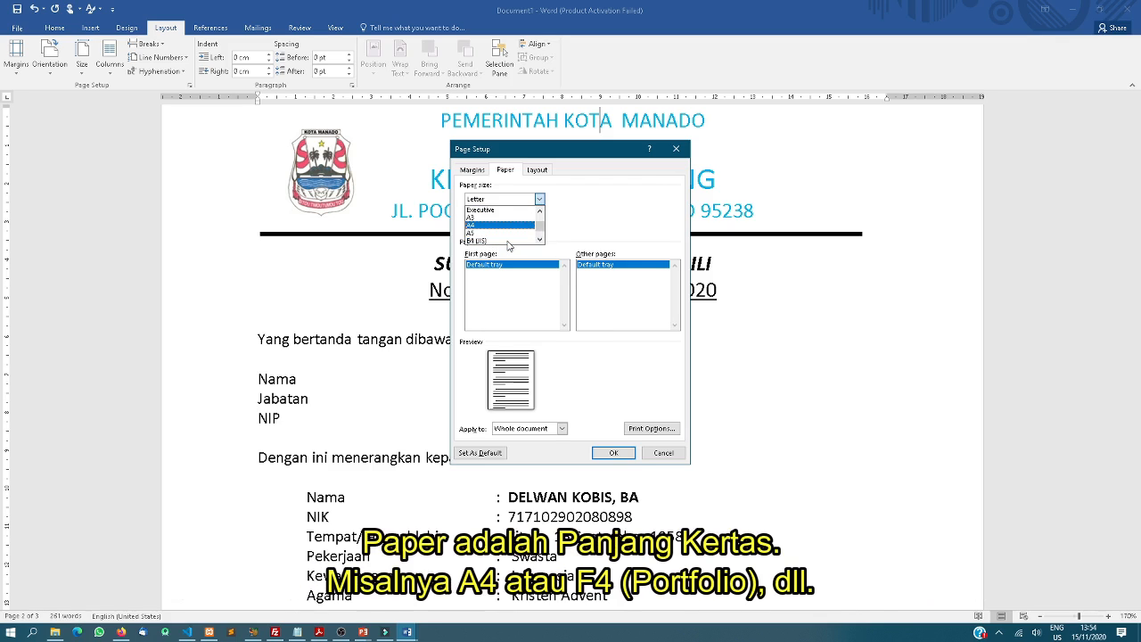
{"action": "scroll", "coordinate": [505, 236], "scroll_direction": "up", "scroll_amount": 2}
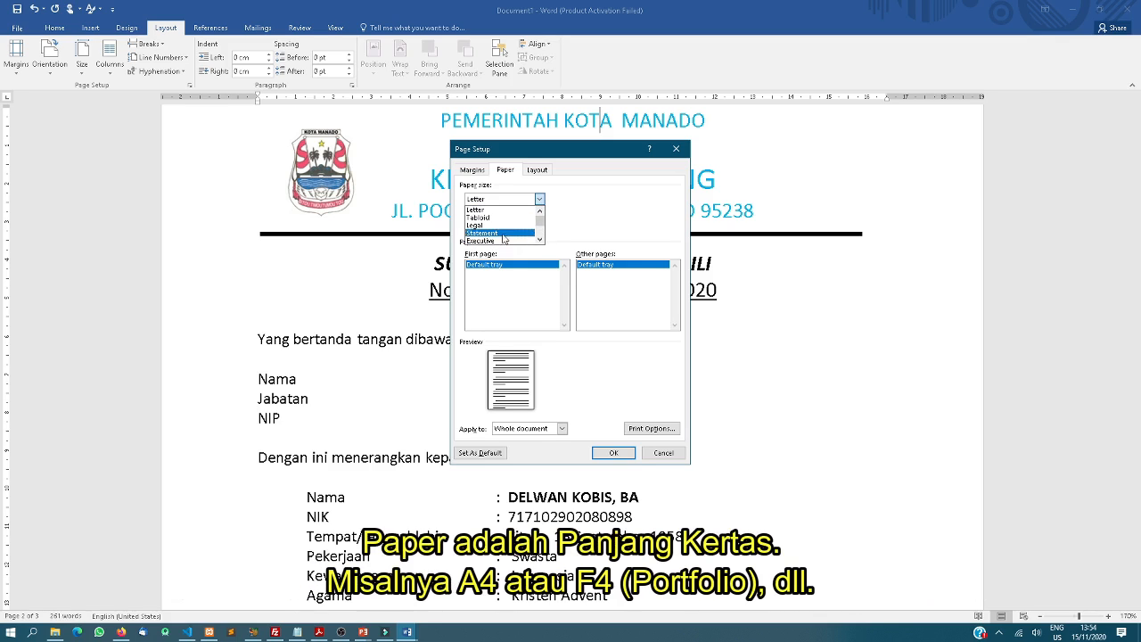
{"action": "left_click", "coordinate": [502, 226]}
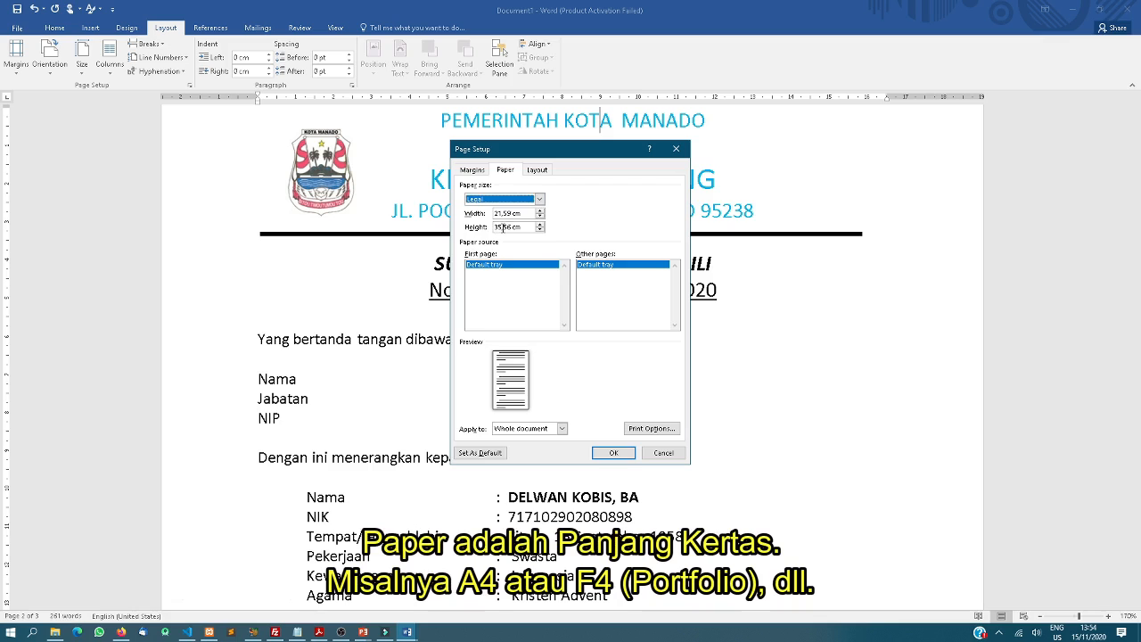
{"action": "left_click", "coordinate": [613, 453]}
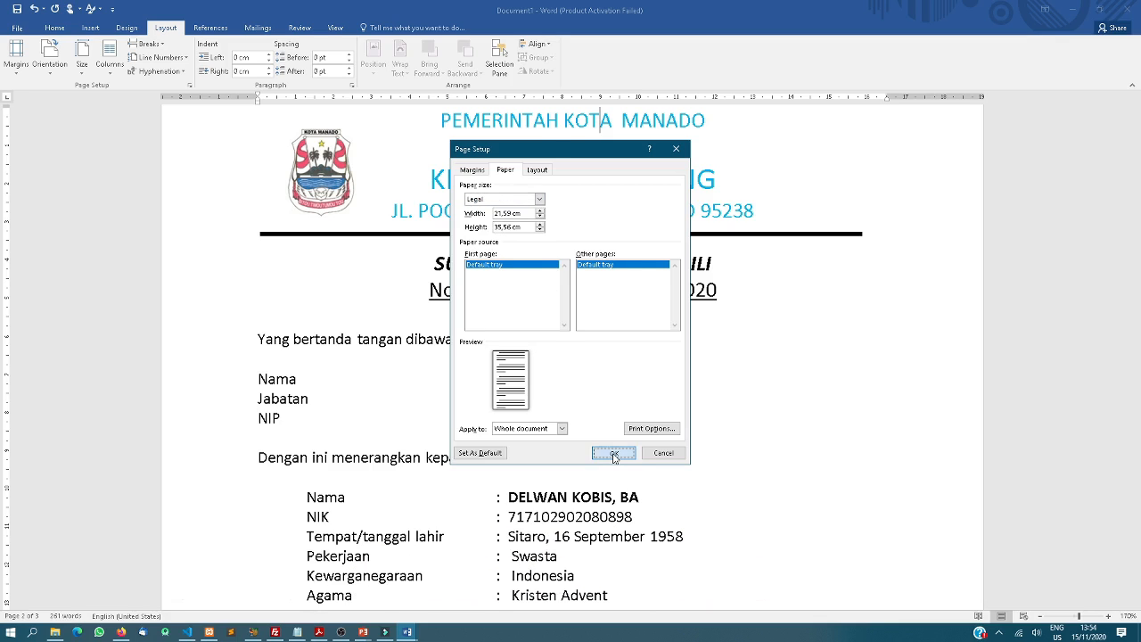
{"action": "scroll", "coordinate": [613, 456], "scroll_direction": "down", "scroll_amount": 6}
{"action": "scroll", "coordinate": [612, 459], "scroll_direction": "down", "scroll_amount": 5}
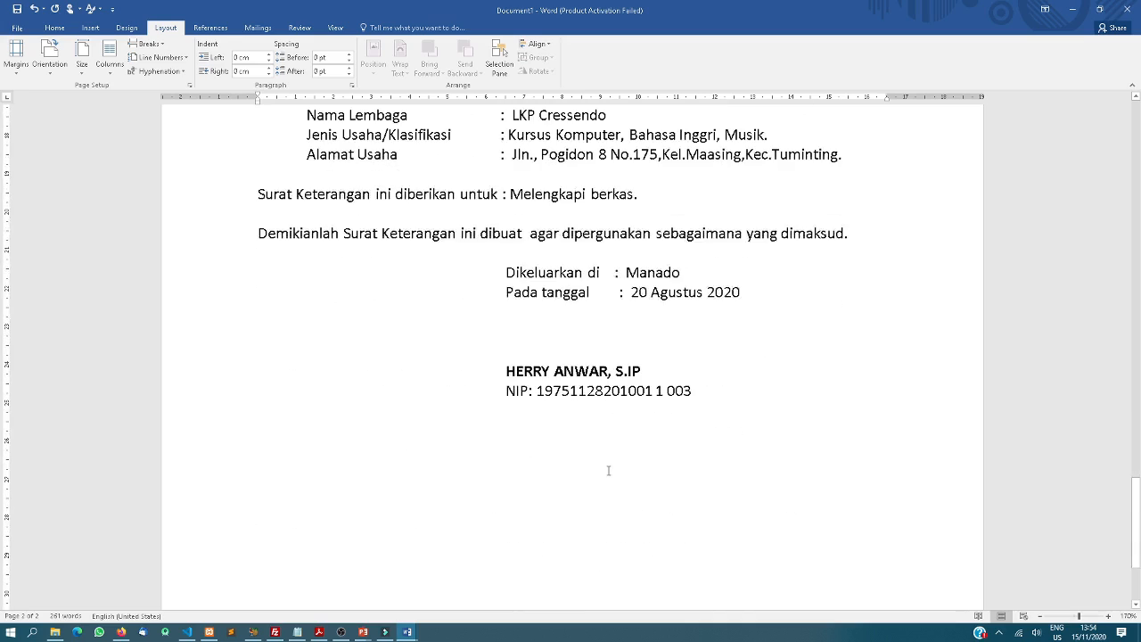
{"action": "scroll", "coordinate": [609, 470], "scroll_direction": "up", "scroll_amount": 11}
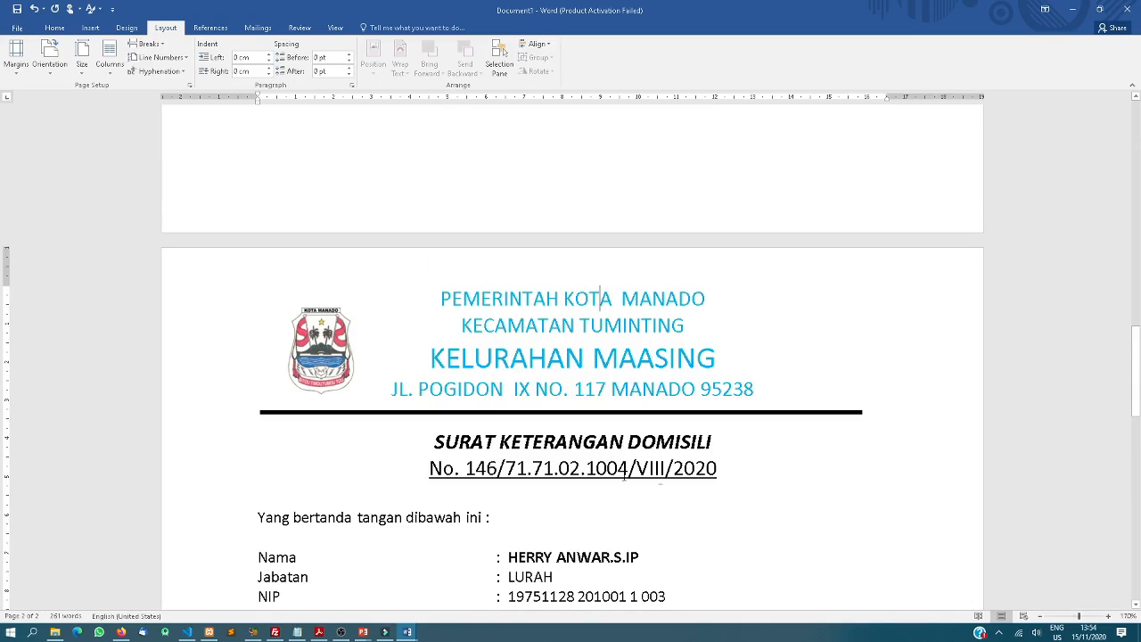
{"action": "scroll", "coordinate": [624, 476], "scroll_direction": "down", "scroll_amount": 8}
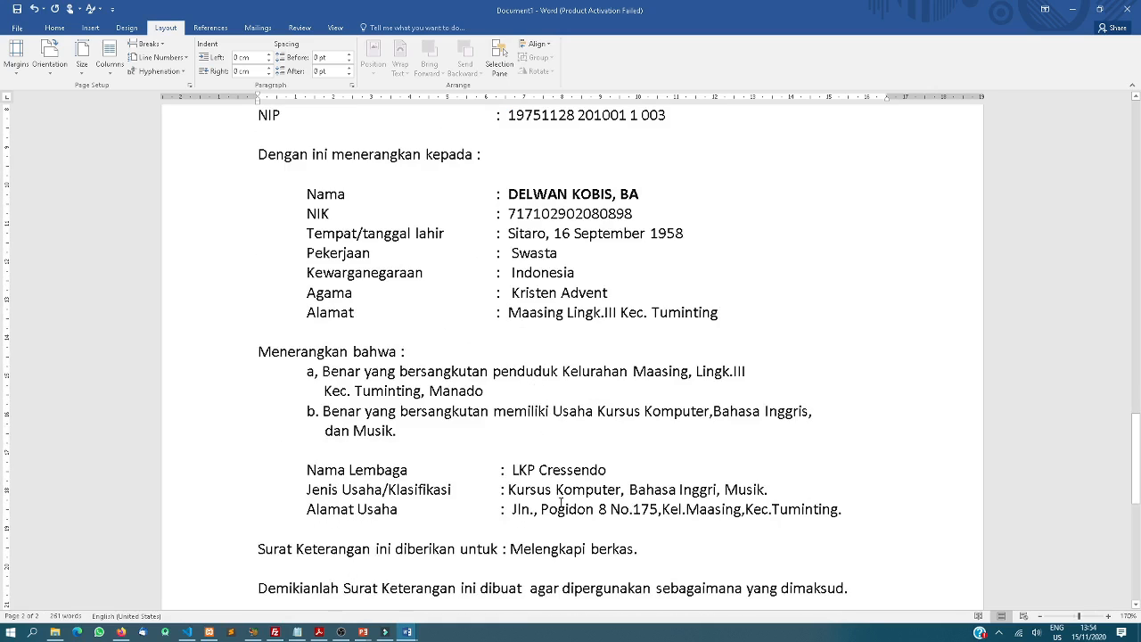
{"action": "scroll", "coordinate": [560, 504], "scroll_direction": "up", "scroll_amount": 8}
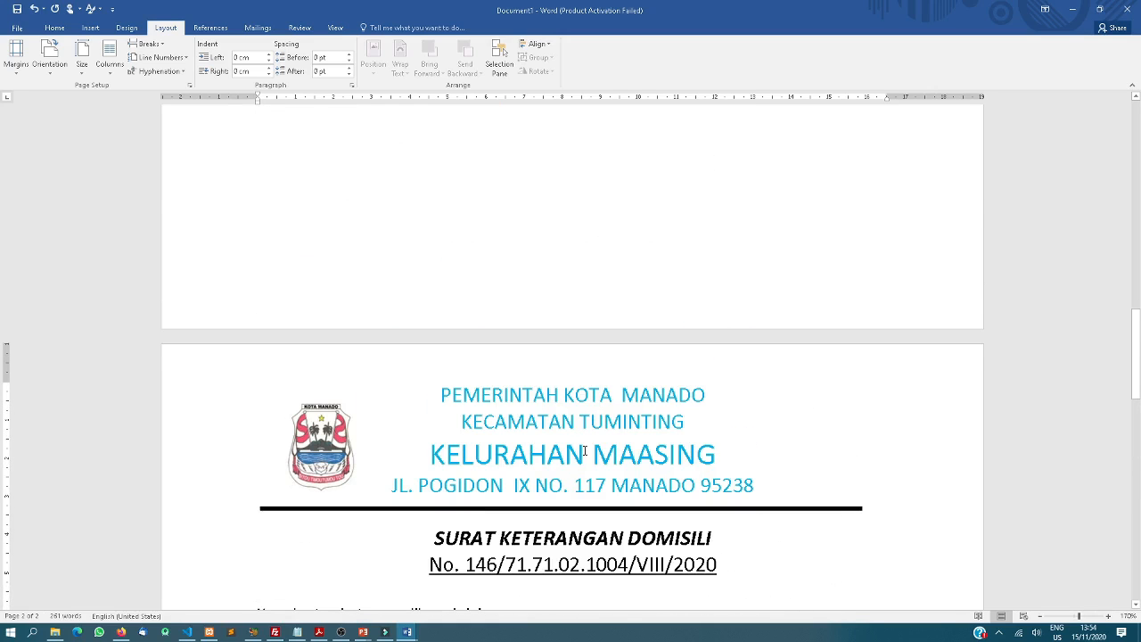
{"action": "scroll", "coordinate": [584, 452], "scroll_direction": "down", "scroll_amount": 1}
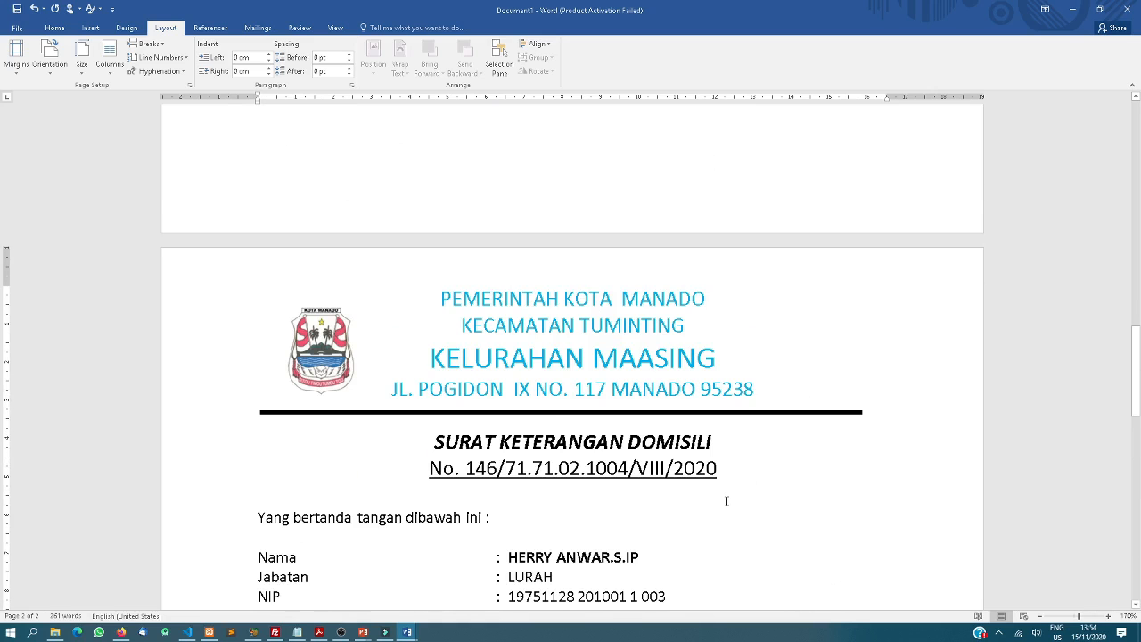
{"action": "scroll", "coordinate": [553, 408], "scroll_direction": "down", "scroll_amount": 1}
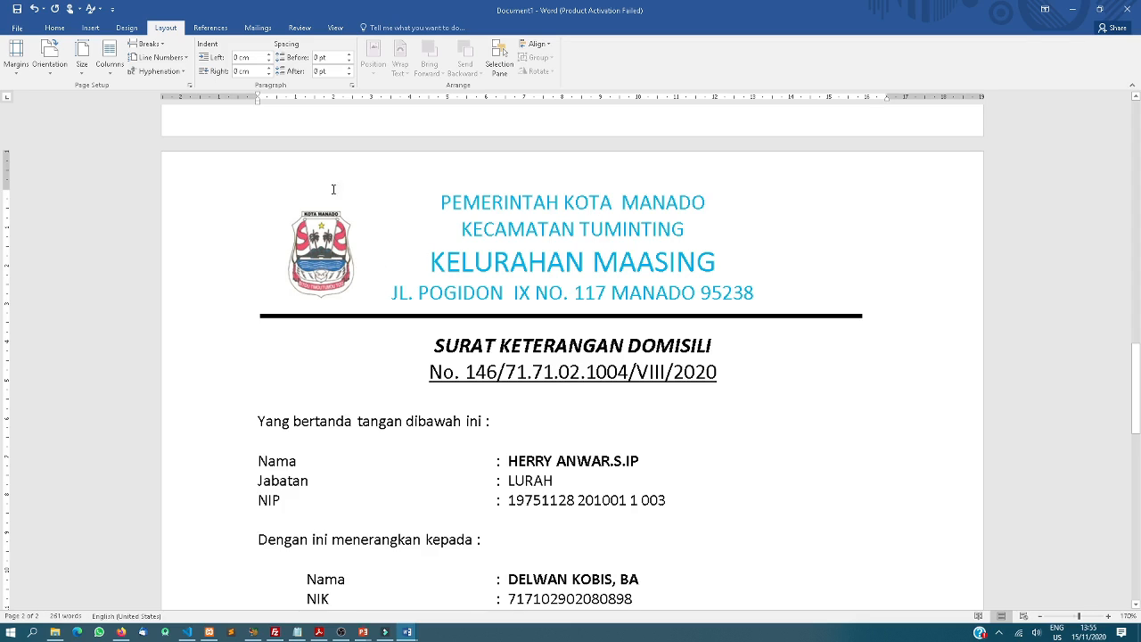
Turn on Select Objects and delete the logo from the second letter's letterhead
{"action": "left_click", "coordinate": [55, 28]}
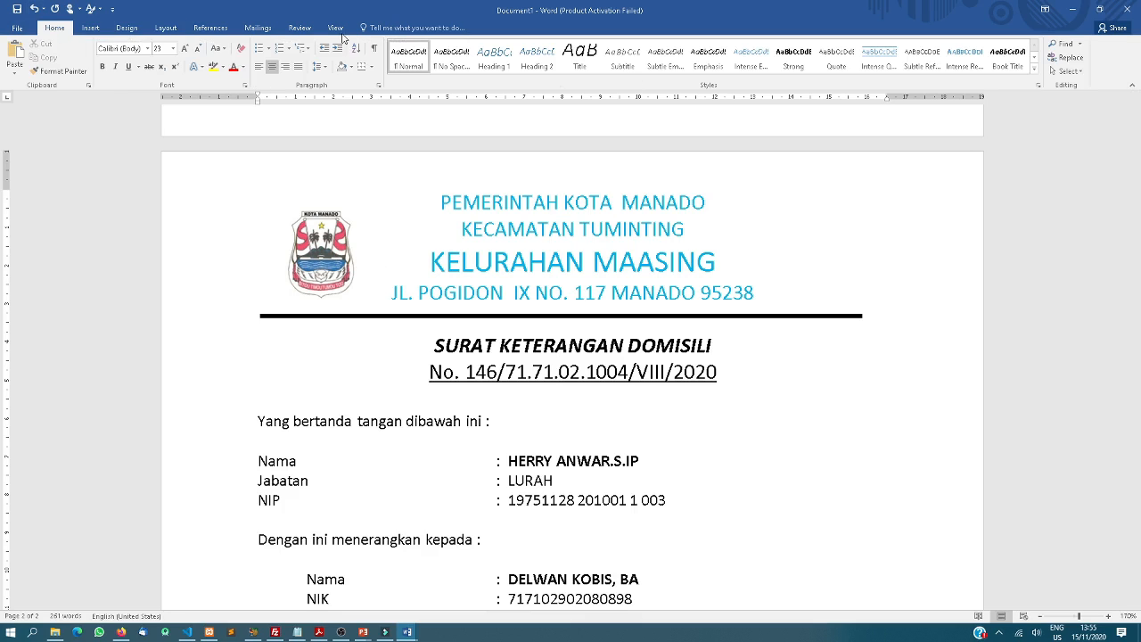
{"action": "left_click", "coordinate": [1065, 71]}
{"action": "left_click", "coordinate": [1065, 100]}
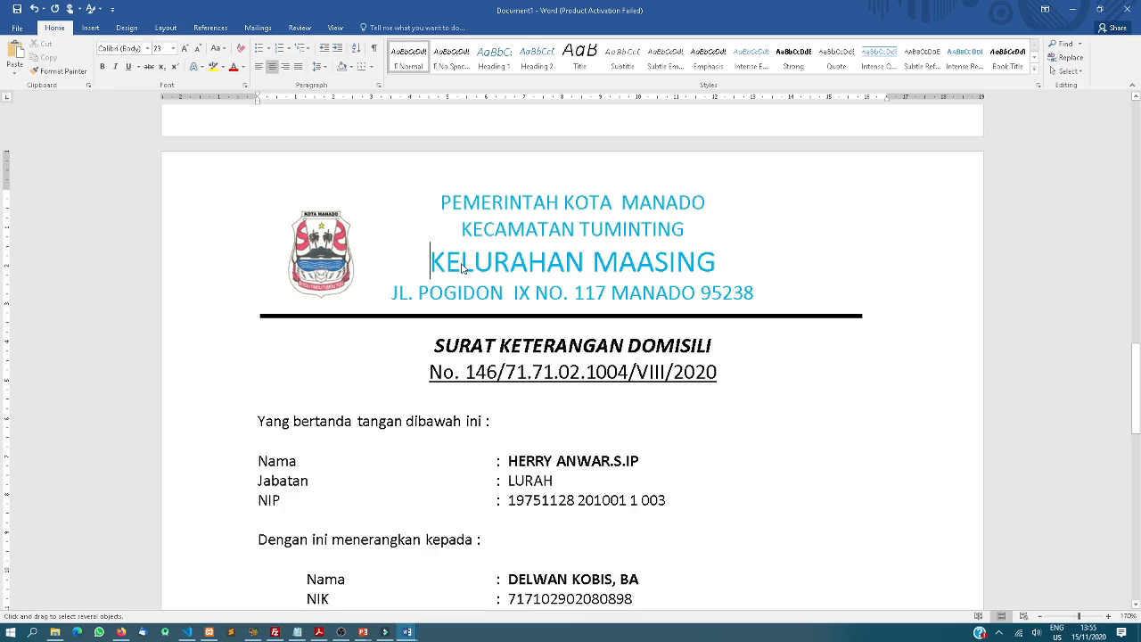
{"action": "left_click", "coordinate": [337, 259]}
{"action": "key", "text": "Delete"}
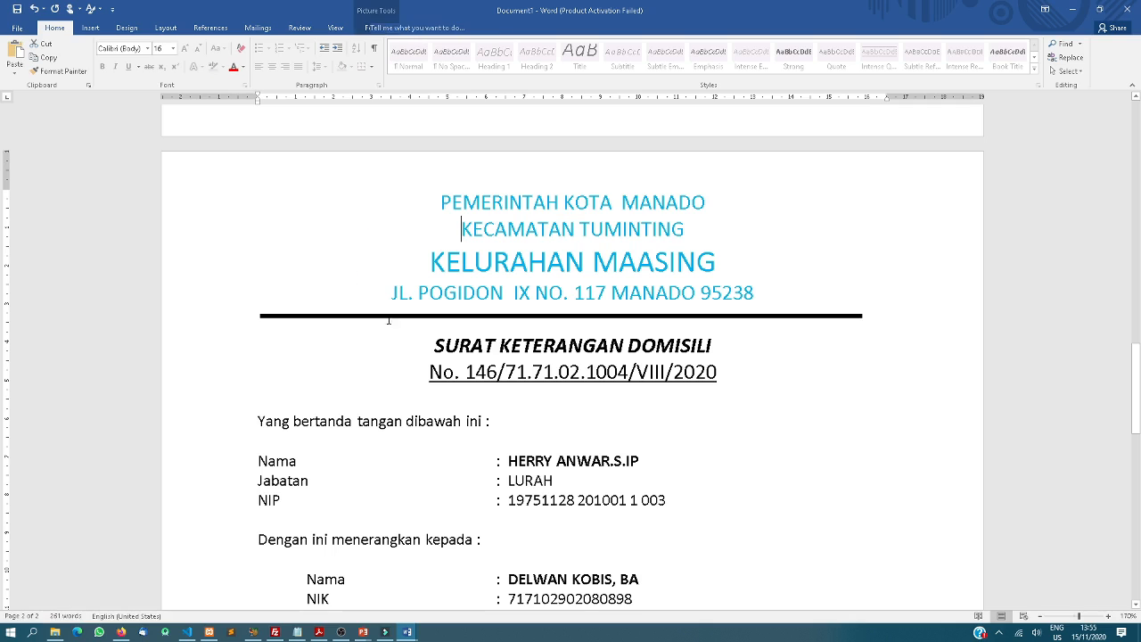
Delete the thick rule under the Kelurahan Maasing letterhead address
{"action": "left_click", "coordinate": [390, 315]}
{"action": "key", "text": "Delete"}
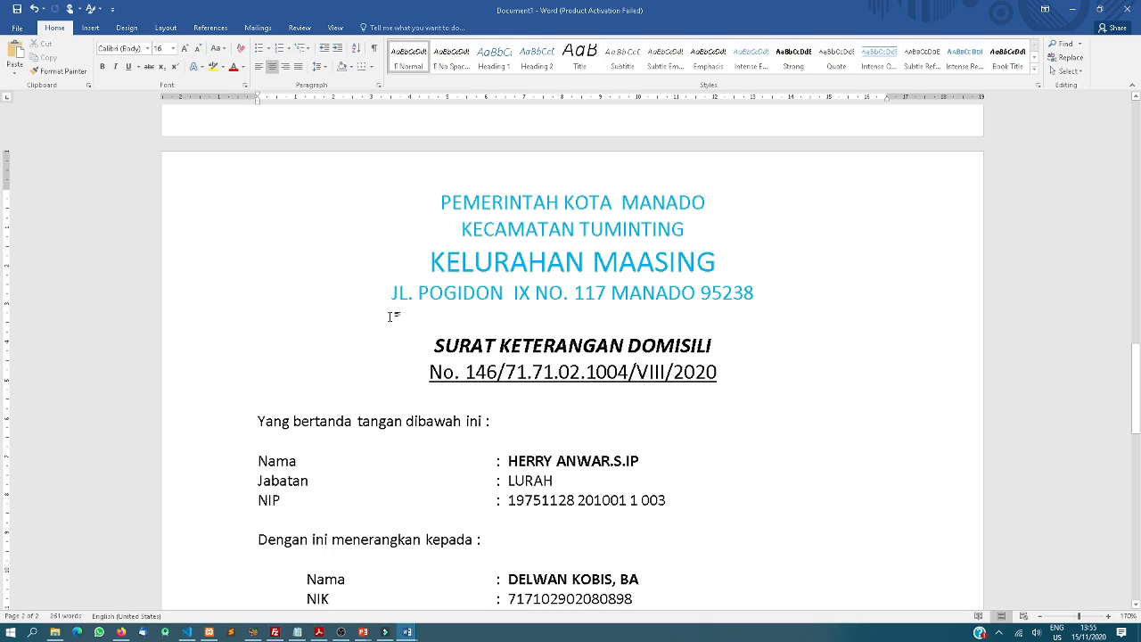
{"action": "scroll", "coordinate": [398, 338], "scroll_direction": "up", "scroll_amount": 15}
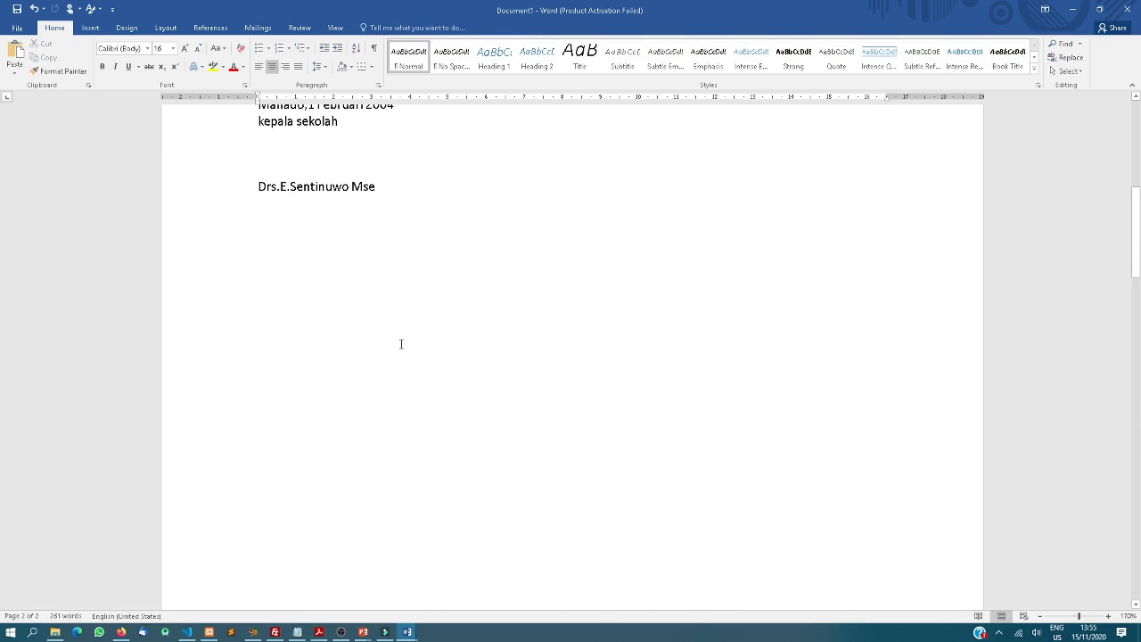
{"action": "scroll", "coordinate": [392, 375], "scroll_direction": "down", "scroll_amount": 15}
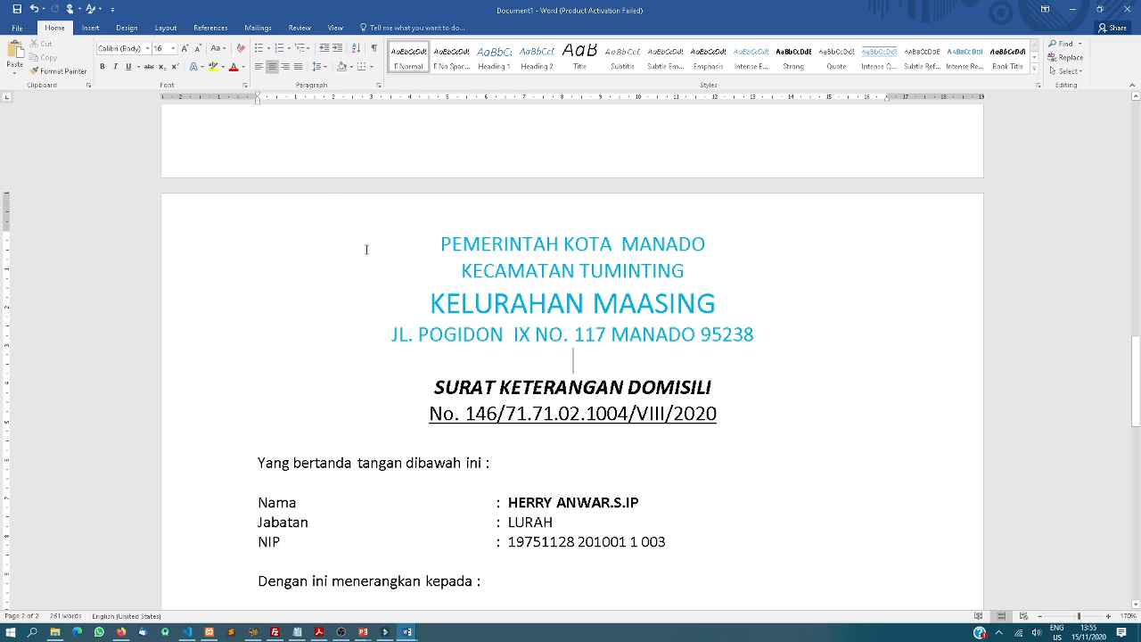
Draw a horizontal line under the Kelurahan Maasing address and give it the black line style
{"action": "left_click", "coordinate": [93, 30]}
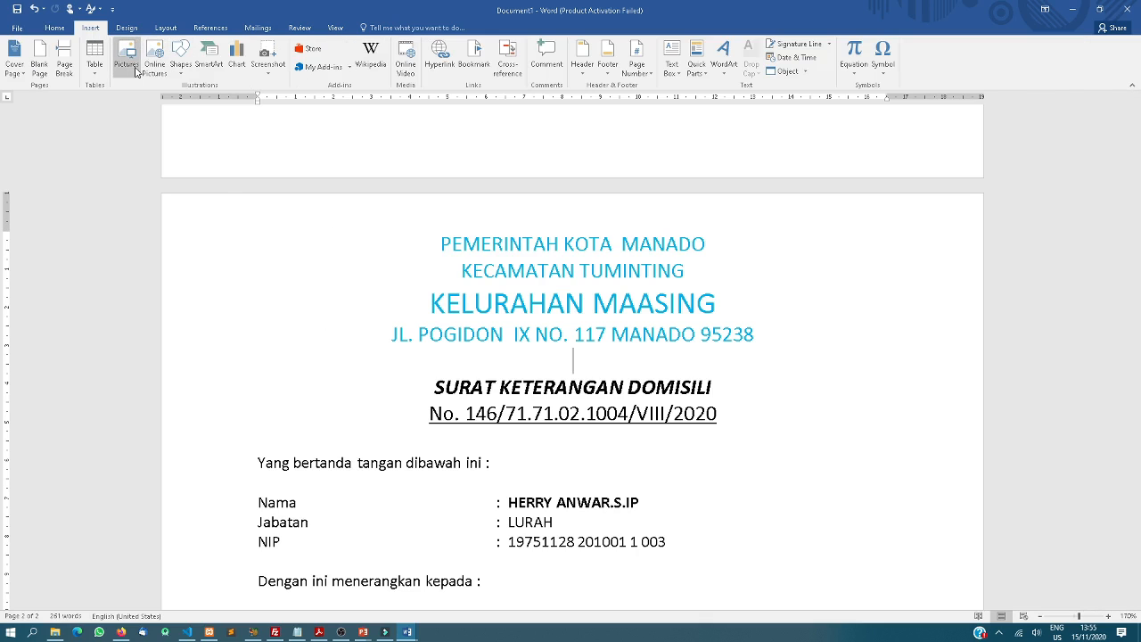
{"action": "left_click", "coordinate": [180, 61]}
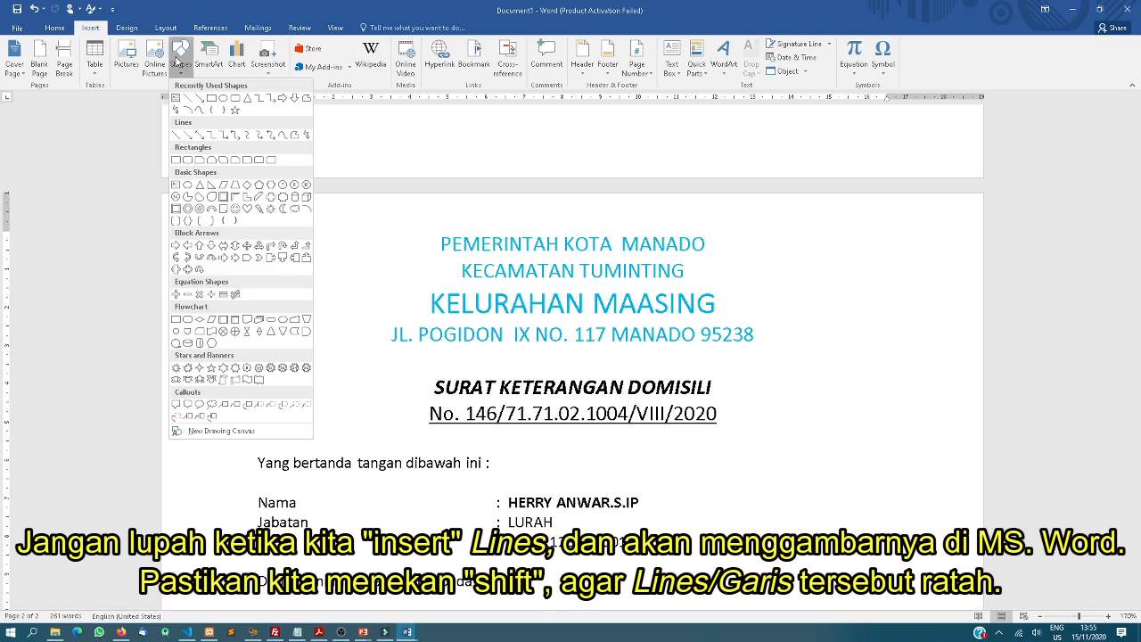
{"action": "left_click", "coordinate": [178, 135]}
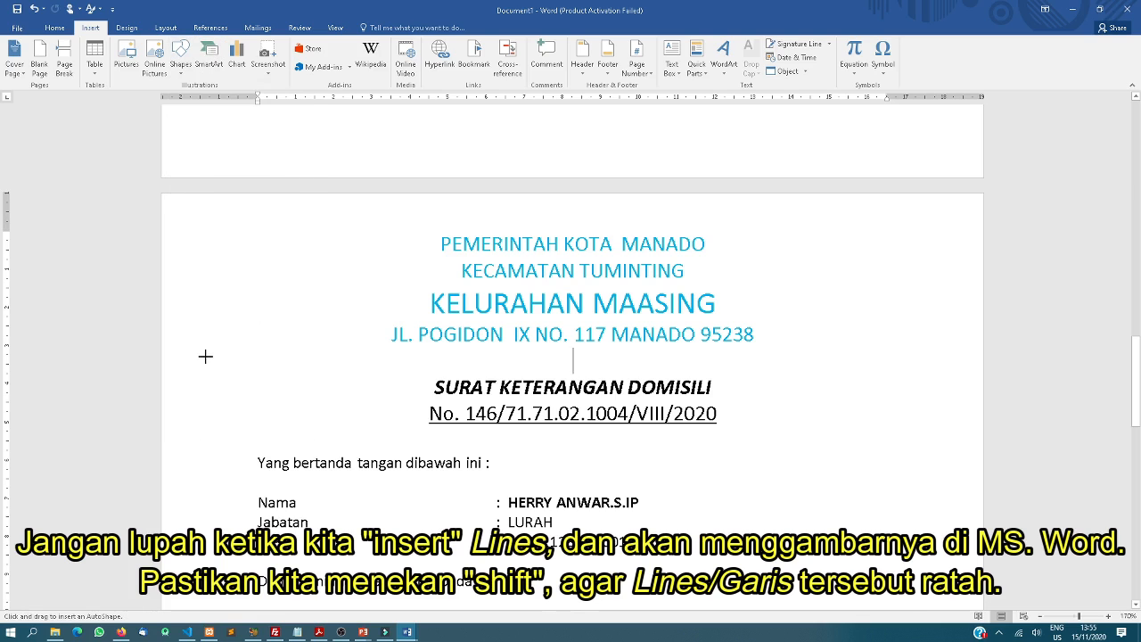
{"action": "mouse_move", "coordinate": [205, 357]}
{"action": "left_mouse_down"}
{"action": "mouse_move", "coordinate": [724, 360]}
{"action": "mouse_move", "coordinate": [951, 377]}
{"action": "left_mouse_up"}
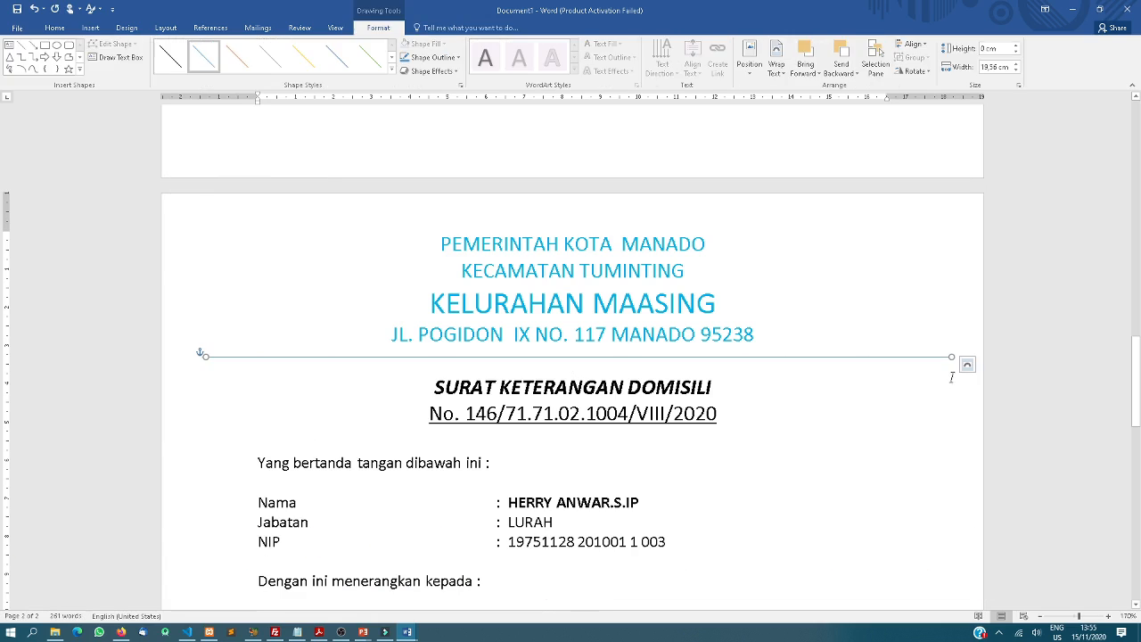
{"action": "left_click", "coordinate": [391, 70]}
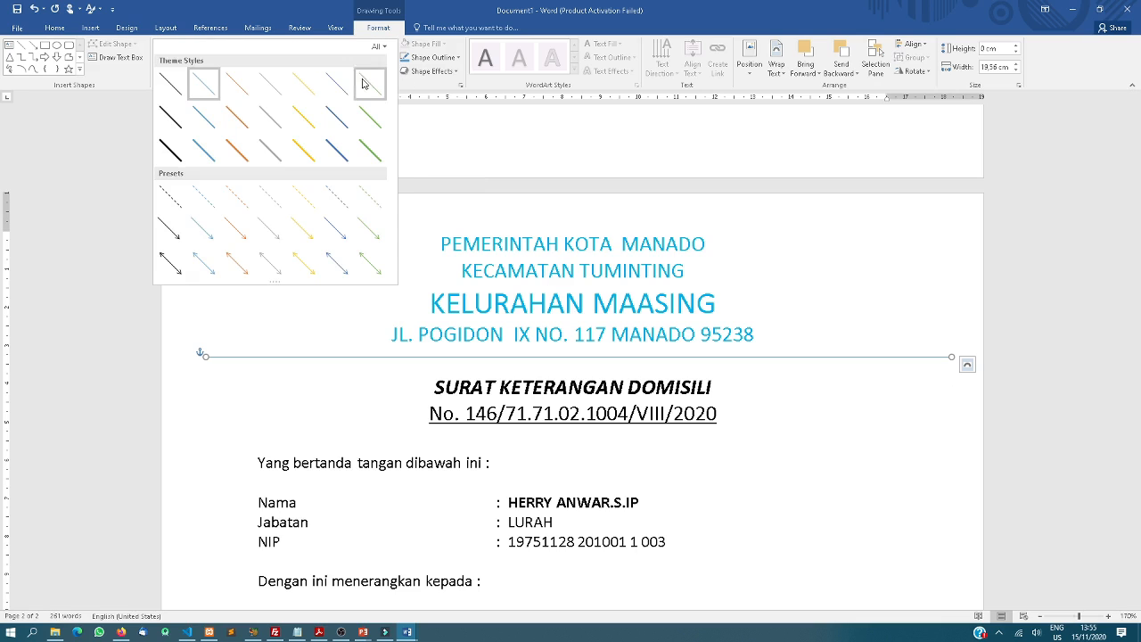
{"action": "left_click", "coordinate": [178, 152]}
{"action": "left_click", "coordinate": [314, 295]}
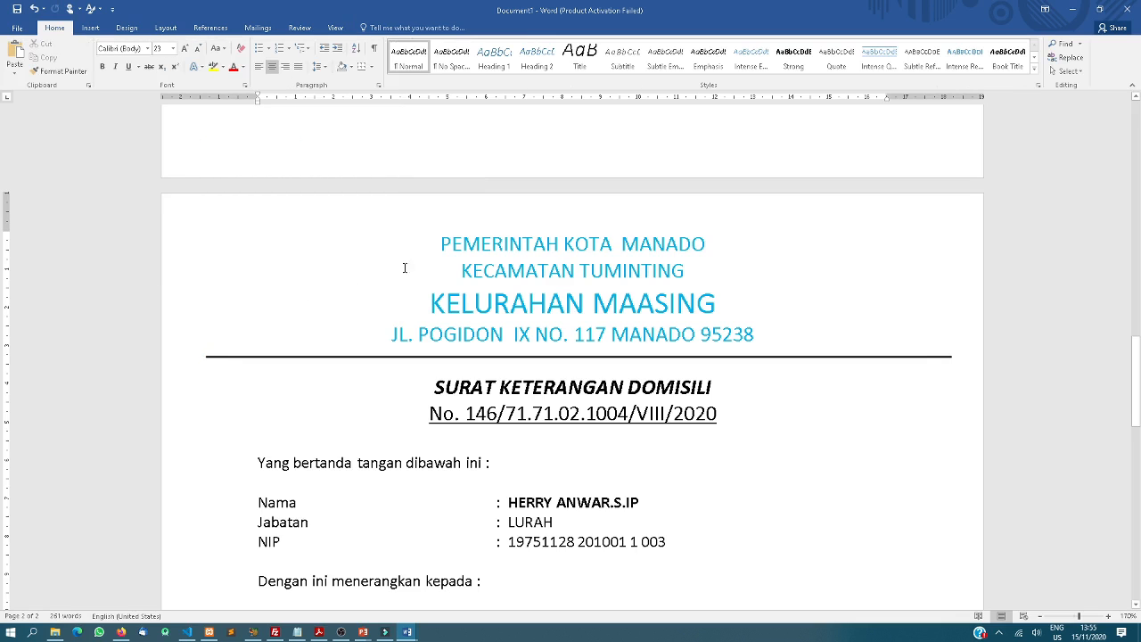
Insert the picture 'th' from the Pictures folder into the page 2 letterhead
{"action": "left_click", "coordinate": [93, 28]}
{"action": "left_click", "coordinate": [127, 64]}
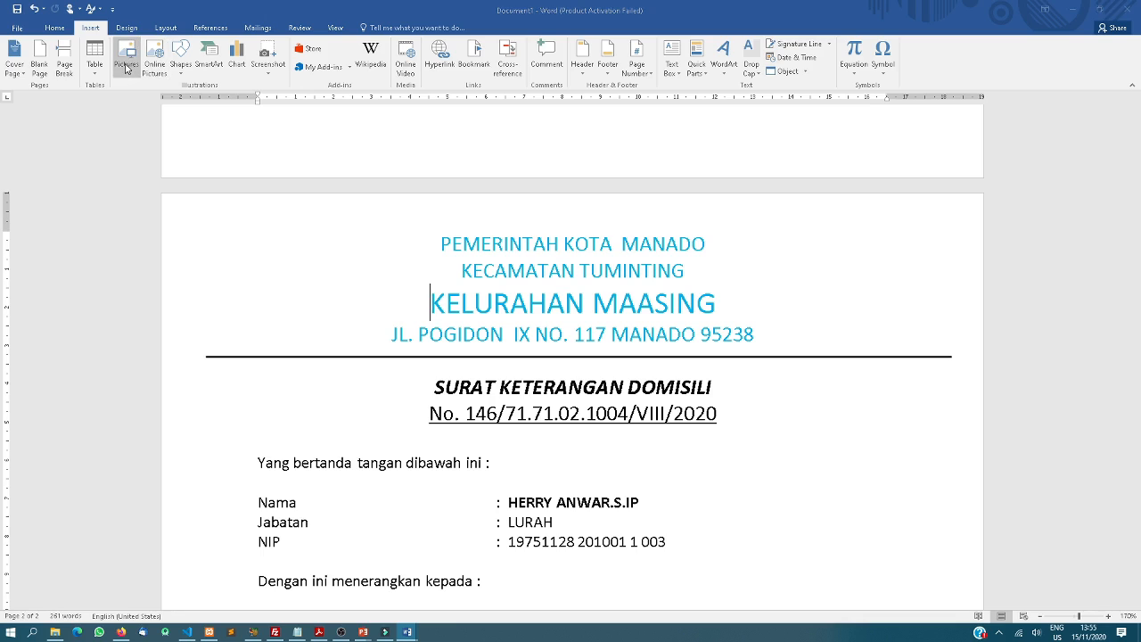
{"action": "left_click", "coordinate": [75, 252]}
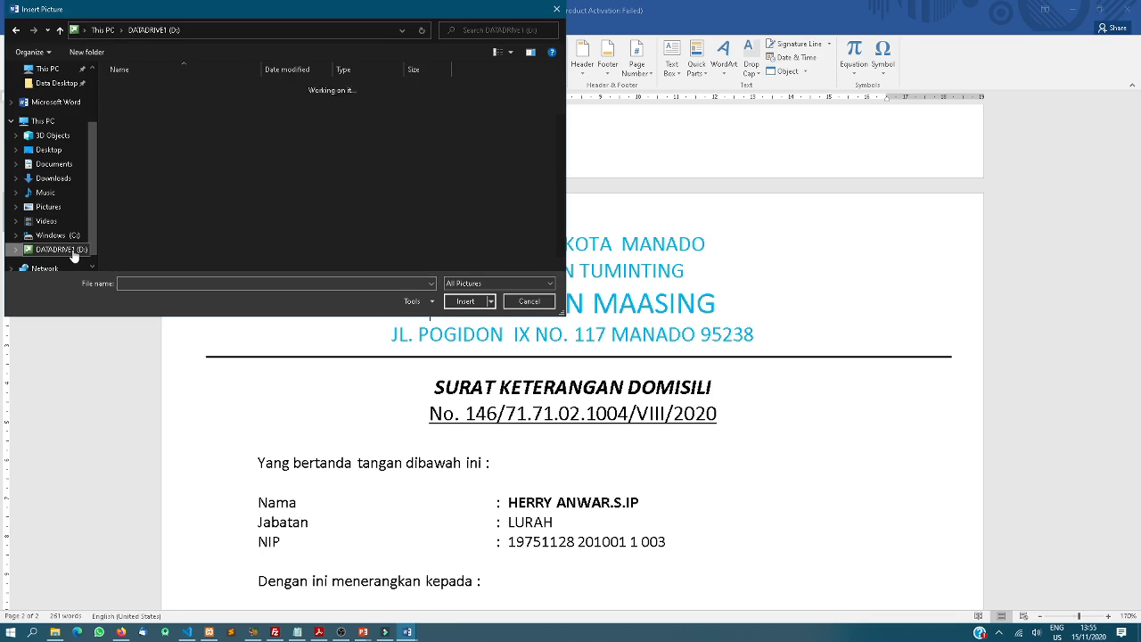
{"action": "scroll", "coordinate": [179, 266], "scroll_direction": "down", "scroll_amount": 2}
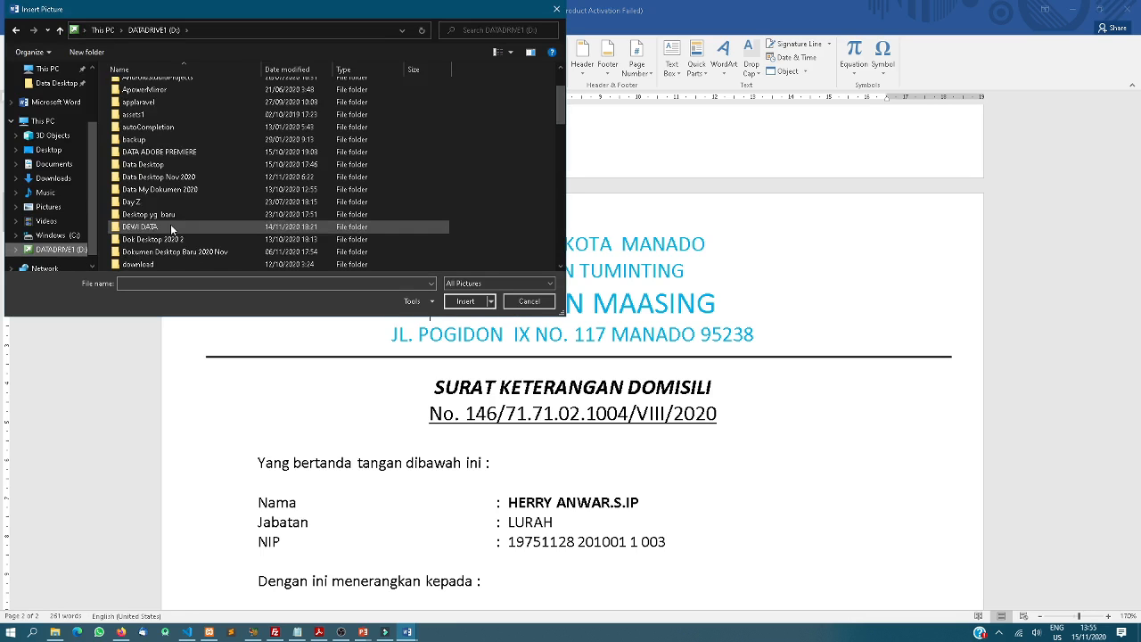
{"action": "left_click", "coordinate": [46, 208]}
{"action": "left_click", "coordinate": [269, 96]}
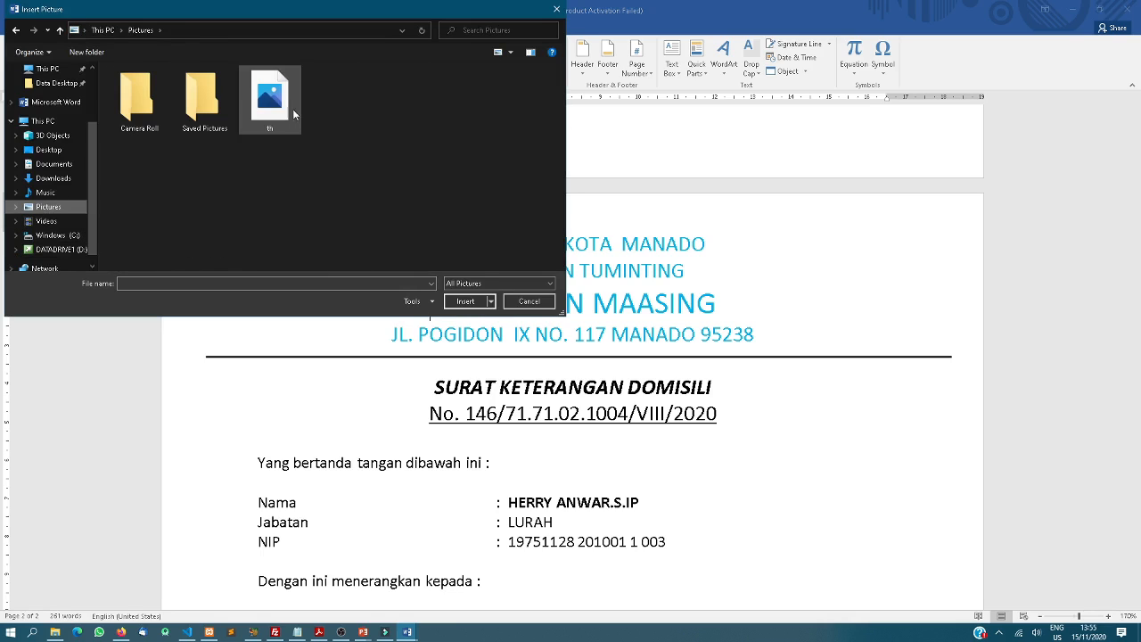
{"action": "left_click", "coordinate": [465, 301]}
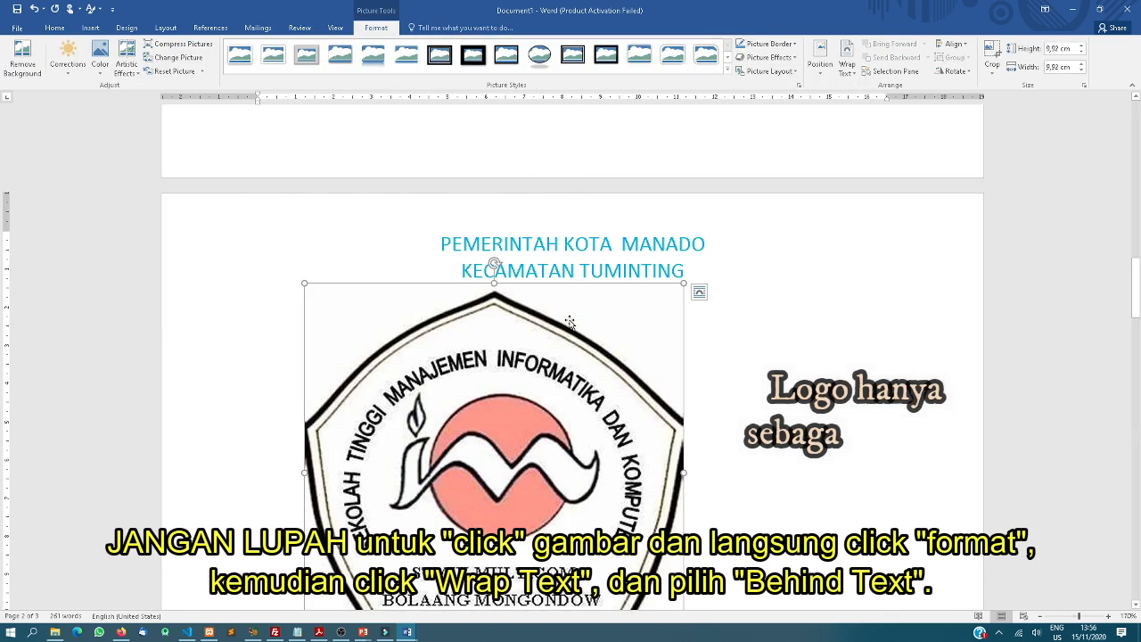
Set the th logo to Behind Text and resize it to about 2.43 cm beside the letterhead
{"action": "left_click", "coordinate": [846, 60]}
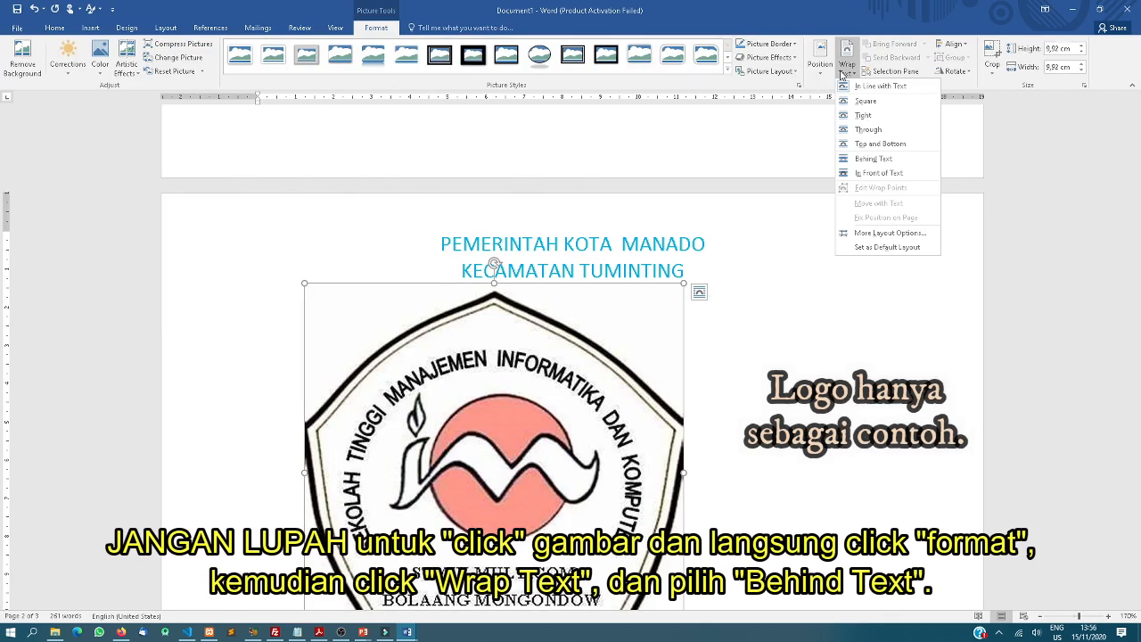
{"action": "left_click", "coordinate": [870, 160]}
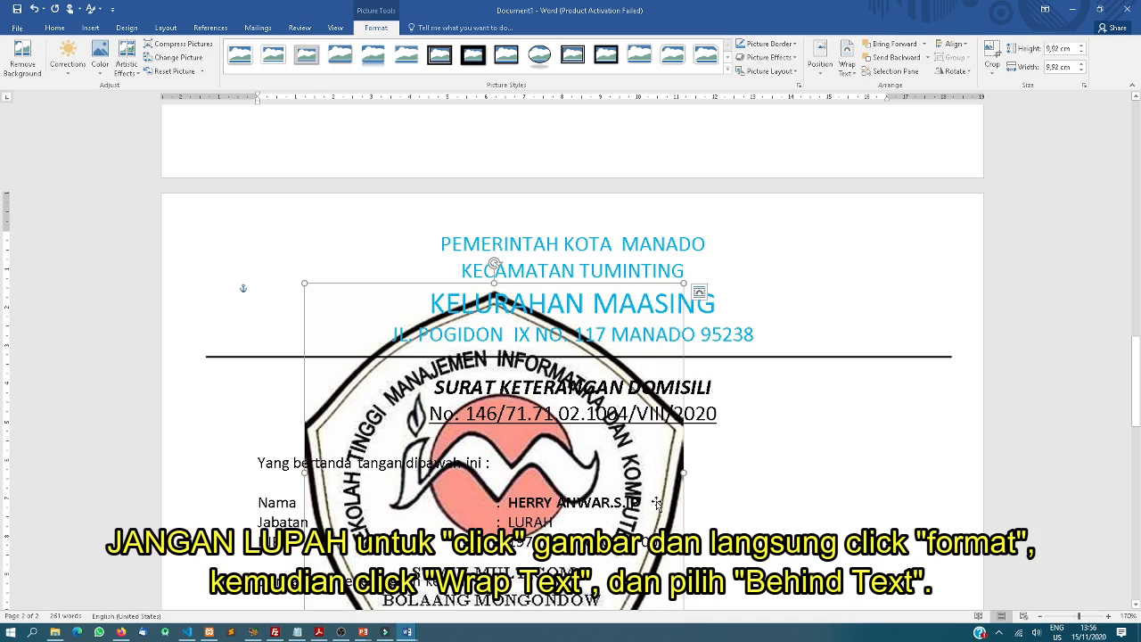
{"action": "scroll", "coordinate": [657, 503], "scroll_direction": "down", "scroll_amount": 2}
{"action": "mouse_move", "coordinate": [684, 564]}
{"action": "left_mouse_down"}
{"action": "mouse_move", "coordinate": [433, 381]}
{"action": "mouse_move", "coordinate": [368, 251]}
{"action": "left_mouse_up"}
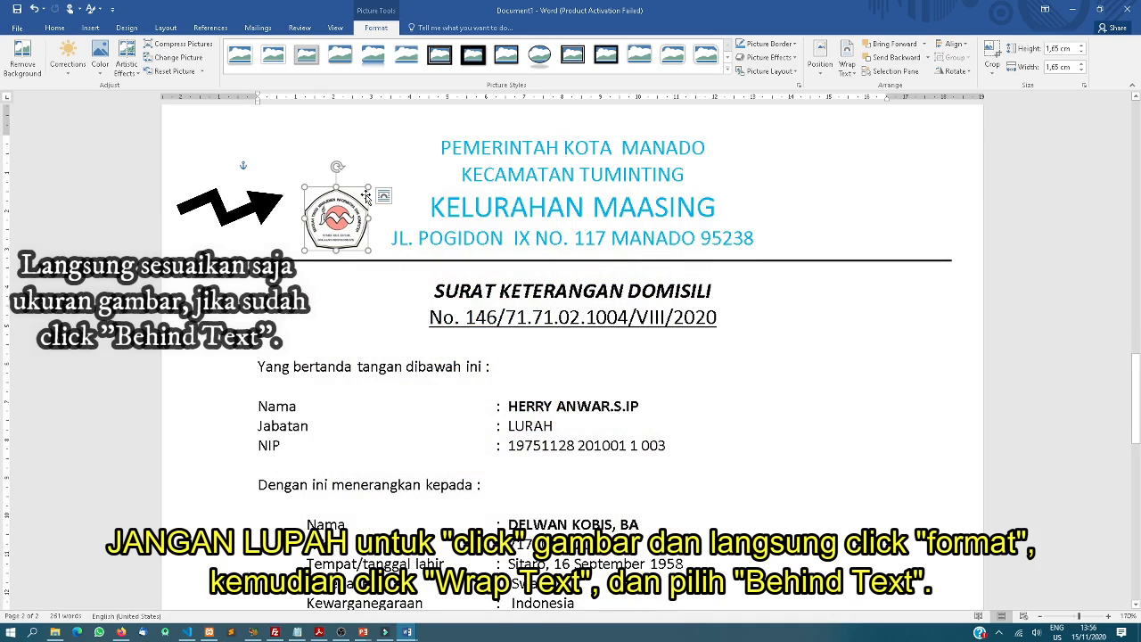
{"action": "left_click_drag", "start_coordinate": [368, 188], "coordinate": [376, 147]}
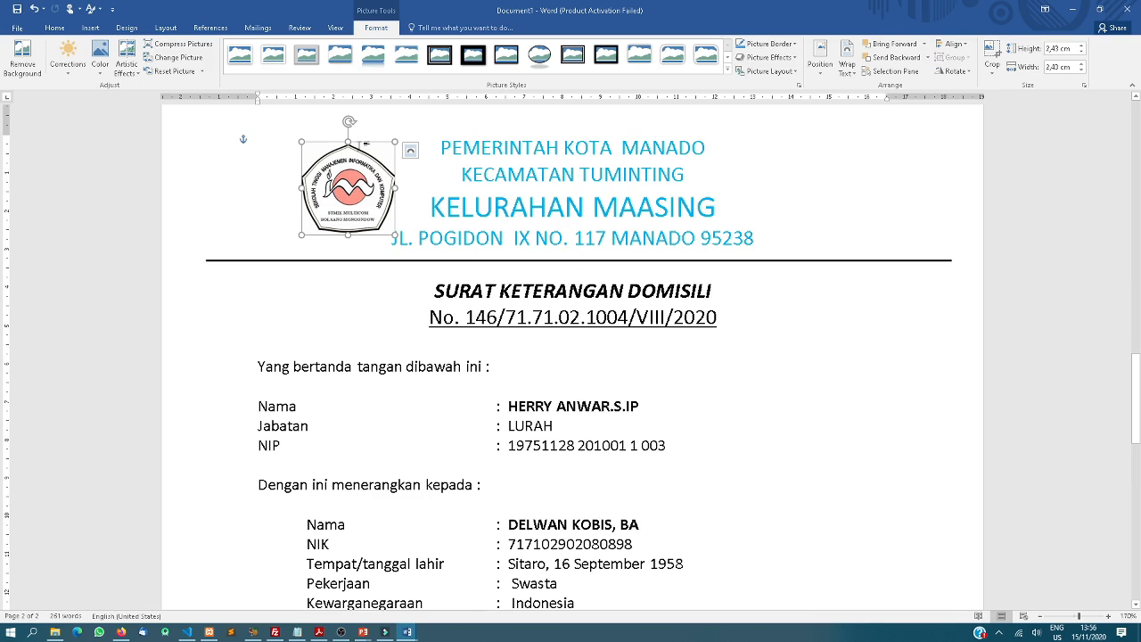
{"action": "left_click", "coordinate": [453, 289]}
{"action": "scroll", "coordinate": [431, 339], "scroll_direction": "down", "scroll_amount": 5}
{"action": "scroll", "coordinate": [413, 397], "scroll_direction": "down", "scroll_amount": 9}
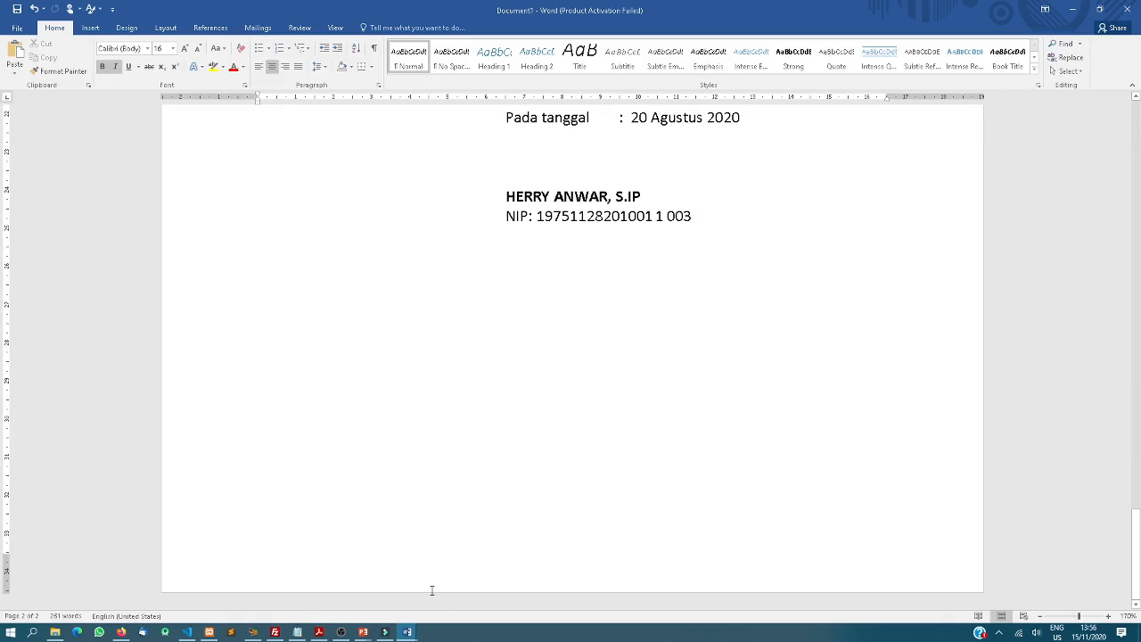
Switch to the RPP PERTEMUAN 2 document window
{"action": "mouse_move", "coordinate": [406, 631]}
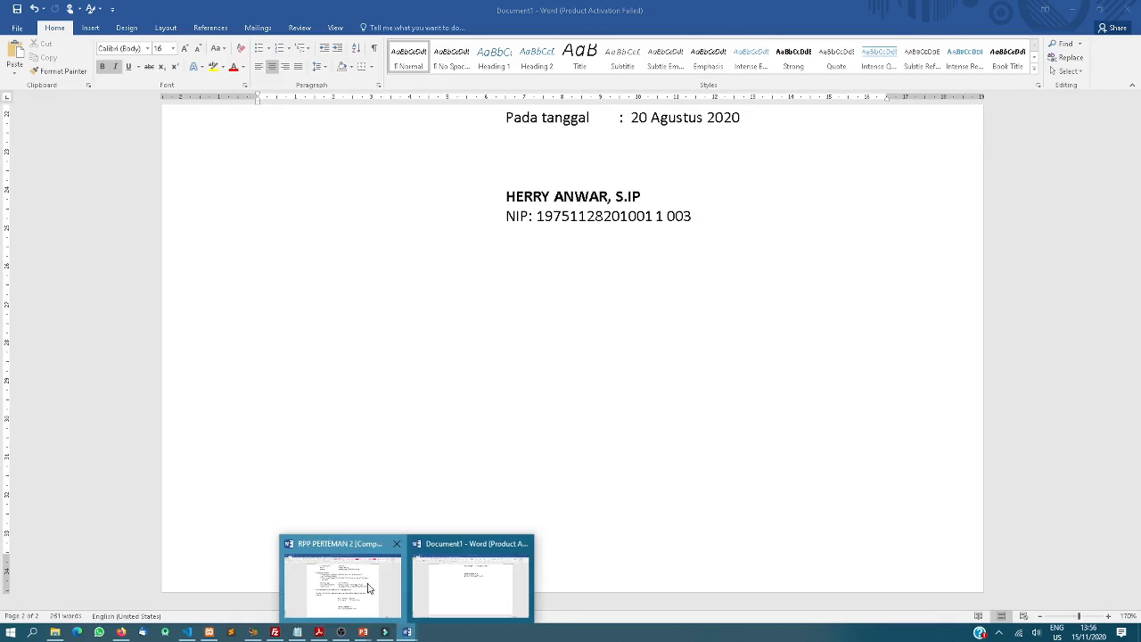
{"action": "left_click", "coordinate": [366, 581]}
{"action": "key", "text": "ctrl+a"}
{"action": "left_click", "coordinate": [551, 503]}
Select the whole Contoh Surat 3 letter from letterhead through its signatures
{"action": "scroll", "coordinate": [551, 502], "scroll_direction": "down", "scroll_amount": 5}
{"action": "scroll", "coordinate": [551, 501], "scroll_direction": "down", "scroll_amount": 4}
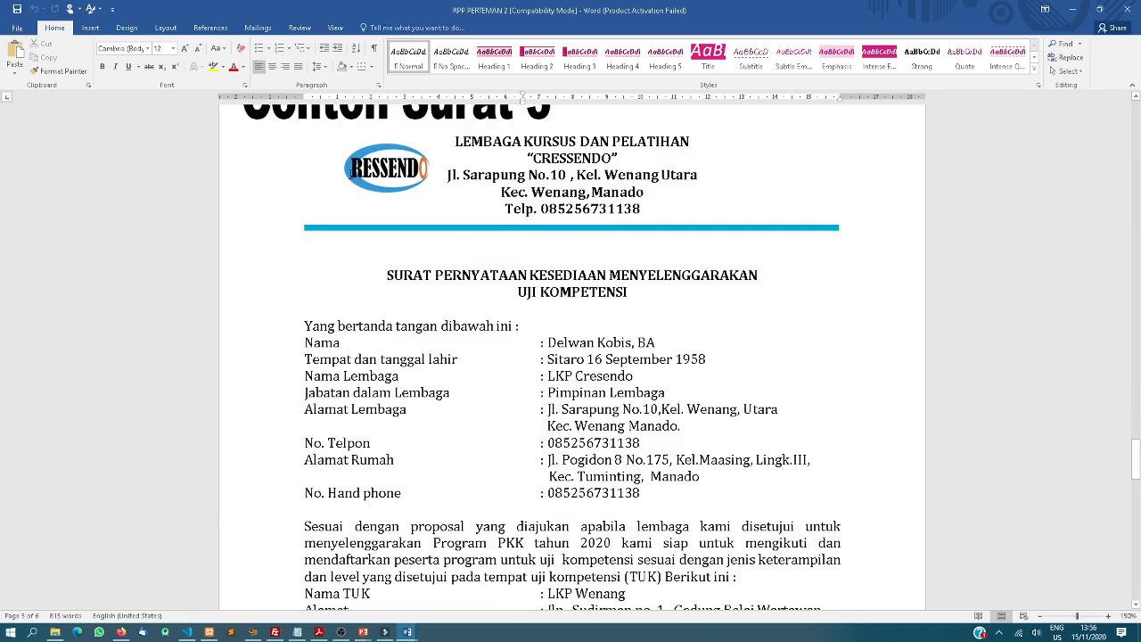
{"action": "scroll", "coordinate": [533, 525], "scroll_direction": "down", "scroll_amount": 15}
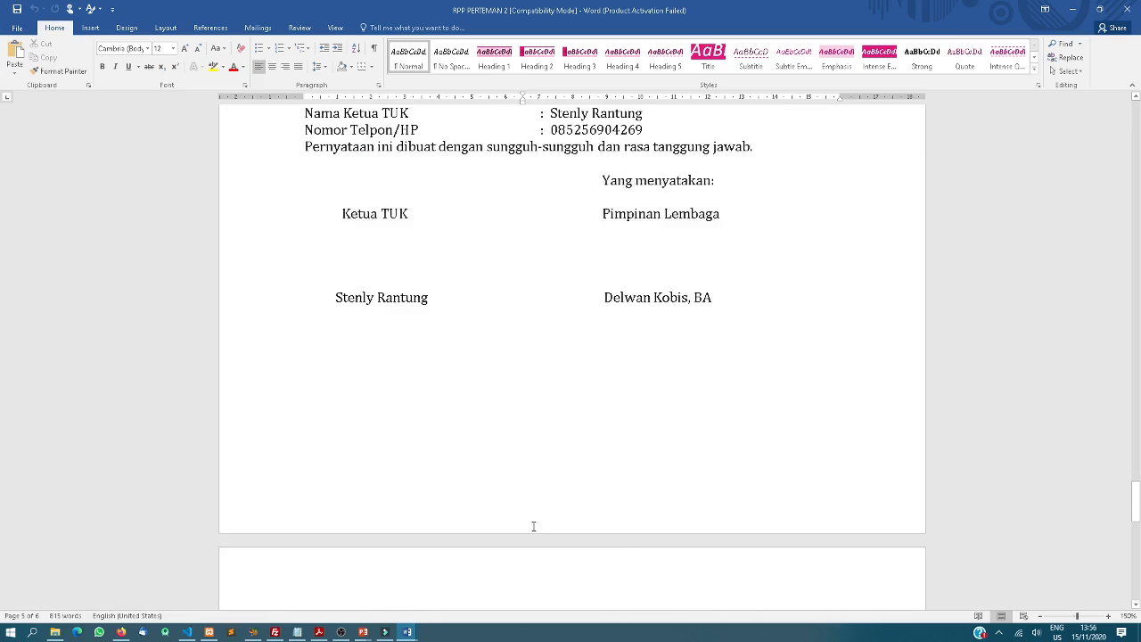
{"action": "scroll", "coordinate": [533, 526], "scroll_direction": "up", "scroll_amount": 10}
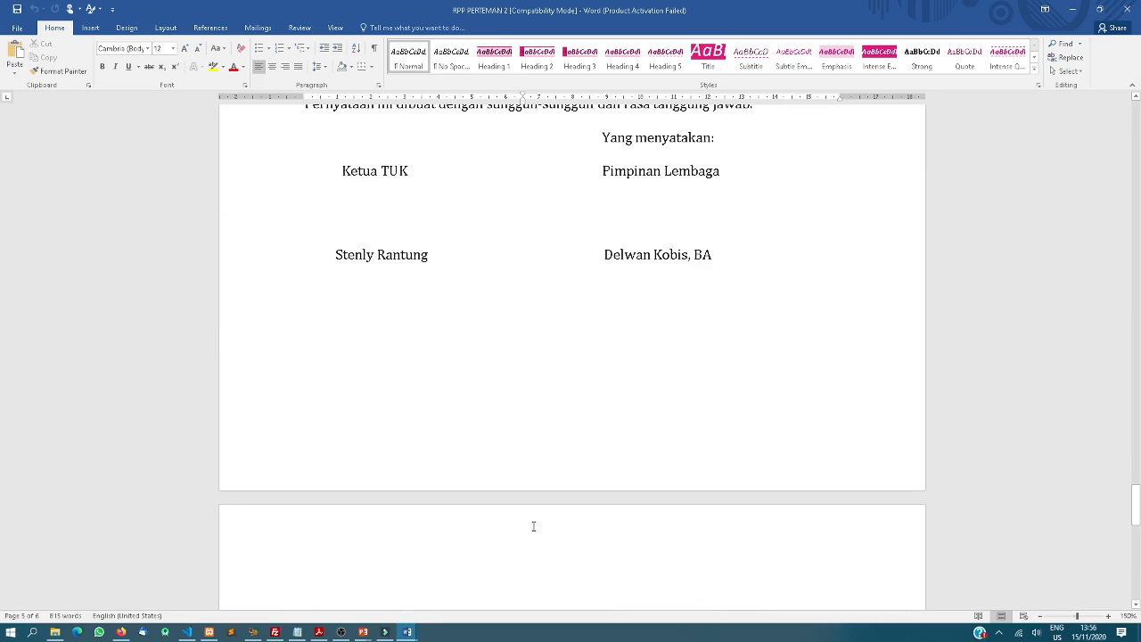
{"action": "scroll", "coordinate": [503, 399], "scroll_direction": "up", "scroll_amount": 13}
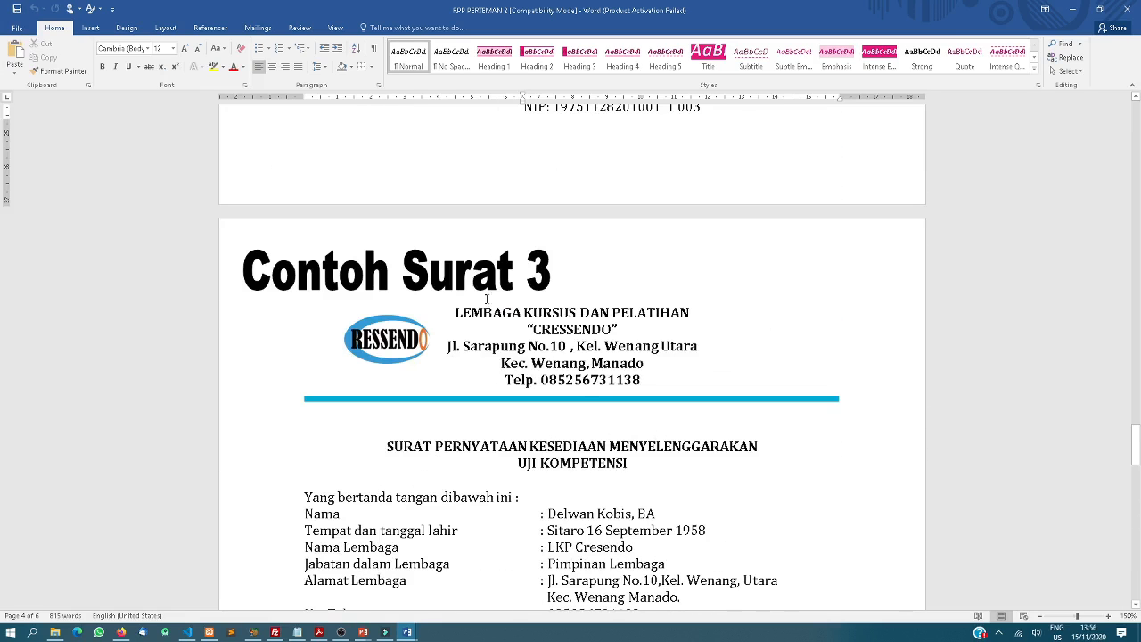
{"action": "left_click_drag", "start_coordinate": [457, 312], "coordinate": [754, 168]}
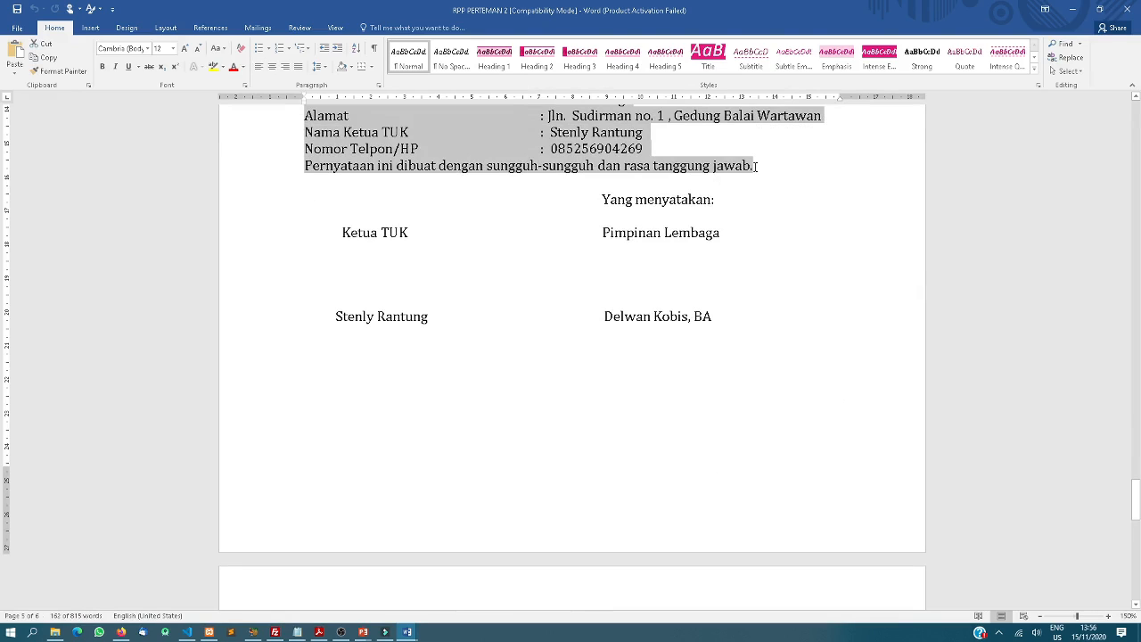
{"action": "left_click", "coordinate": [406, 632]}
In Document1, add a page break below the NIP line and paste the CRESSENDO letter
{"action": "left_click", "coordinate": [448, 597]}
{"action": "scroll", "coordinate": [486, 459], "scroll_direction": "up", "scroll_amount": 8}
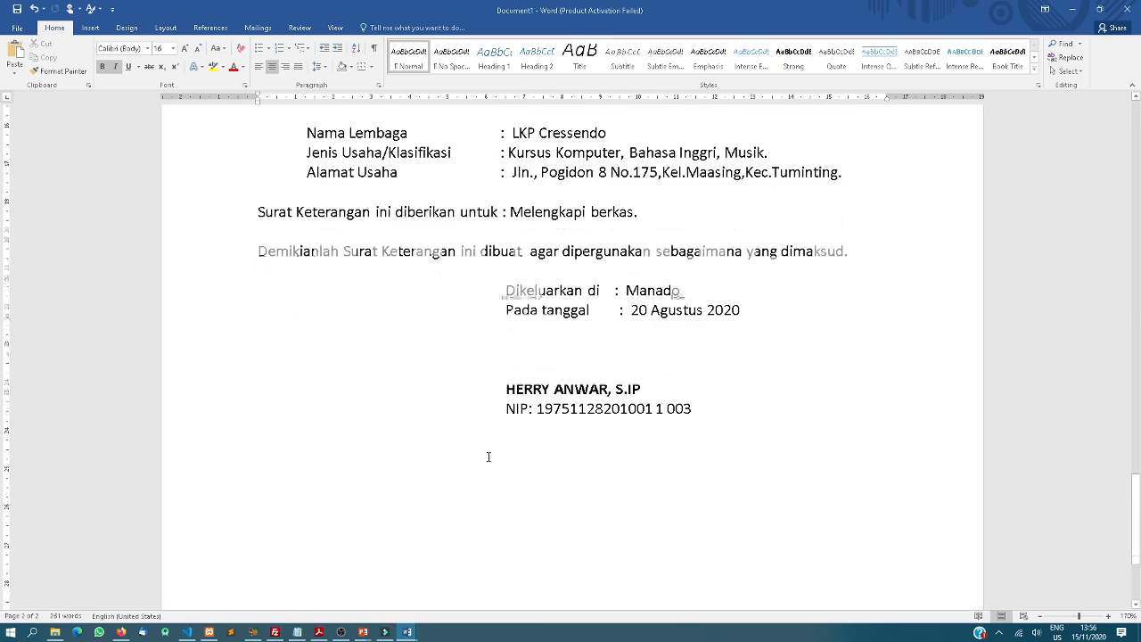
{"action": "scroll", "coordinate": [515, 446], "scroll_direction": "down", "scroll_amount": 8}
{"action": "left_click", "coordinate": [680, 306]}
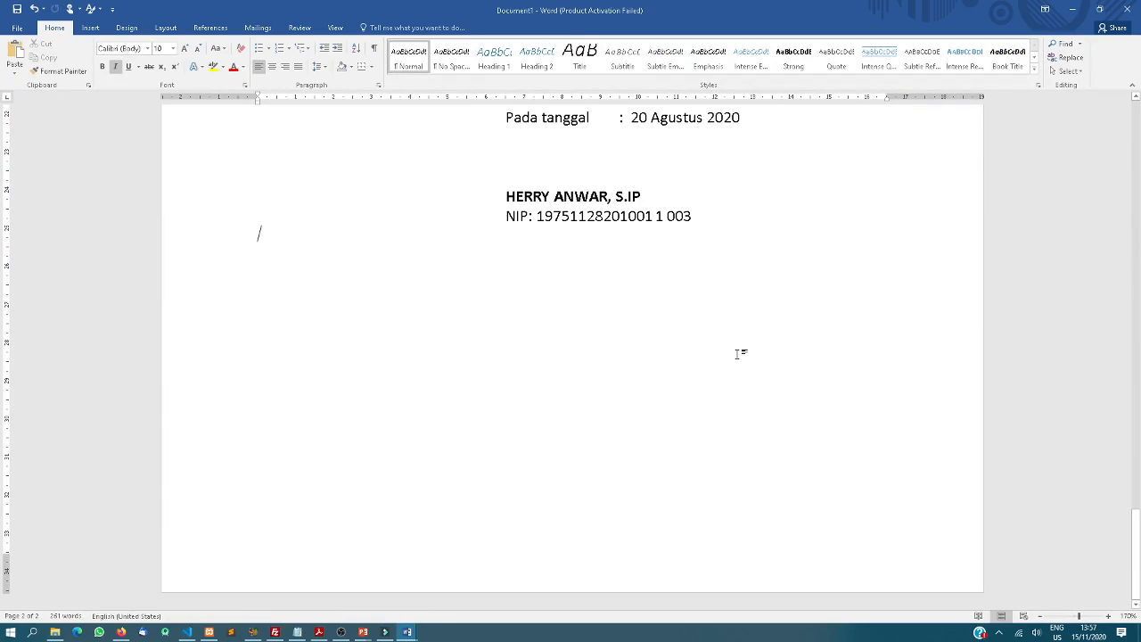
{"action": "key", "text": "ctrl+Return"}
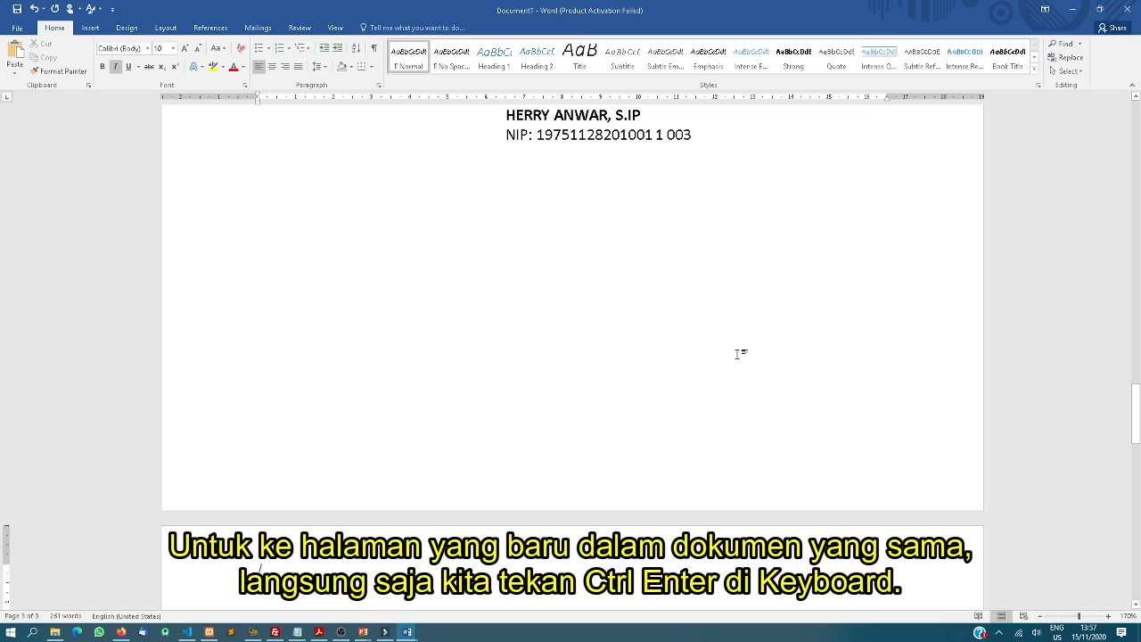
{"action": "scroll", "coordinate": [662, 434], "scroll_direction": "down", "scroll_amount": 3}
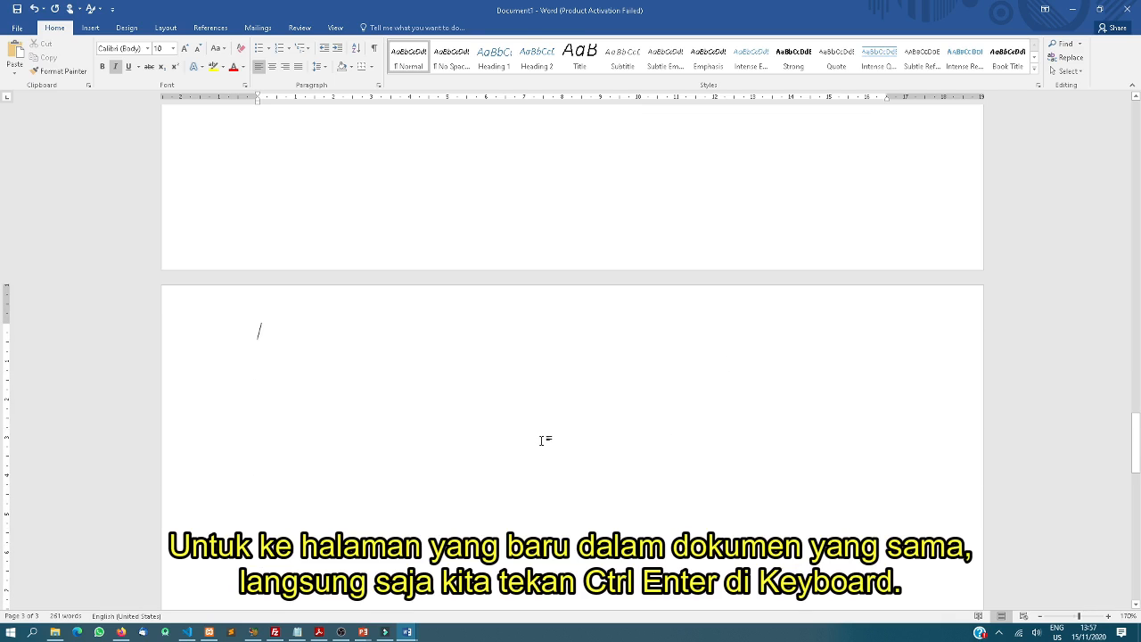
{"action": "key", "text": "ctrl+v"}
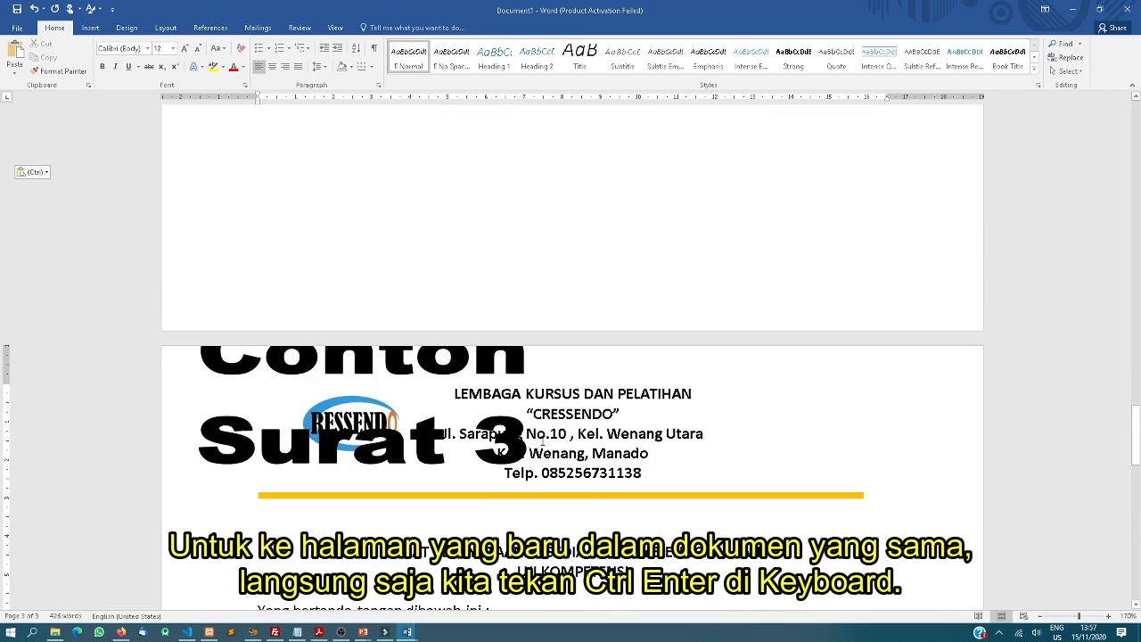
Delete the pasted letter's Contoh Surat 3 heading box
{"action": "left_click", "coordinate": [382, 355]}
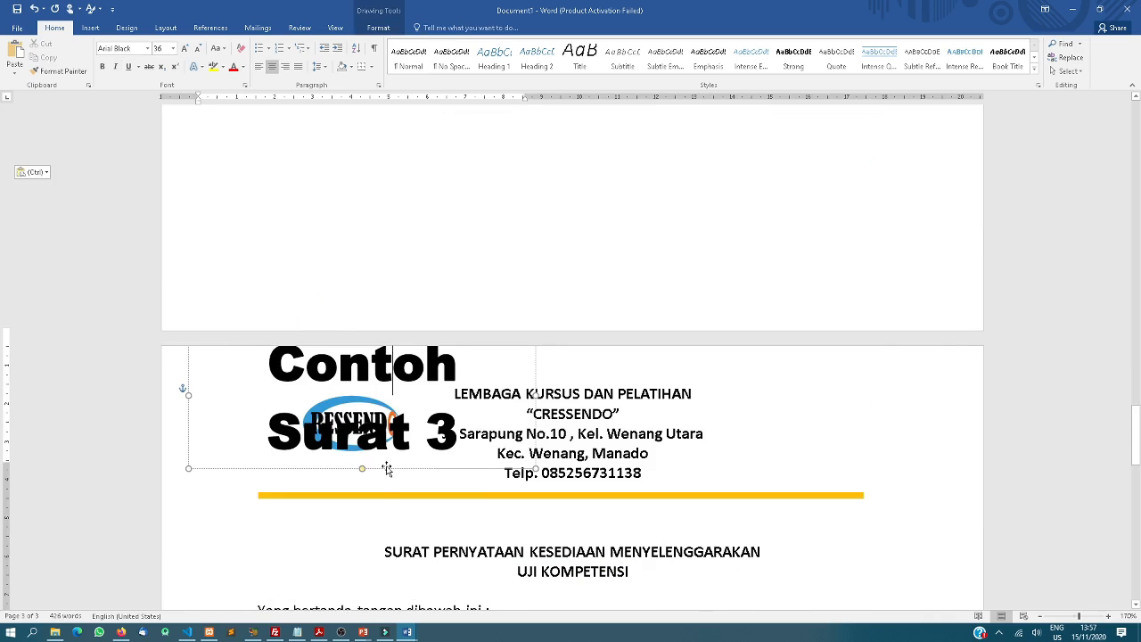
{"action": "left_click", "coordinate": [388, 469]}
{"action": "key", "text": "Delete"}
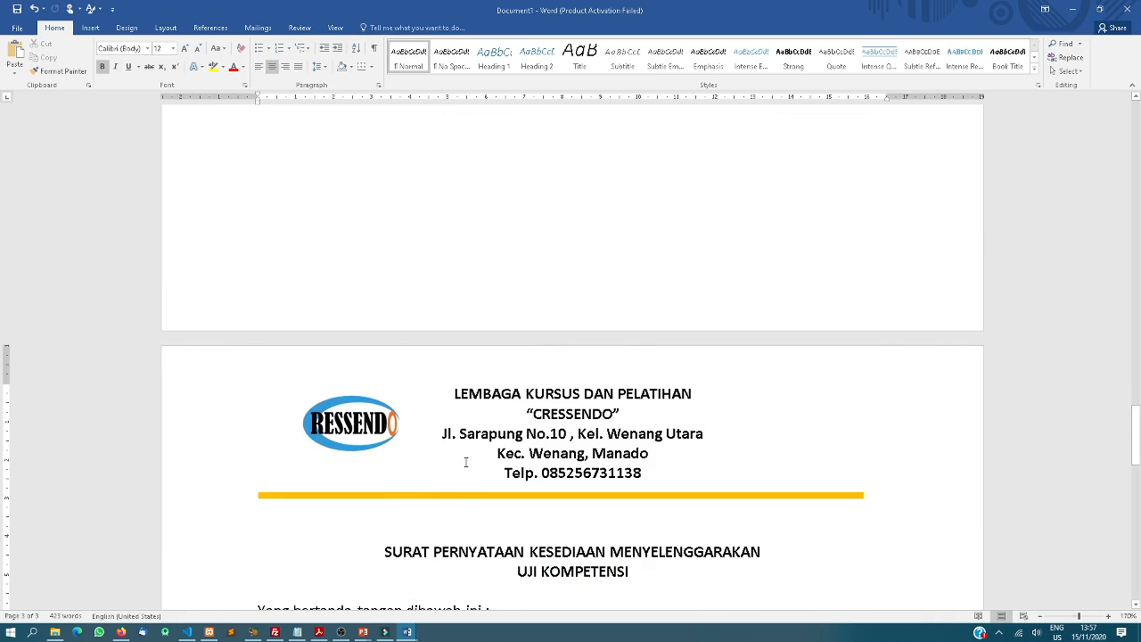
{"action": "scroll", "coordinate": [459, 462], "scroll_direction": "down", "scroll_amount": 2}
{"action": "scroll", "coordinate": [468, 463], "scroll_direction": "down", "scroll_amount": 2}
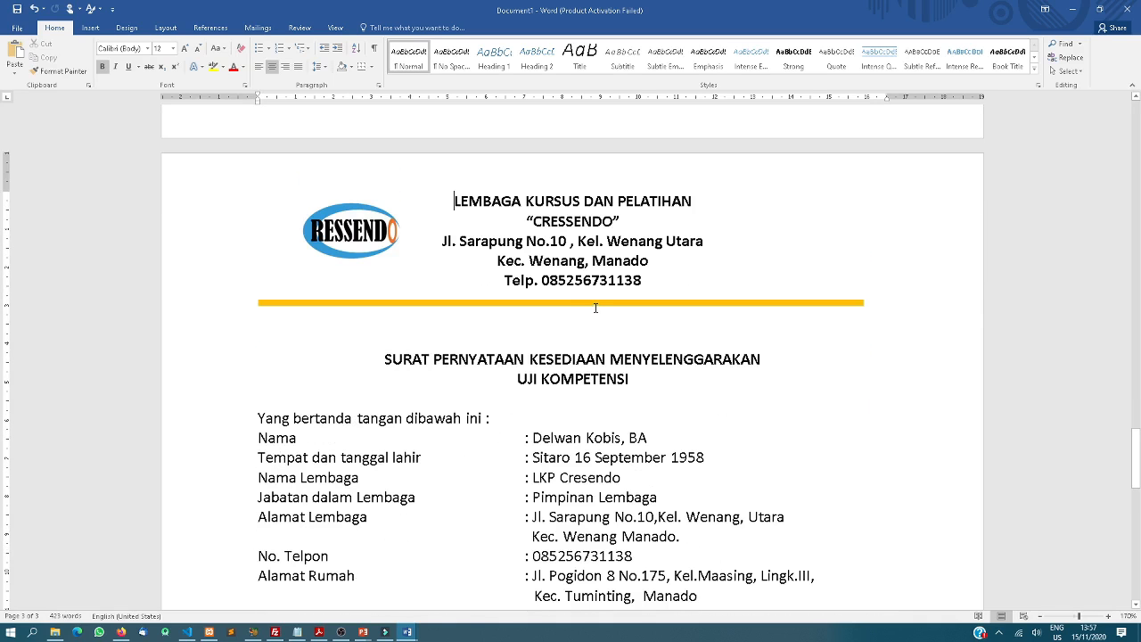
Restyle the yellow letterhead rule on page 3 as the thin orange Intense Line - Accent 2
{"action": "left_click", "coordinate": [594, 304]}
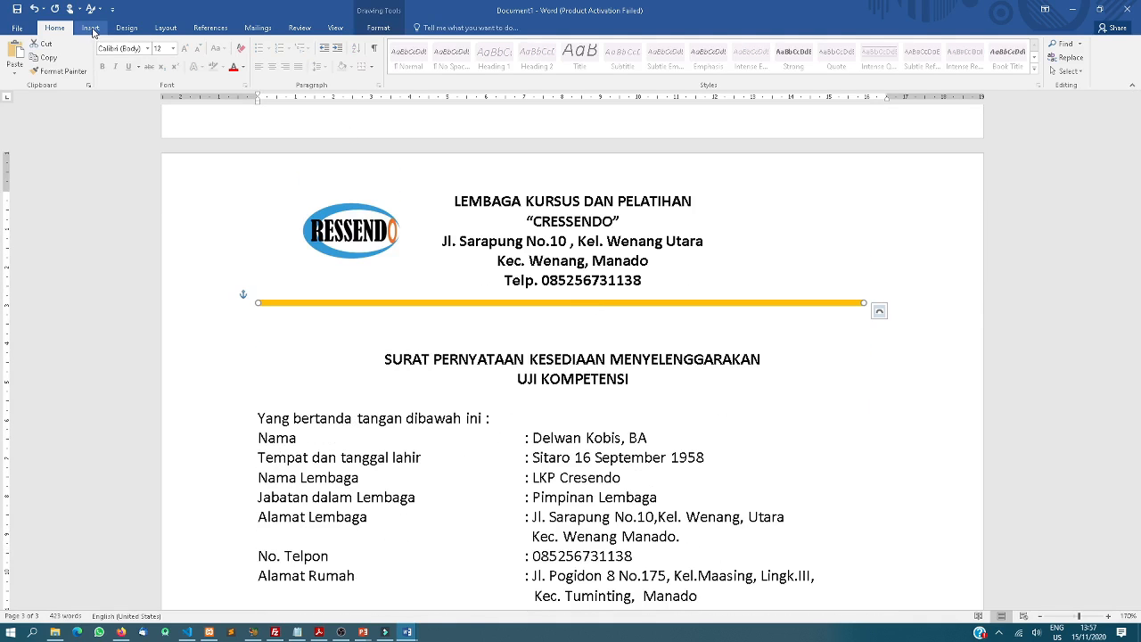
{"action": "left_click", "coordinate": [379, 28]}
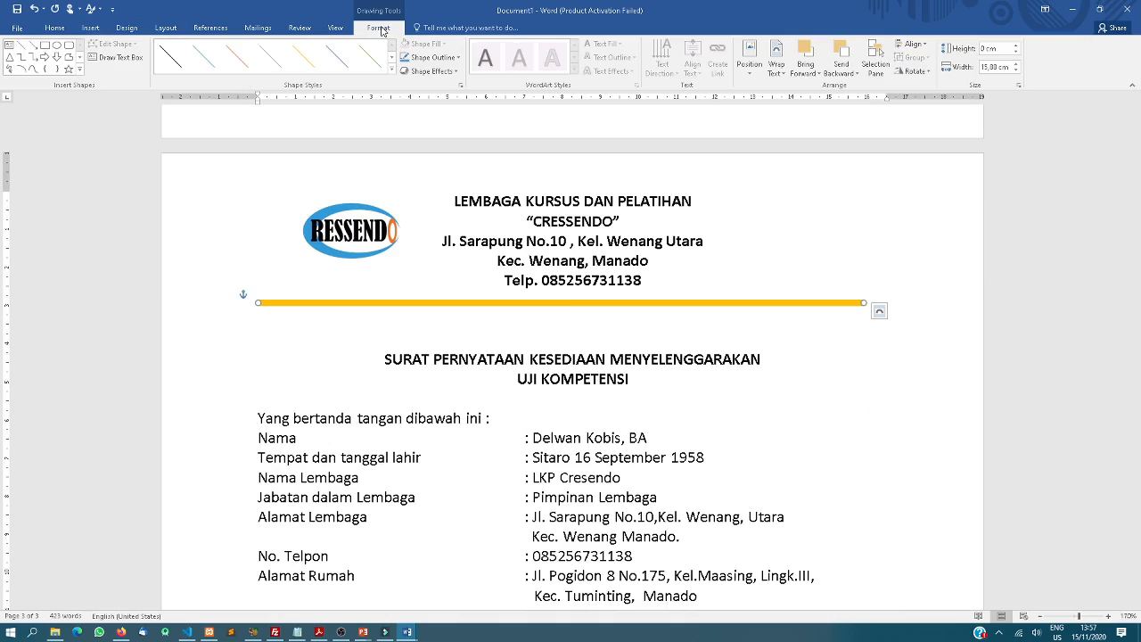
{"action": "left_click", "coordinate": [390, 70]}
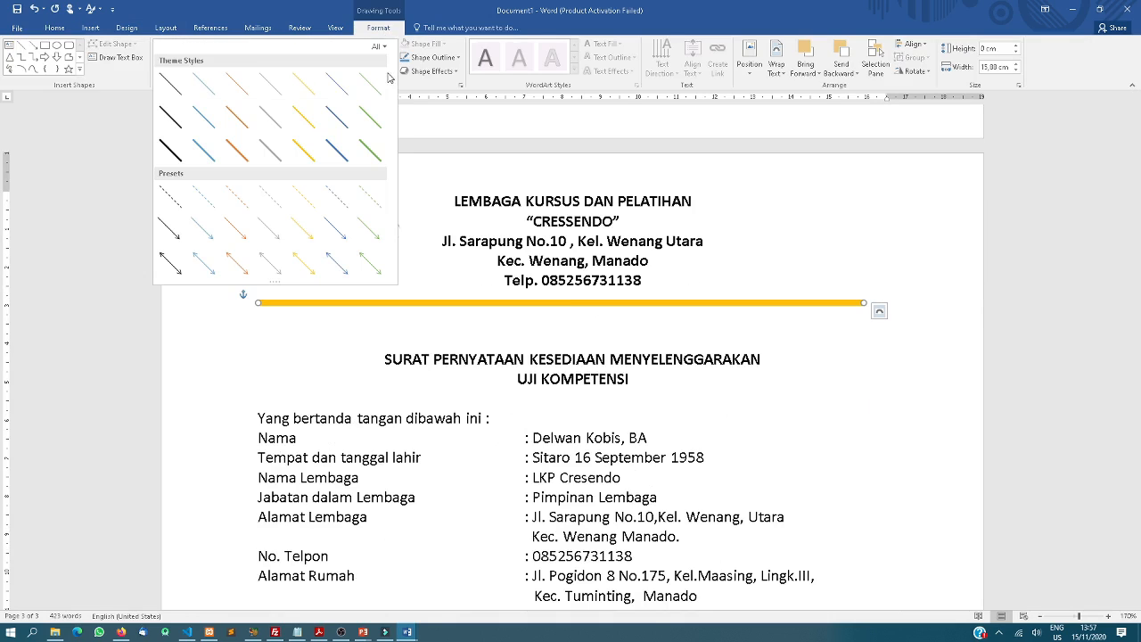
{"action": "left_click", "coordinate": [245, 155]}
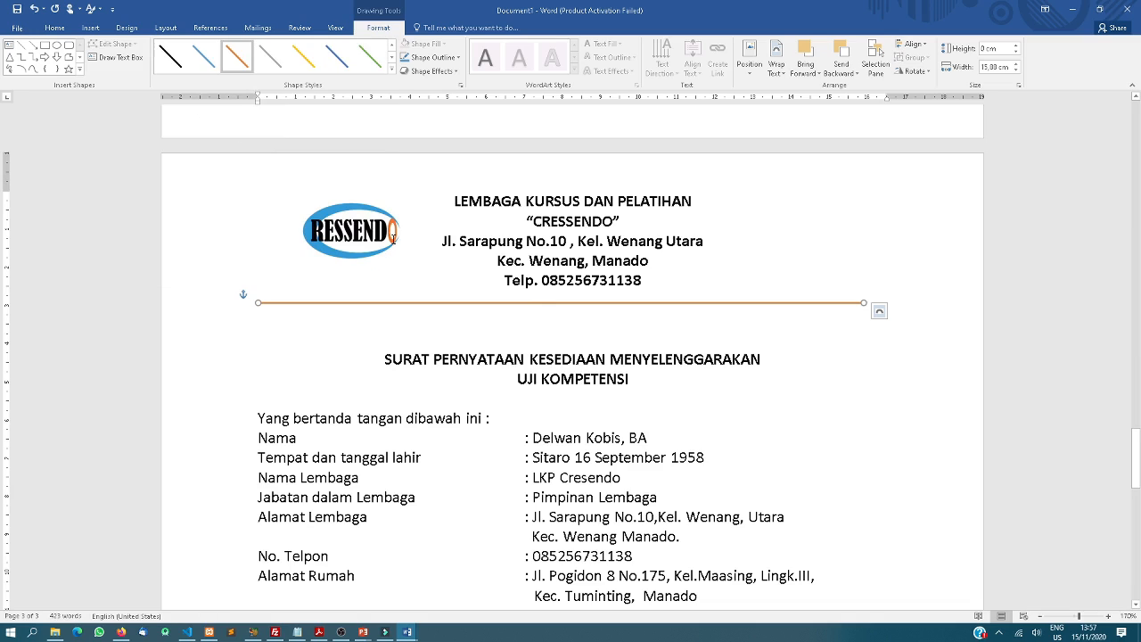
{"action": "left_click", "coordinate": [497, 324]}
{"action": "scroll", "coordinate": [499, 328], "scroll_direction": "down", "scroll_amount": 3}
{"action": "scroll", "coordinate": [476, 219], "scroll_direction": "up", "scroll_amount": 3}
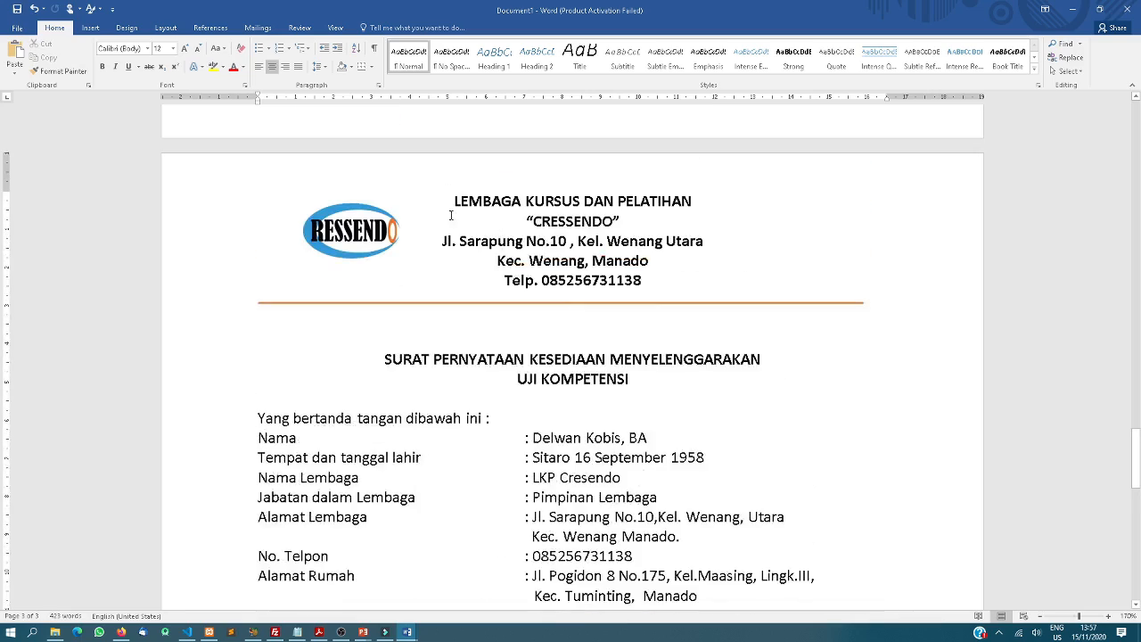
Insert a 2-column, 1-row table below the Cressendo letter's closing statement
{"action": "scroll", "coordinate": [370, 273], "scroll_direction": "up", "scroll_amount": 15}
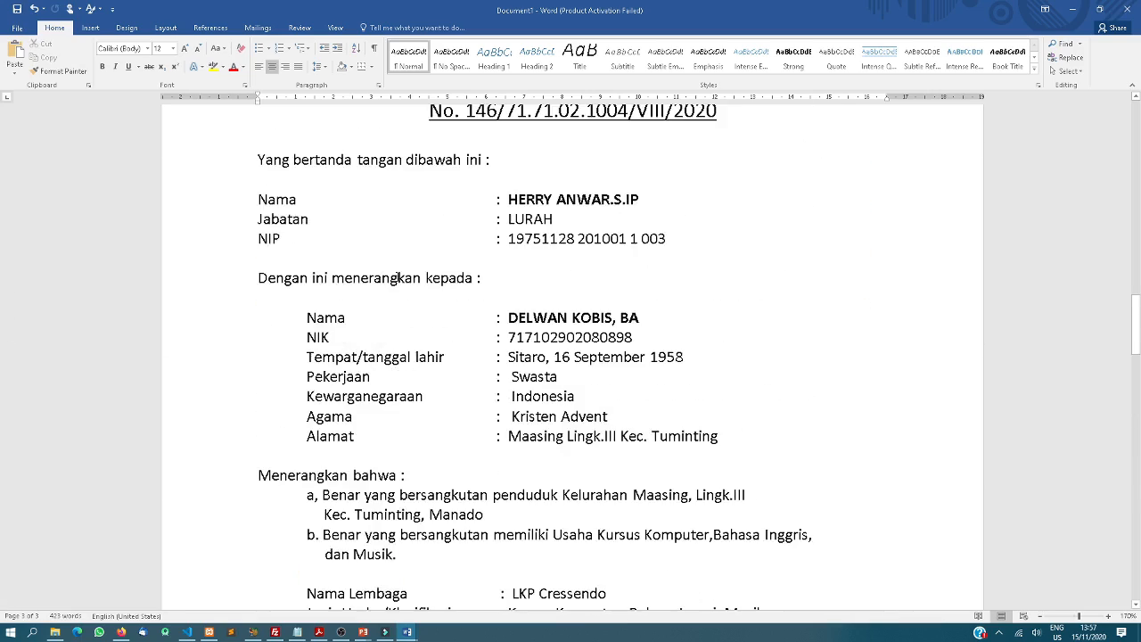
{"action": "scroll", "coordinate": [506, 297], "scroll_direction": "down", "scroll_amount": 20}
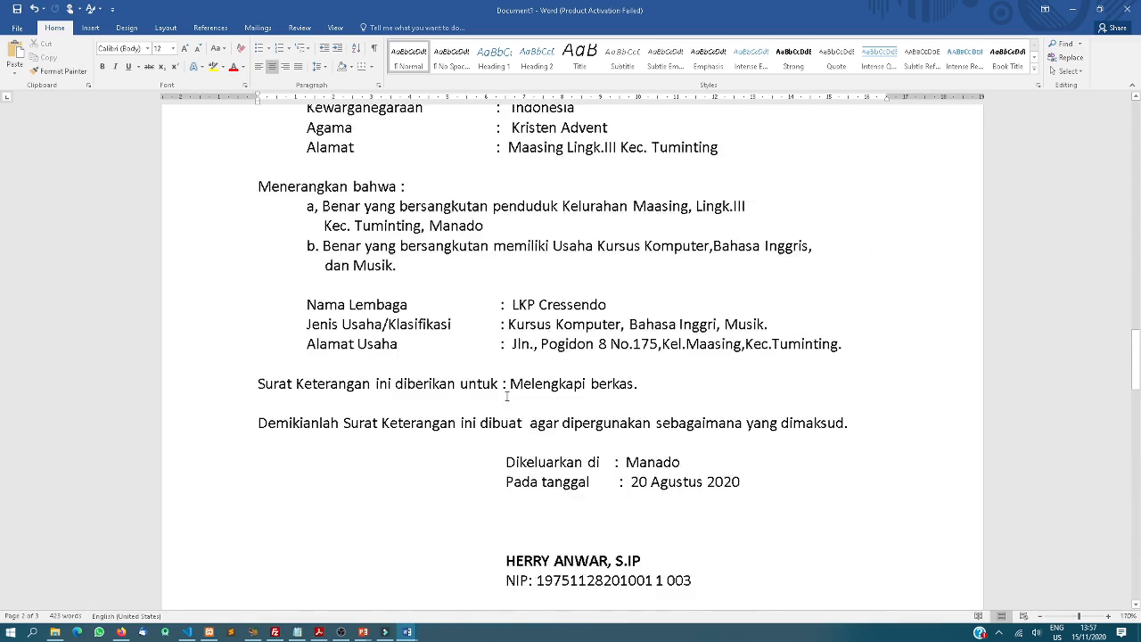
{"action": "scroll", "coordinate": [504, 407], "scroll_direction": "down", "scroll_amount": 5}
{"action": "scroll", "coordinate": [504, 409], "scroll_direction": "up", "scroll_amount": 2}
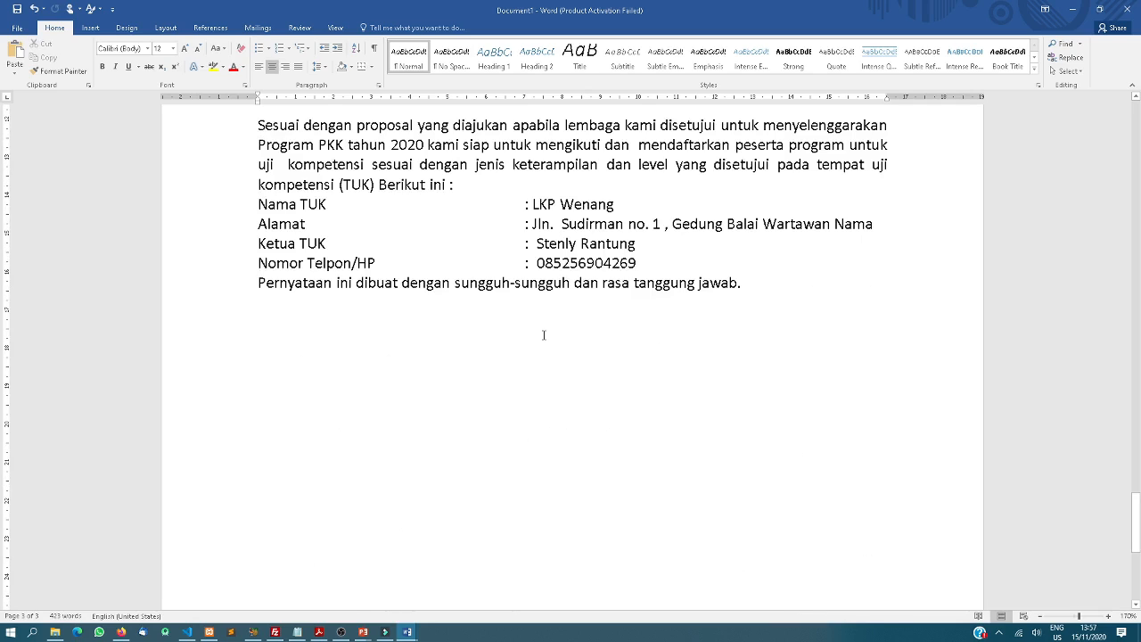
{"action": "left_click", "coordinate": [90, 27]}
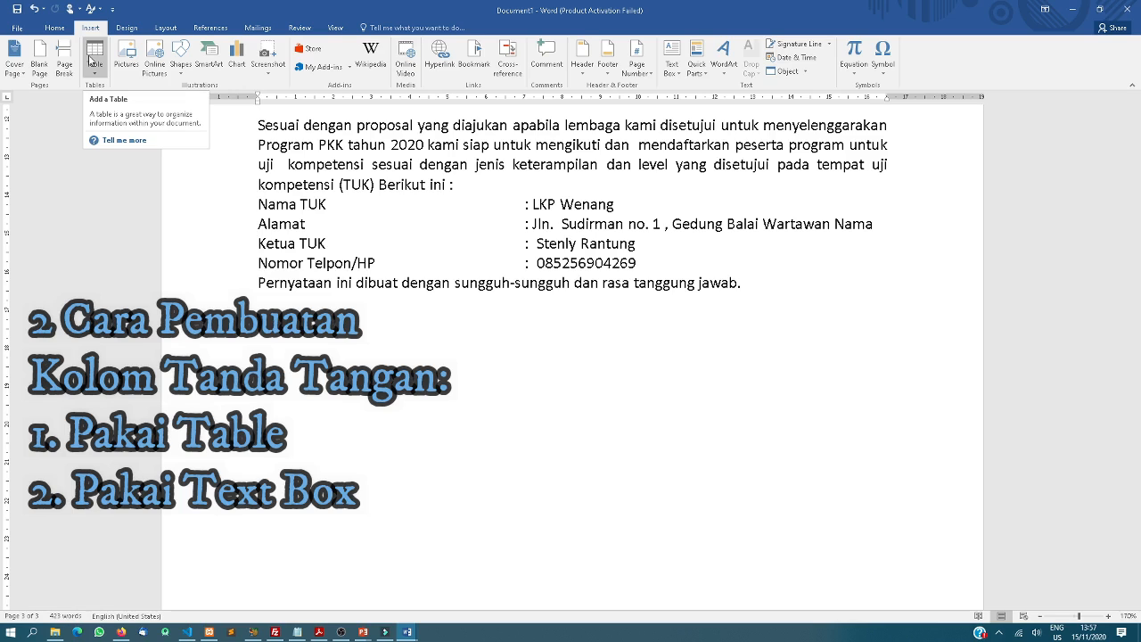
{"action": "left_click", "coordinate": [92, 62]}
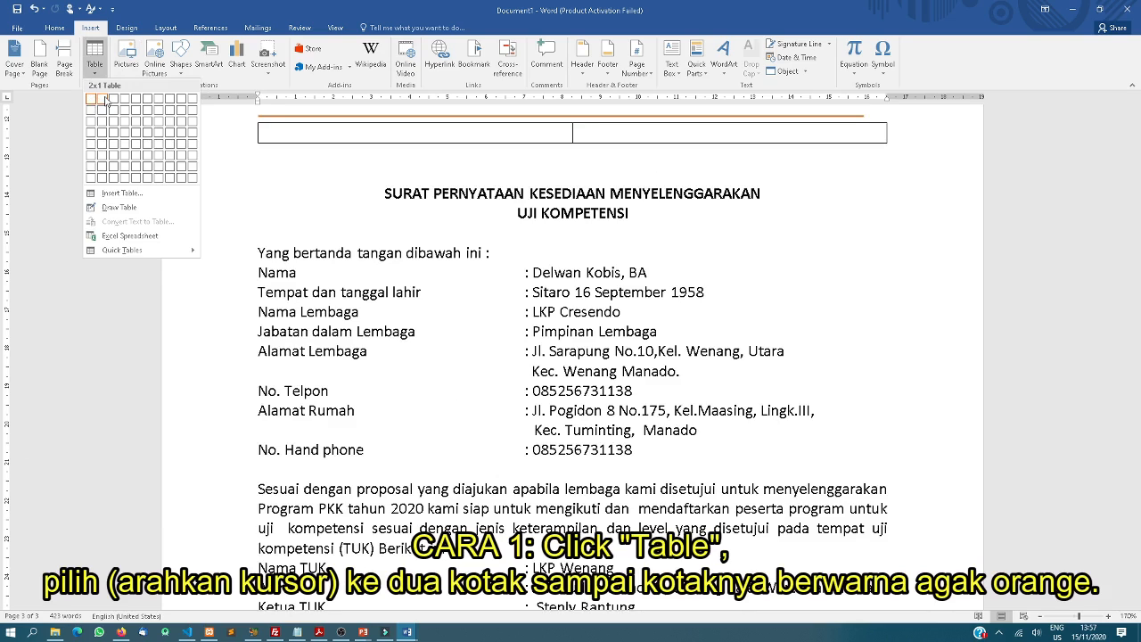
{"action": "left_click", "coordinate": [105, 99]}
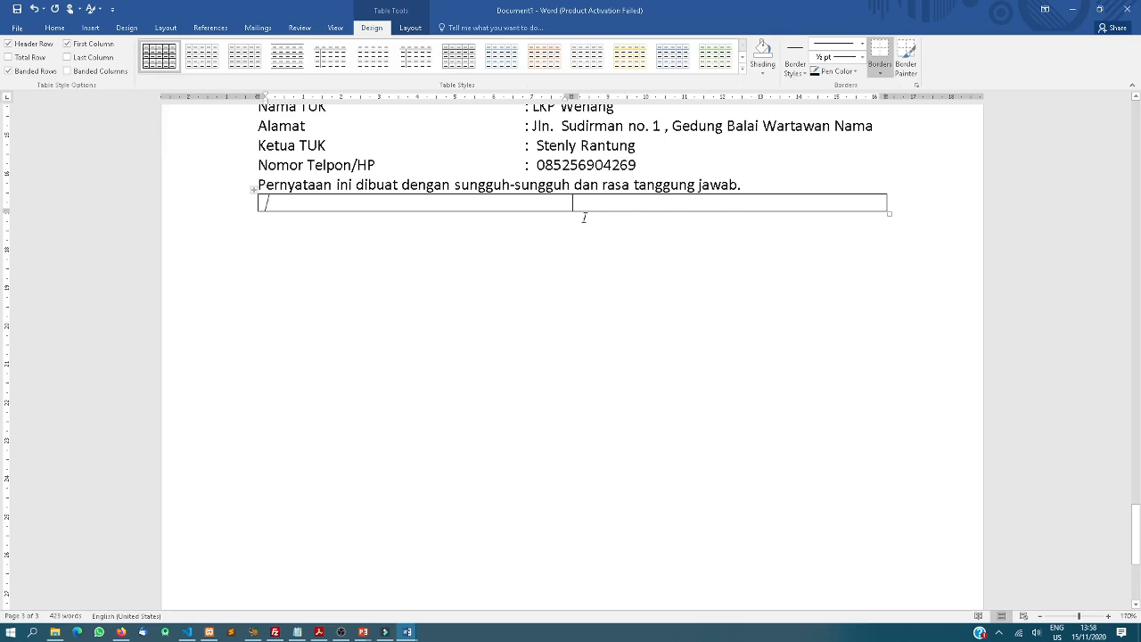
Add a blank line above the table and place the caret in its first cell
{"action": "left_click", "coordinate": [747, 185]}
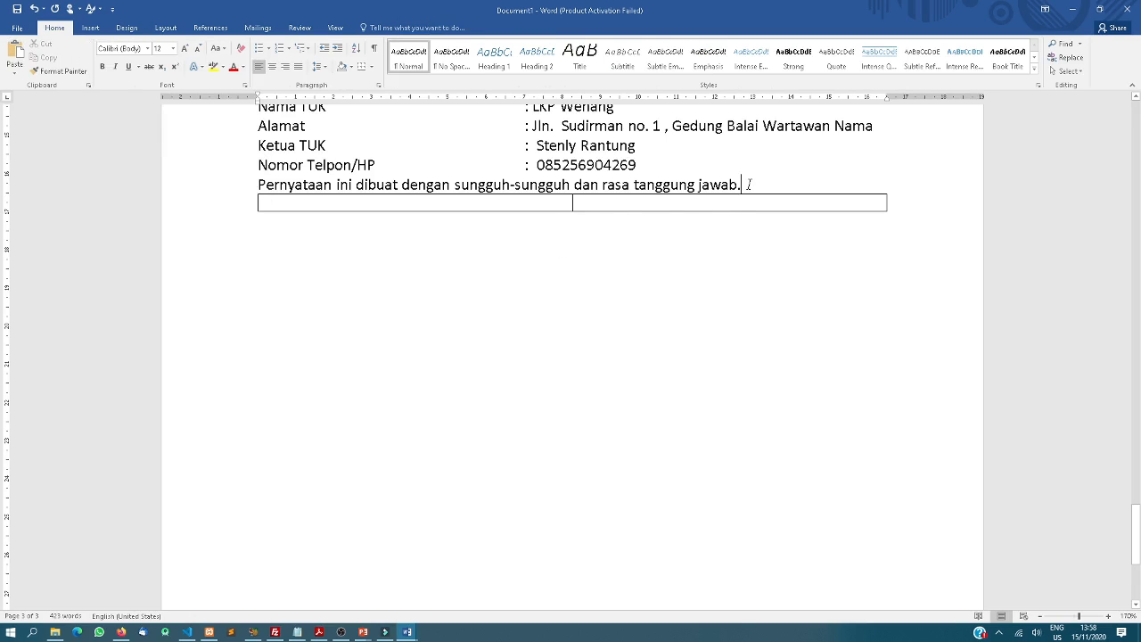
{"action": "key", "text": "Return"}
{"action": "key", "text": "Return"}
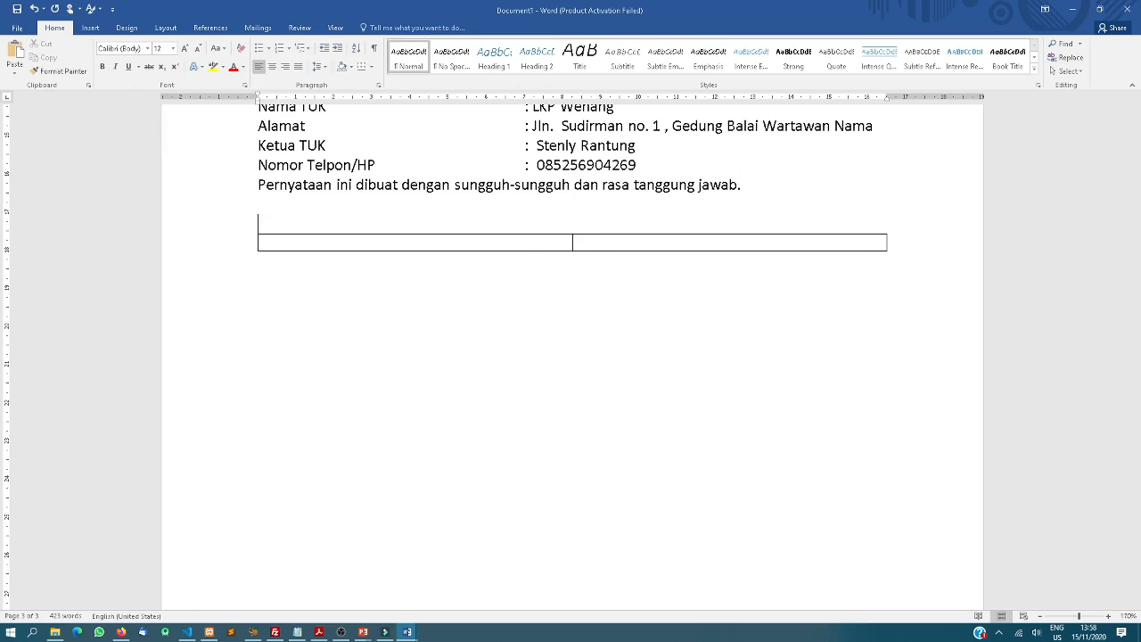
{"action": "left_click", "coordinate": [512, 245]}
{"action": "mouse_move", "coordinate": [407, 632]}
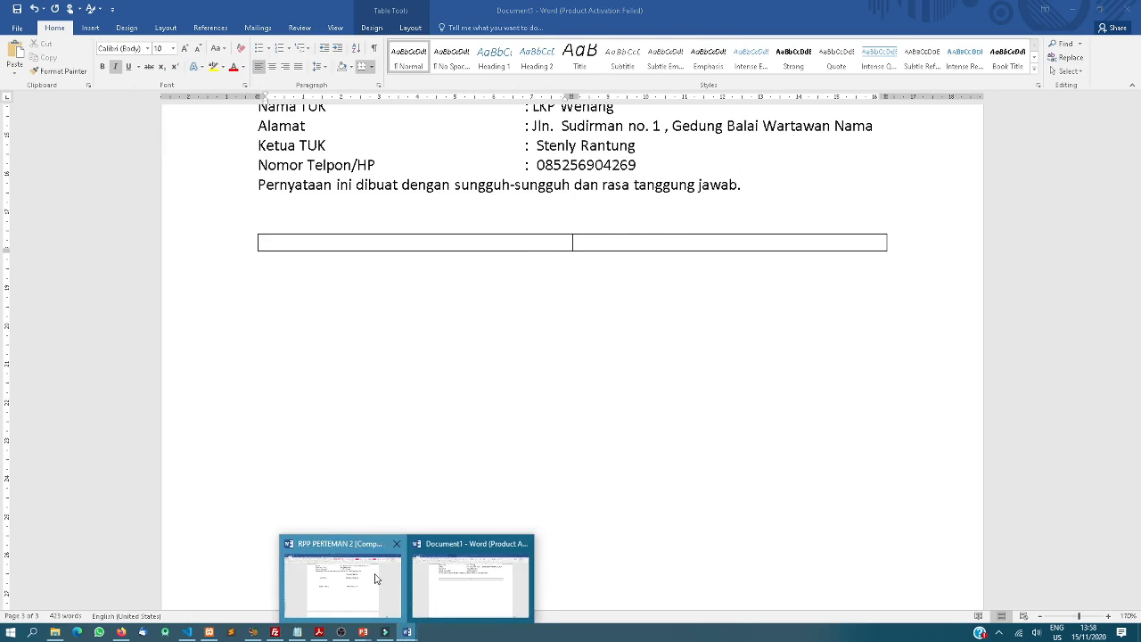
{"action": "left_click", "coordinate": [375, 580]}
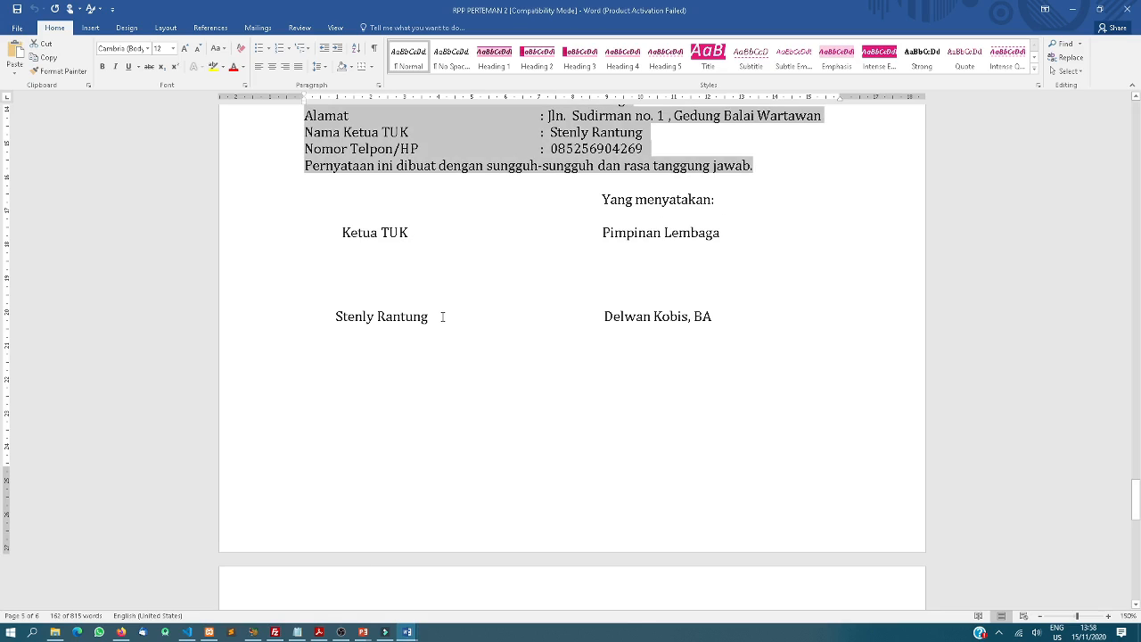
{"action": "left_click", "coordinate": [407, 632]}
{"action": "left_click", "coordinate": [373, 617]}
{"action": "left_click", "coordinate": [408, 632]}
{"action": "left_click", "coordinate": [471, 583]}
{"action": "left_click", "coordinate": [647, 246]}
Type 'Yang menyatakan' and 'Ketua TUK' in the two cells, each above its signer's name
{"action": "type", "text": "Yan"}
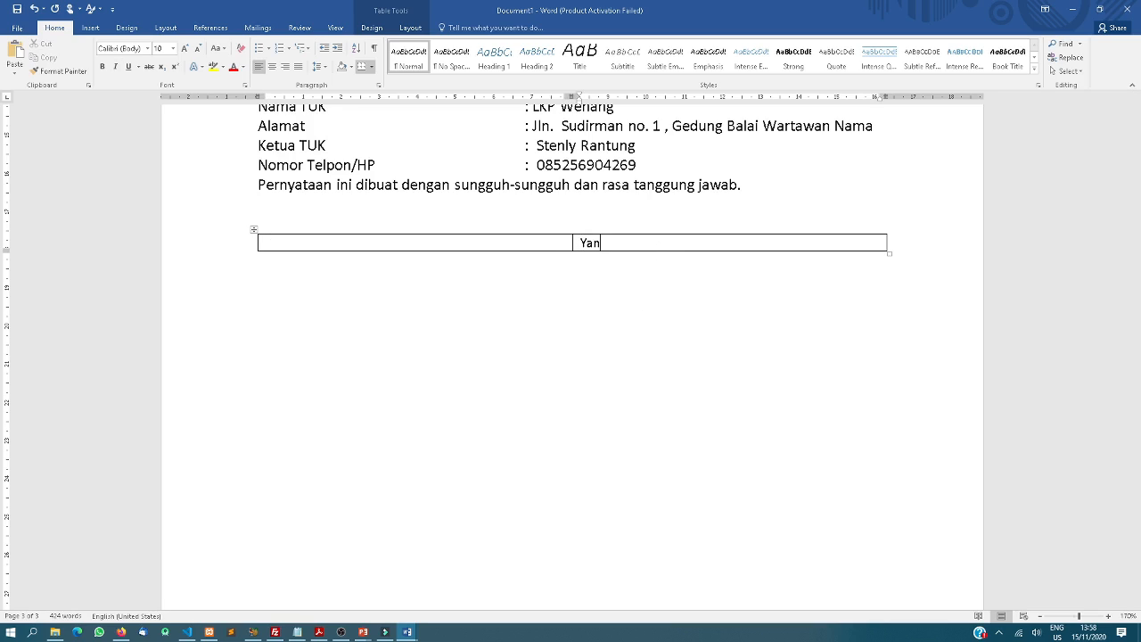
{"action": "type", "text": "g menyatakan"}
{"action": "key", "text": "Return"}
{"action": "key", "text": "Return"}
{"action": "key", "text": "Return"}
{"action": "key", "text": "Return"}
{"action": "key", "text": "Return"}
{"action": "key", "text": "Return"}
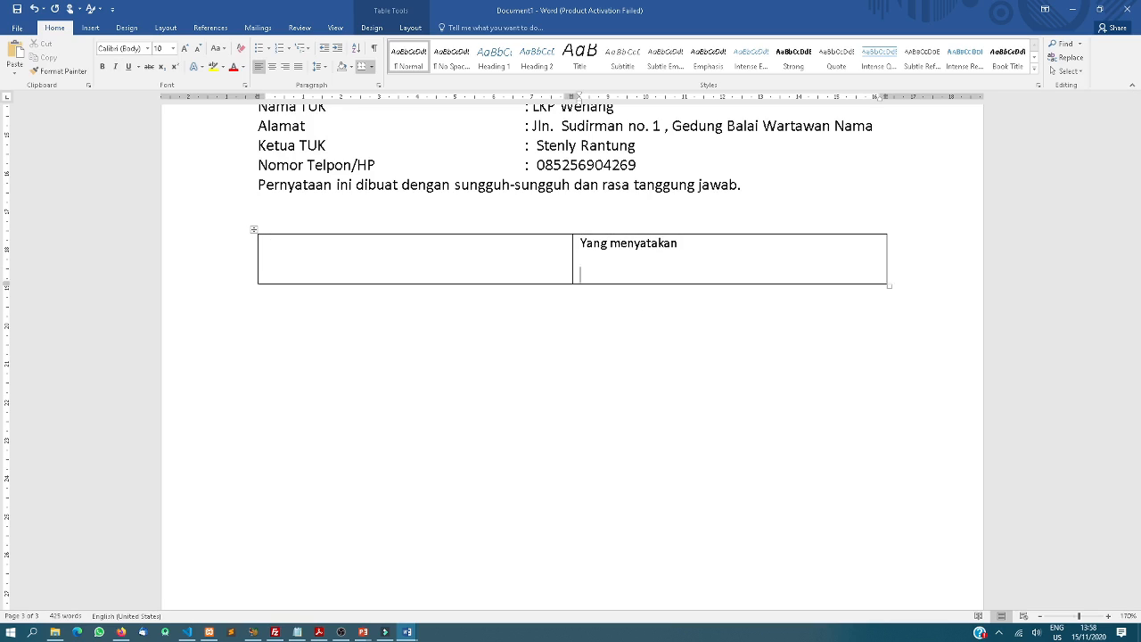
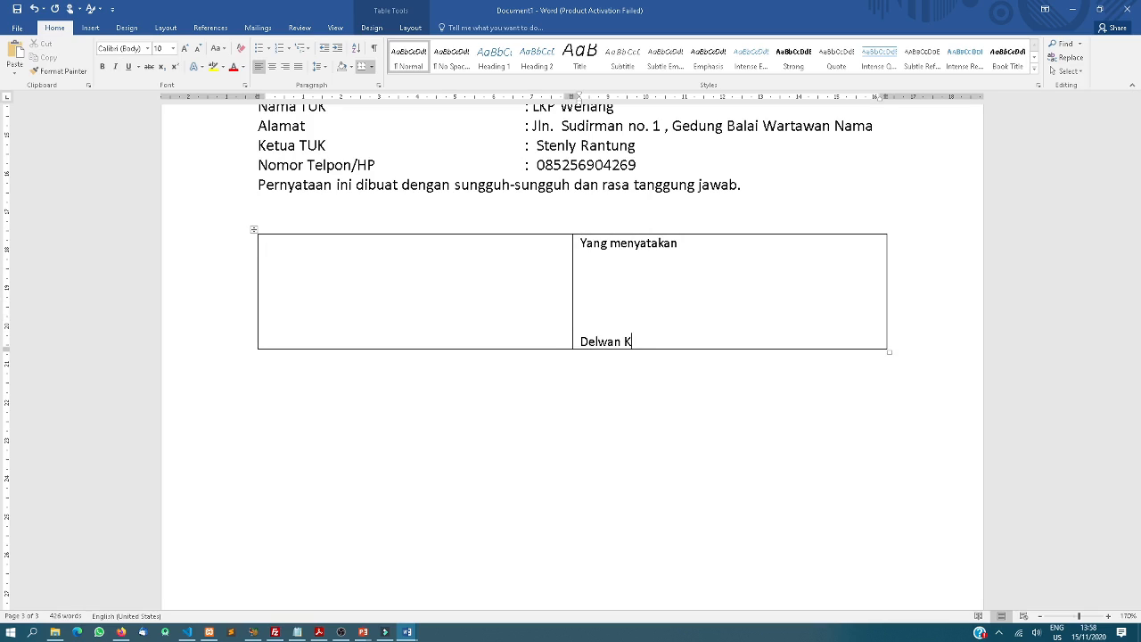
{"action": "left_click", "coordinate": [442, 256]}
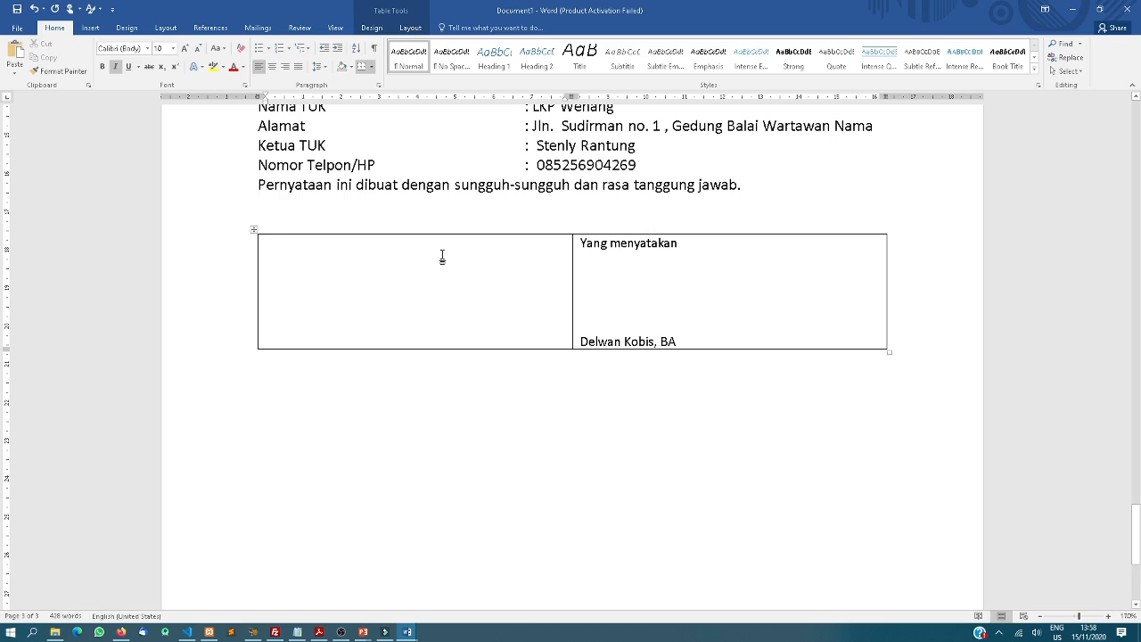
{"action": "type", "text": "Ketua TUK"}
{"action": "key", "text": "Return"}
{"action": "key", "text": "Return"}
{"action": "key", "text": "Return"}
{"action": "key", "text": "Return"}
{"action": "key", "text": "Return"}
{"action": "key", "text": "Return"}
{"action": "type", "text": "Ar"}
{"action": "key", "text": "BackSpace"}
{"action": "type", "text": "te"}
{"action": "key", "text": "BackSpace"}
{"action": "key", "text": "BackSpace"}
{"action": "key", "text": "BackSpace"}
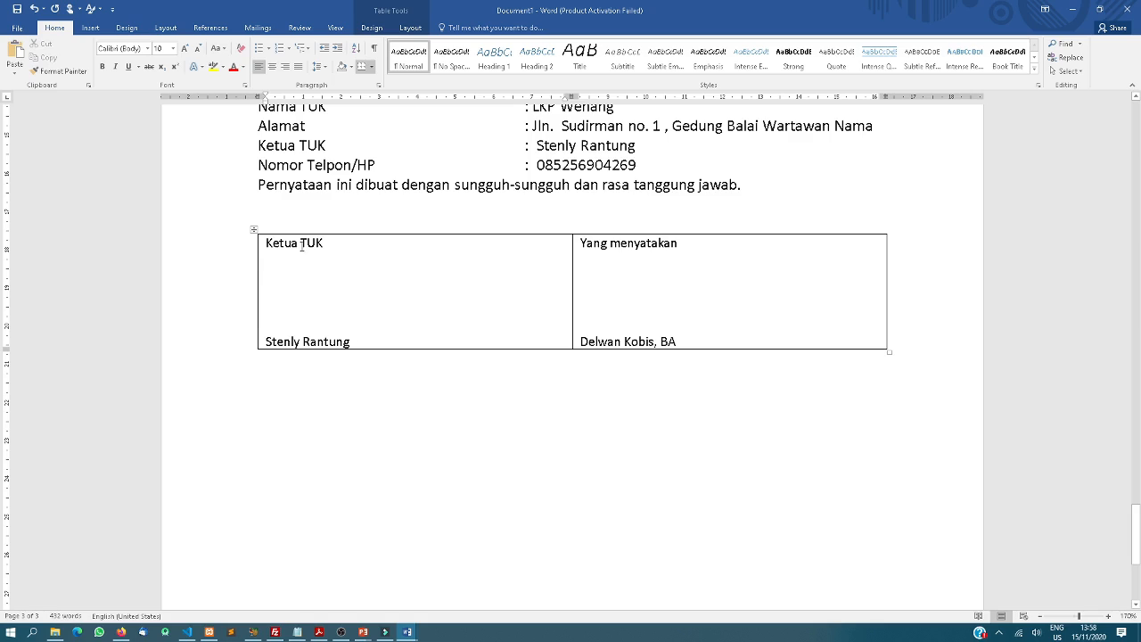
Centre the table's text and move Ketua TUK down one line
{"action": "left_click_drag", "start_coordinate": [267, 242], "coordinate": [683, 318]}
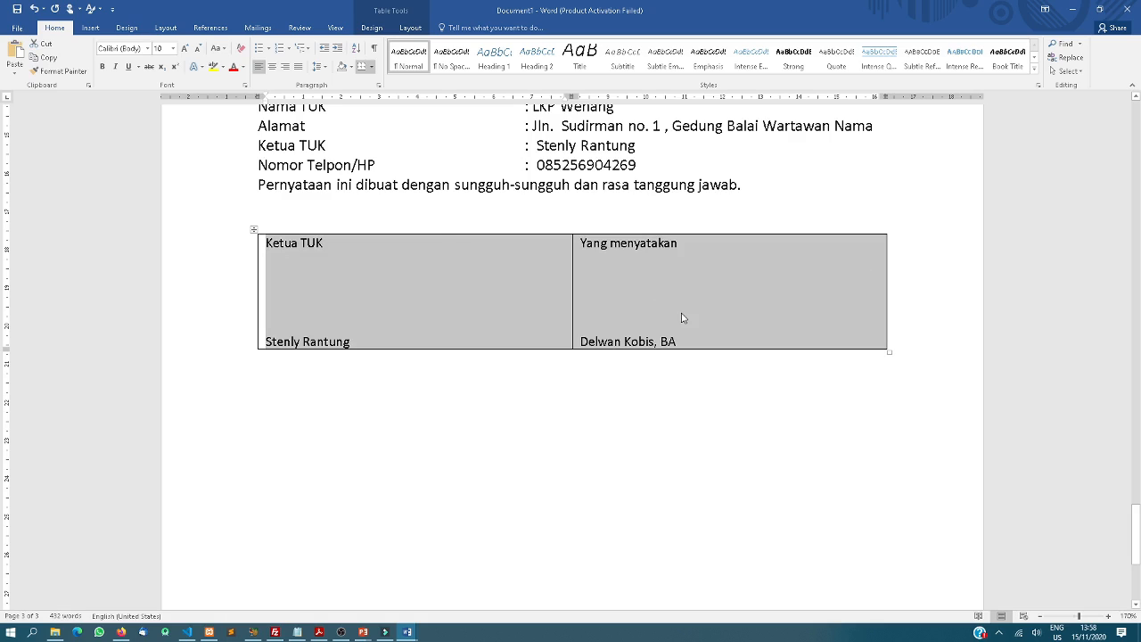
{"action": "key", "text": "ctrl+e"}
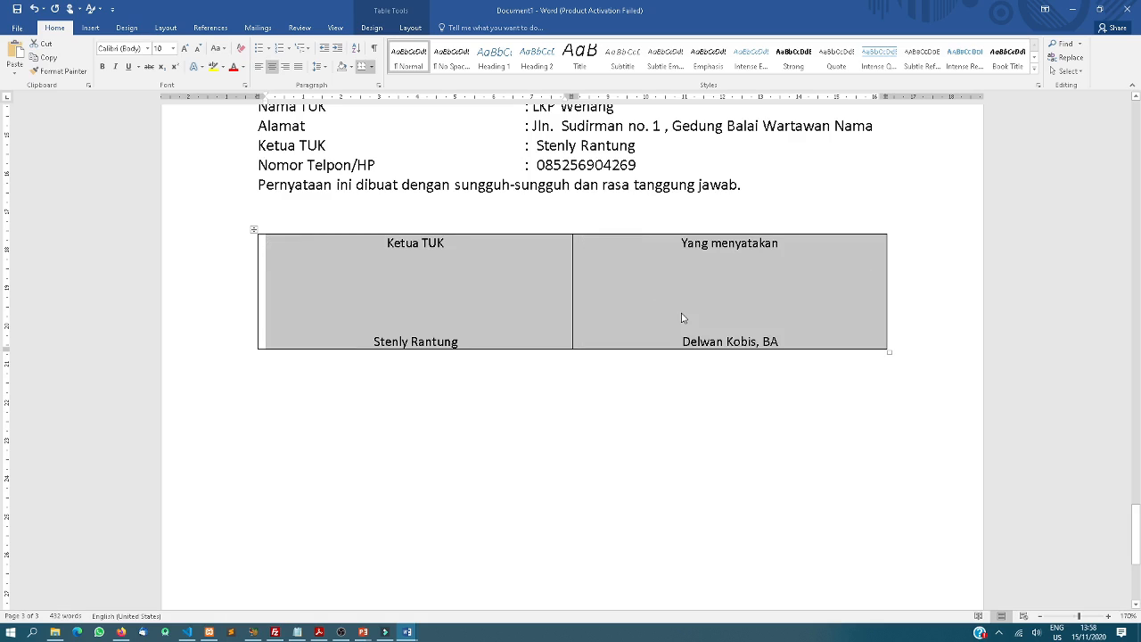
{"action": "left_click", "coordinate": [390, 240]}
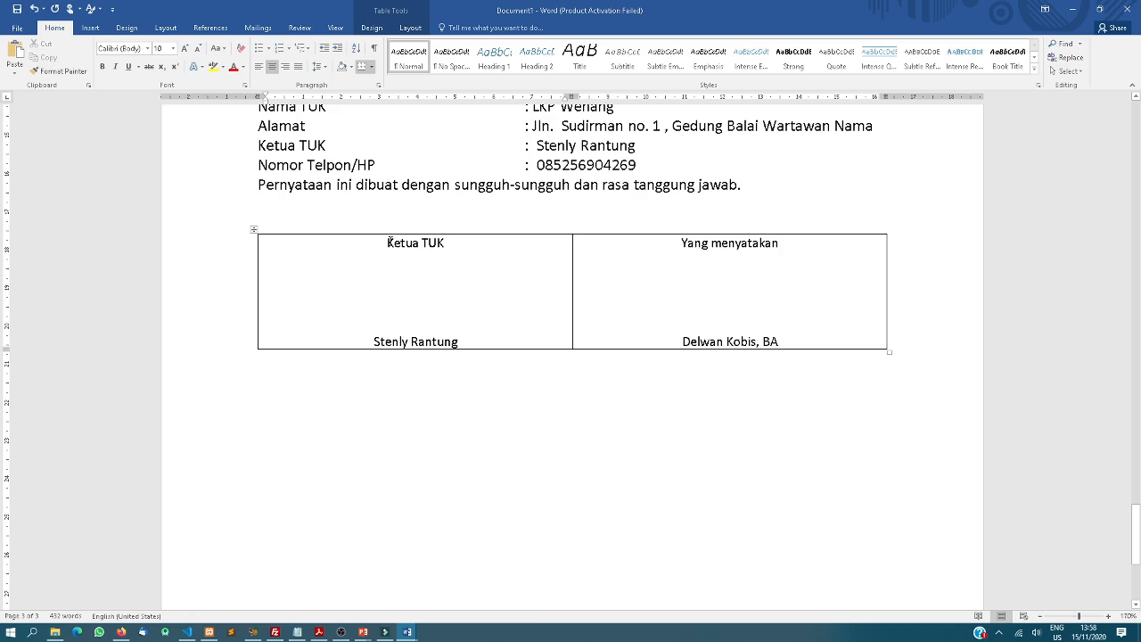
{"action": "key", "text": "Return"}
Change the right block to 'Yang menyatakan:' with 'Pimpinan Lembaga' on the next line
{"action": "left_click", "coordinate": [780, 250]}
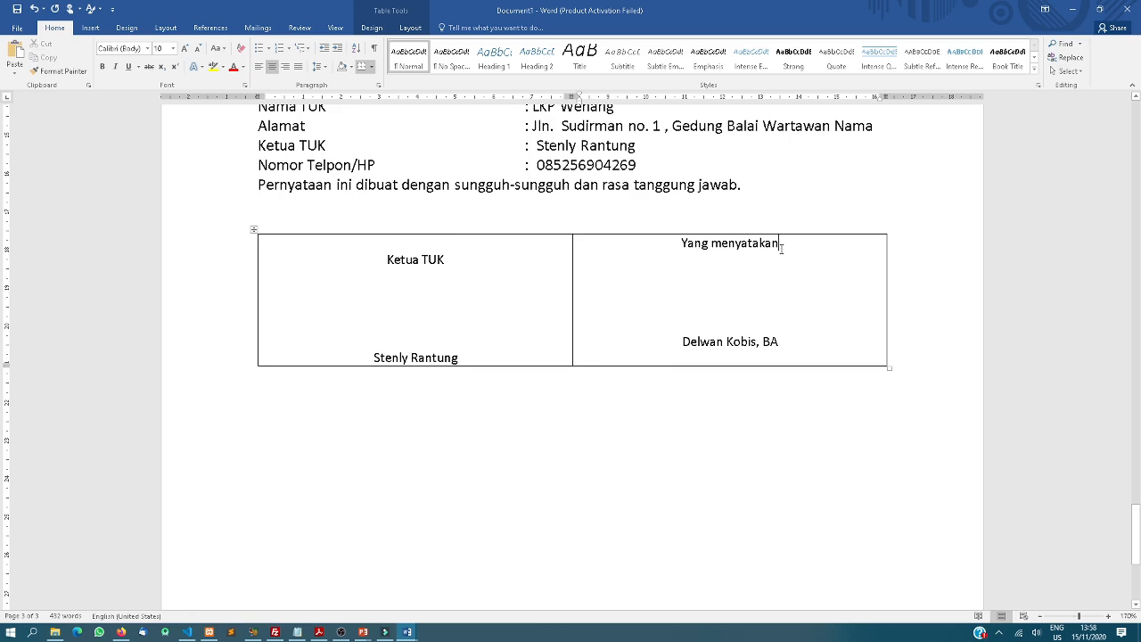
{"action": "type", "text": ":"}
{"action": "key", "text": "Return"}
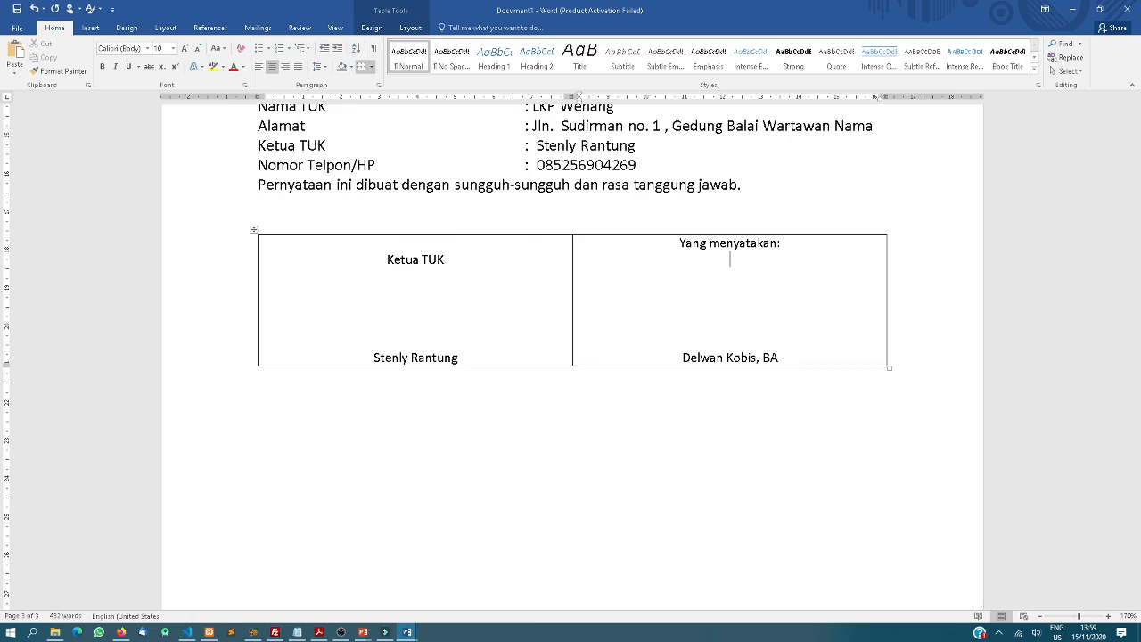
{"action": "type", "text": "Pimpinan Lembaga"}
{"action": "left_click", "coordinate": [607, 219]}
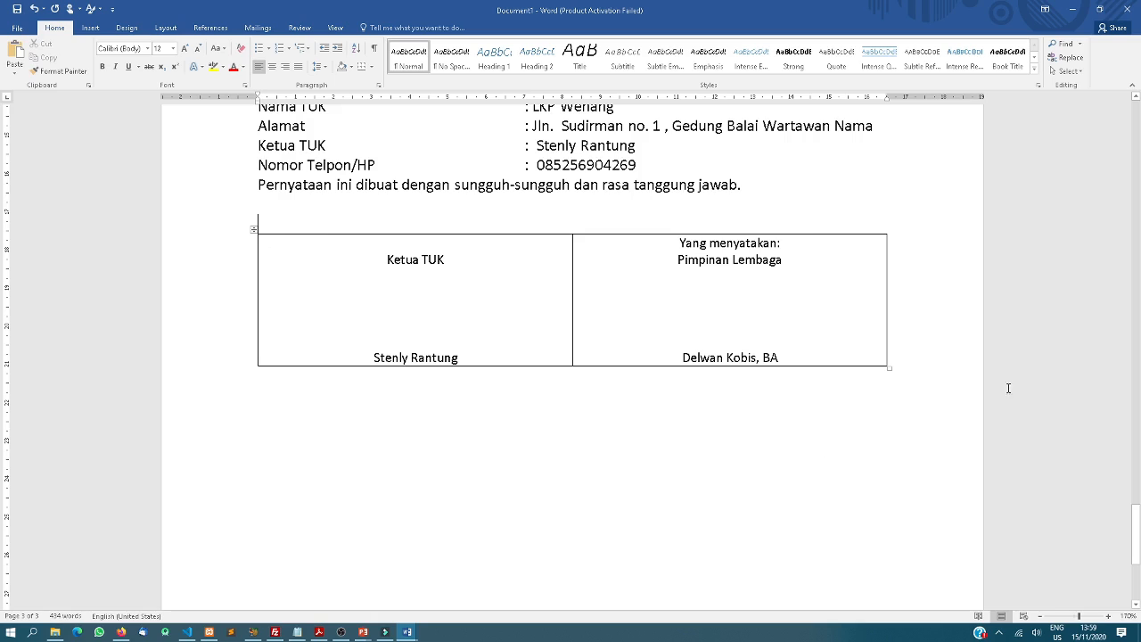
Apply No Border to both signature cells, then open the File Info page
{"action": "left_click_drag", "start_coordinate": [415, 255], "coordinate": [624, 303]}
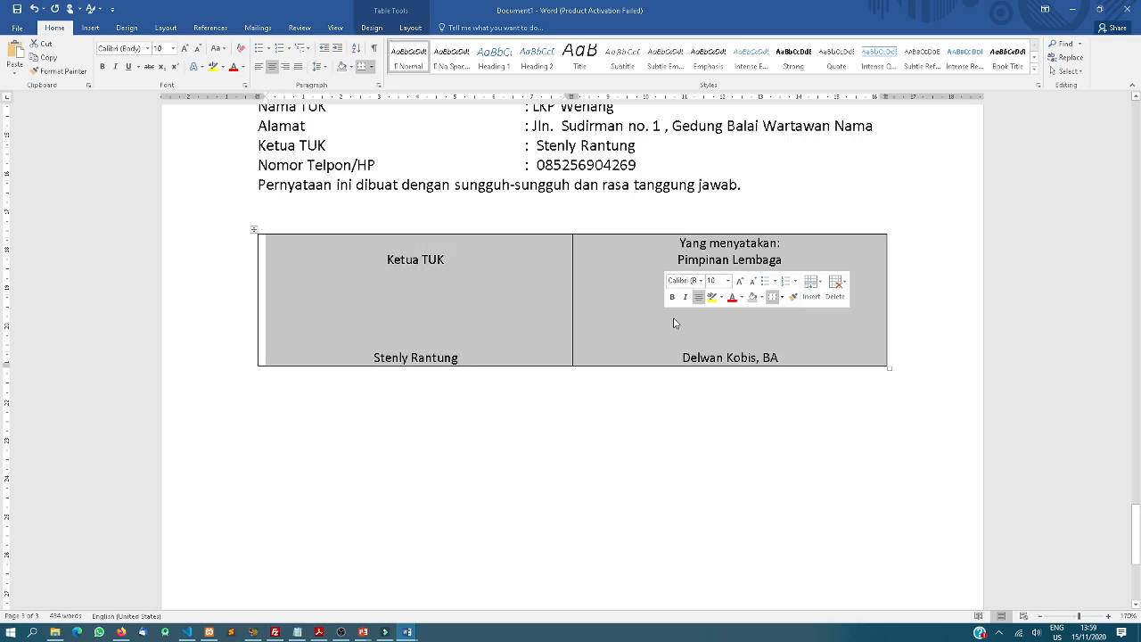
{"action": "left_click", "coordinate": [410, 28]}
{"action": "left_click", "coordinate": [52, 29]}
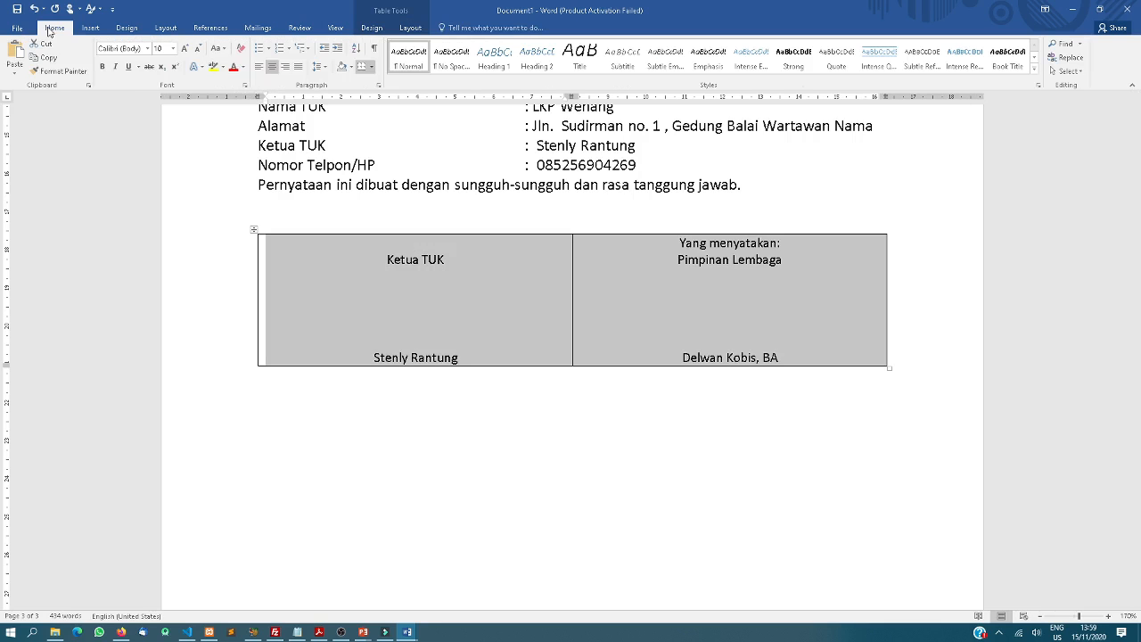
{"action": "left_click", "coordinate": [19, 27]}
{"action": "left_click", "coordinate": [39, 29]}
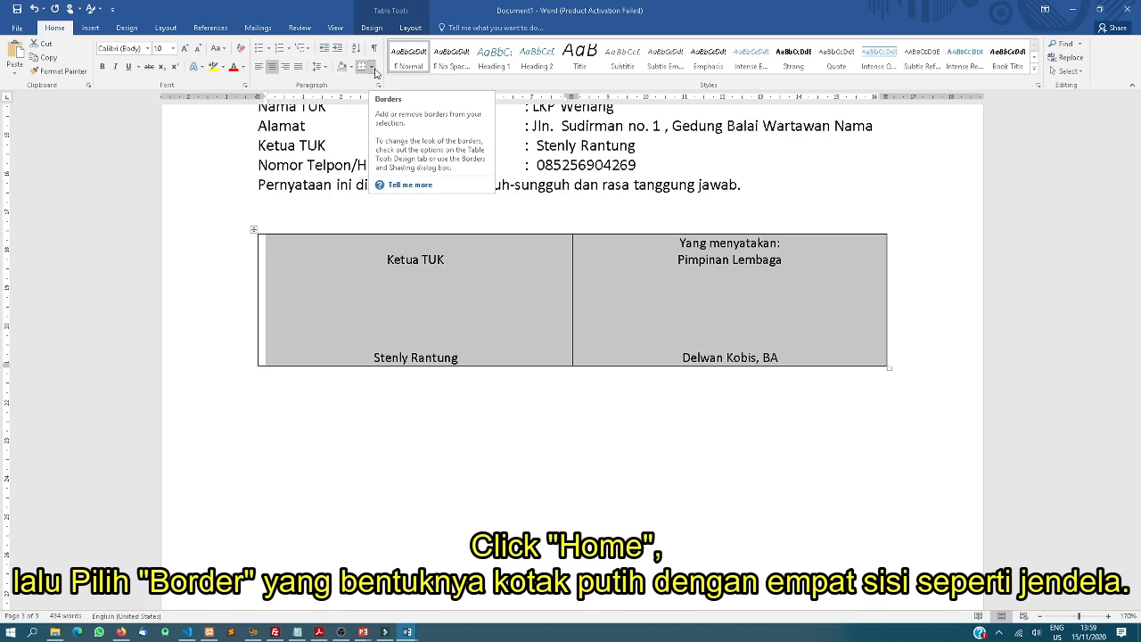
{"action": "left_click", "coordinate": [373, 68]}
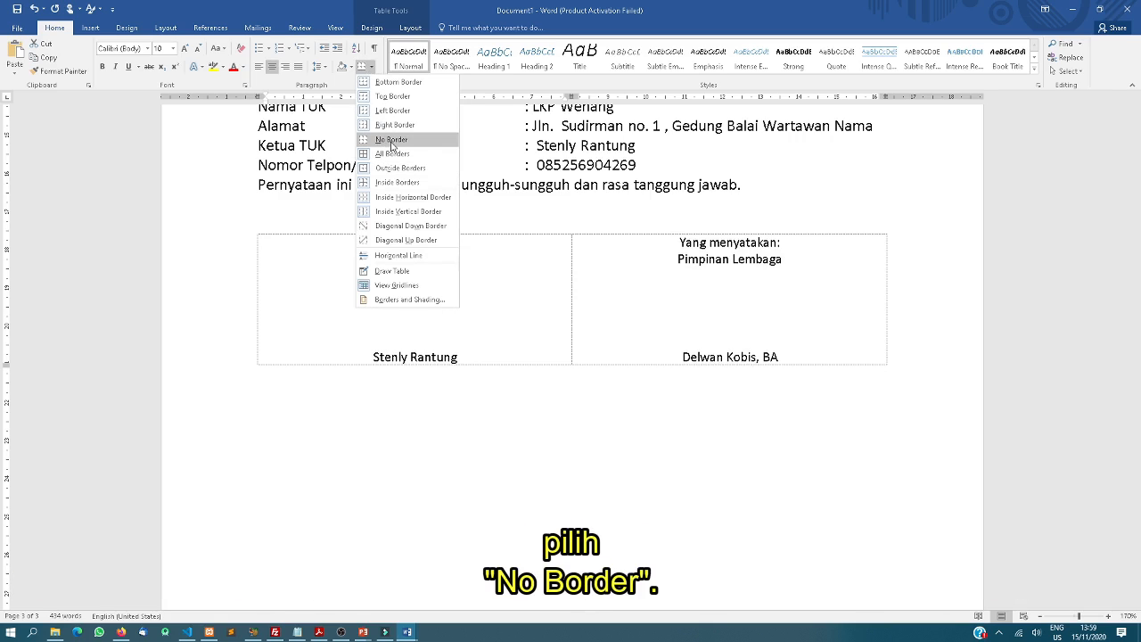
{"action": "left_click", "coordinate": [392, 141]}
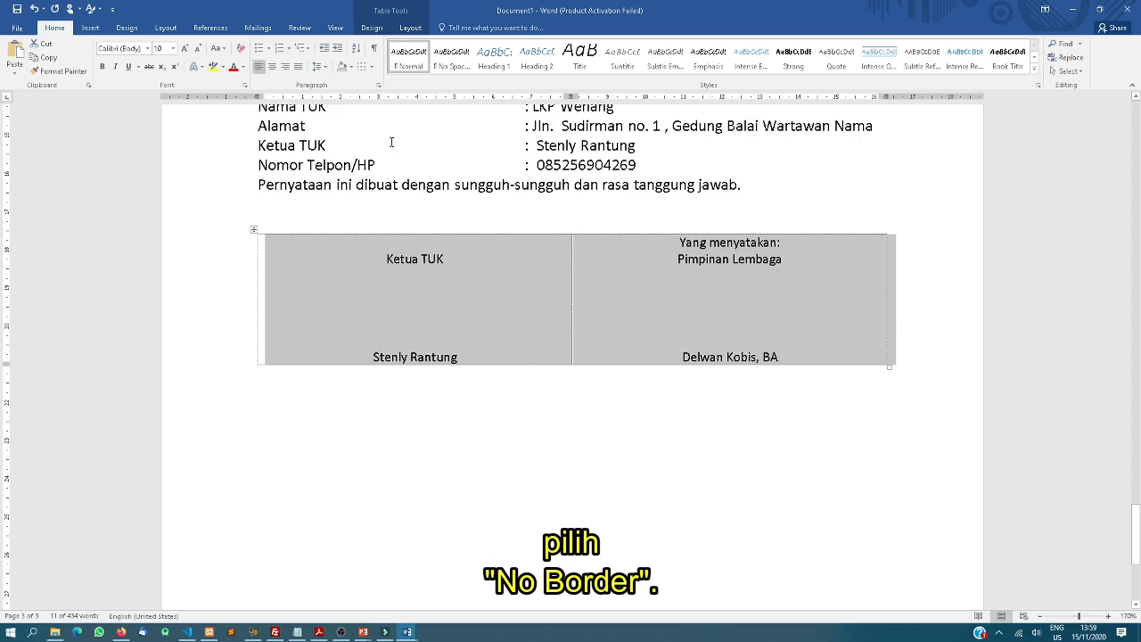
{"action": "left_click", "coordinate": [525, 310]}
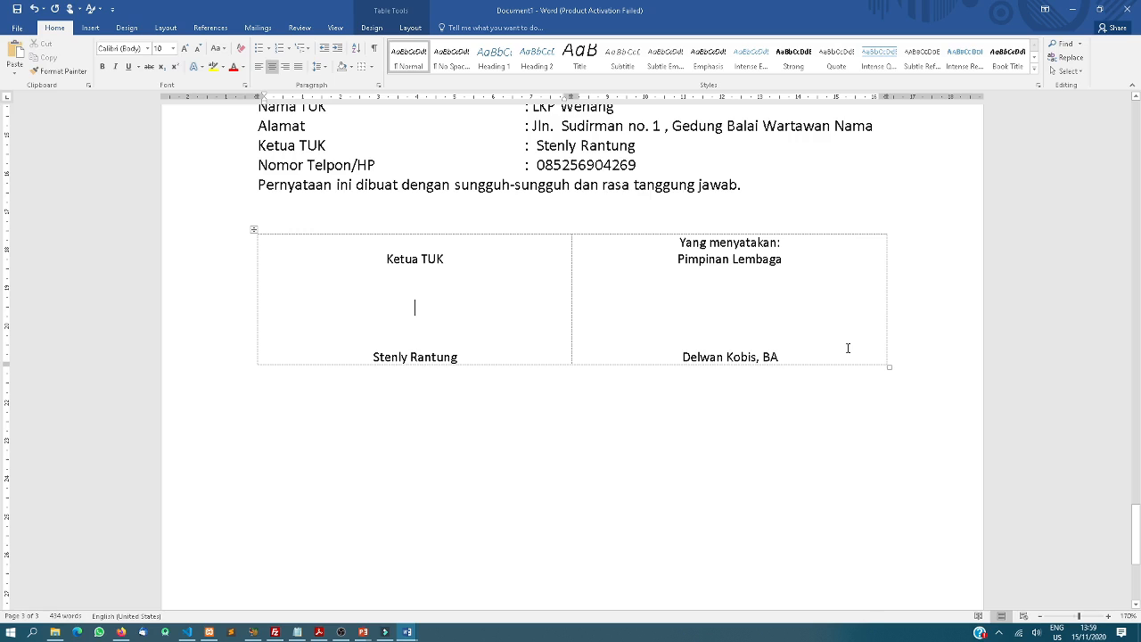
{"action": "left_click", "coordinate": [14, 29]}
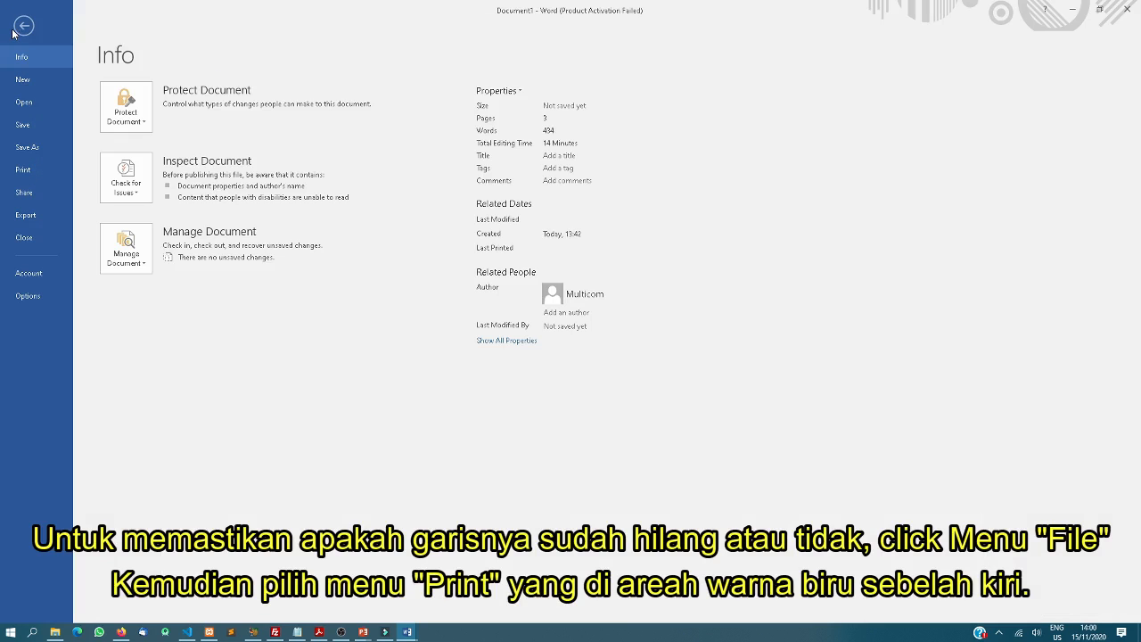
Preview the letter in Print view, then go back to the document
{"action": "left_click", "coordinate": [47, 170]}
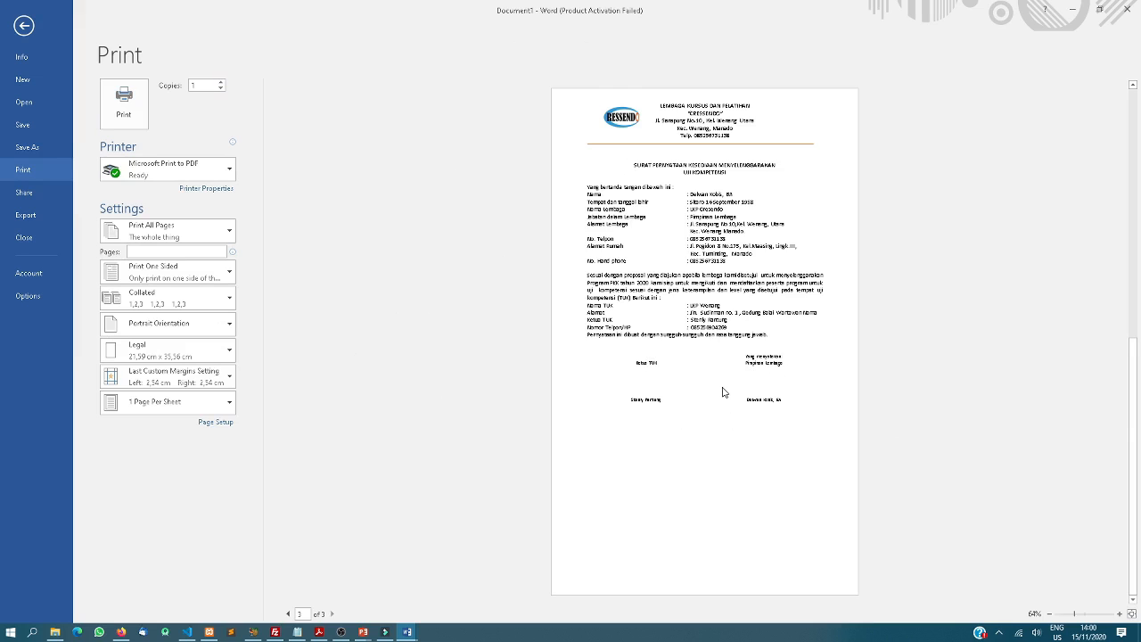
{"action": "scroll", "coordinate": [723, 392], "scroll_direction": "up", "scroll_amount": 3, "text": "ctrl"}
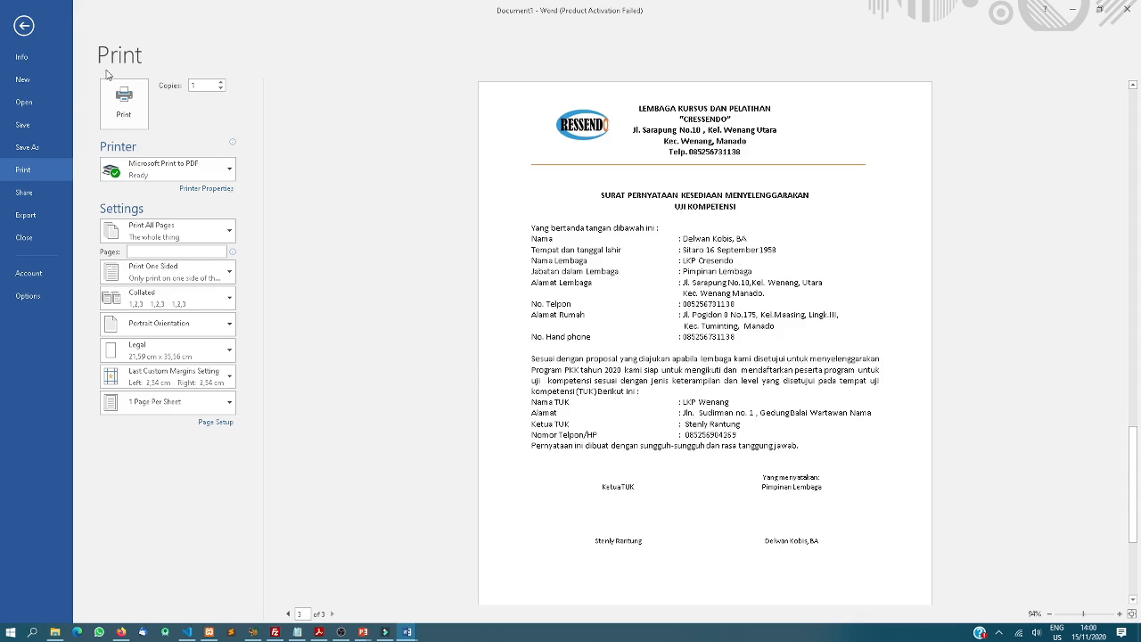
{"action": "left_click", "coordinate": [24, 26]}
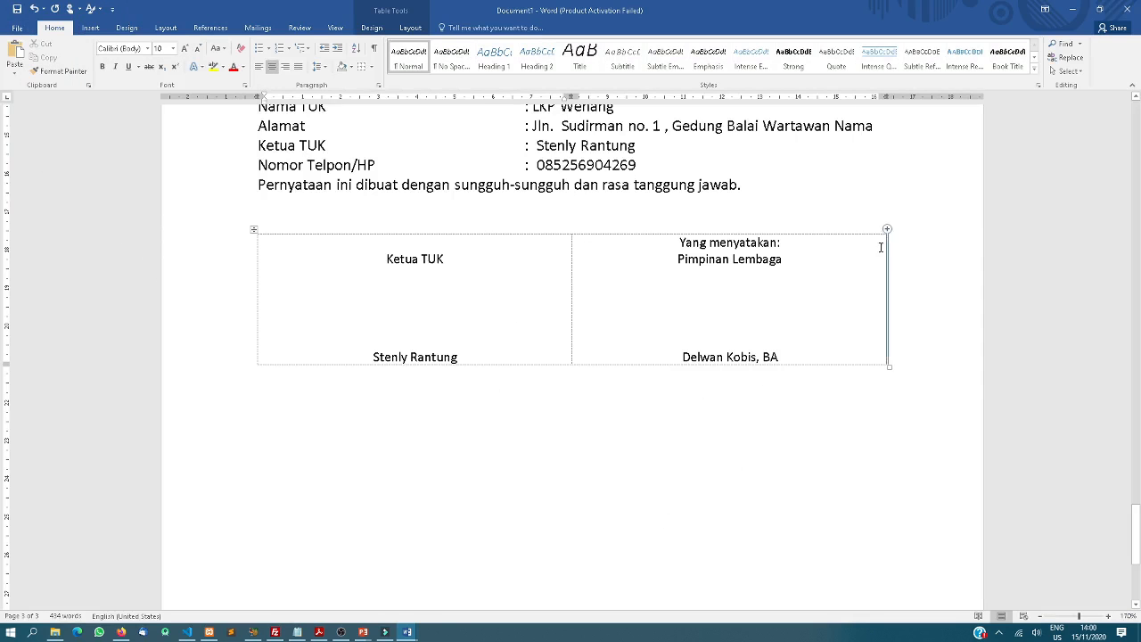
Undo and redo the border removal to compare, keep the table borderless, and place the caret below it
{"action": "key", "text": "ctrl+z"}
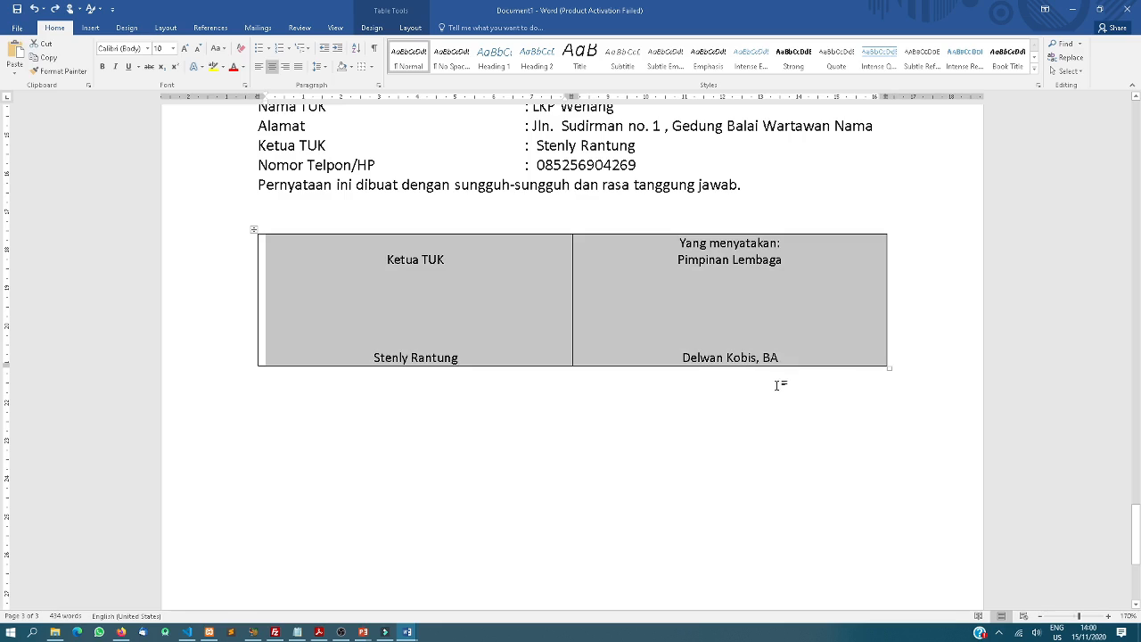
{"action": "left_click", "coordinate": [701, 383]}
{"action": "left_click", "coordinate": [54, 8]}
{"action": "left_click", "coordinate": [667, 277]}
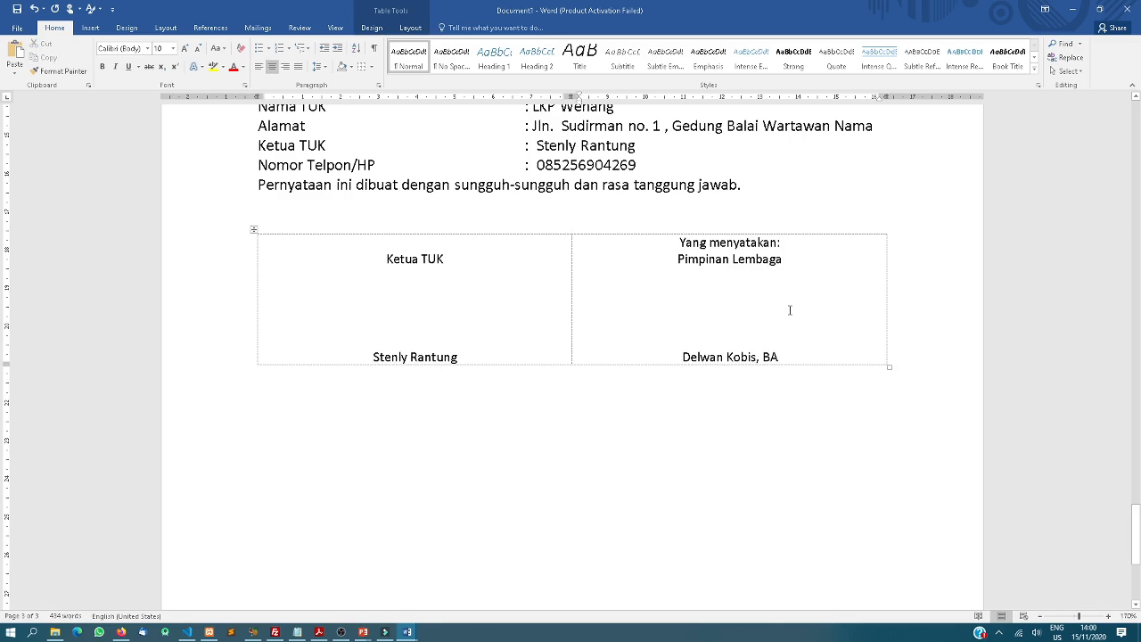
{"action": "scroll", "coordinate": [789, 310], "scroll_direction": "up", "scroll_amount": 3}
{"action": "scroll", "coordinate": [789, 310], "scroll_direction": "down", "scroll_amount": 5}
{"action": "scroll", "coordinate": [790, 308], "scroll_direction": "down", "scroll_amount": 1}
{"action": "scroll", "coordinate": [789, 308], "scroll_direction": "up", "scroll_amount": 4}
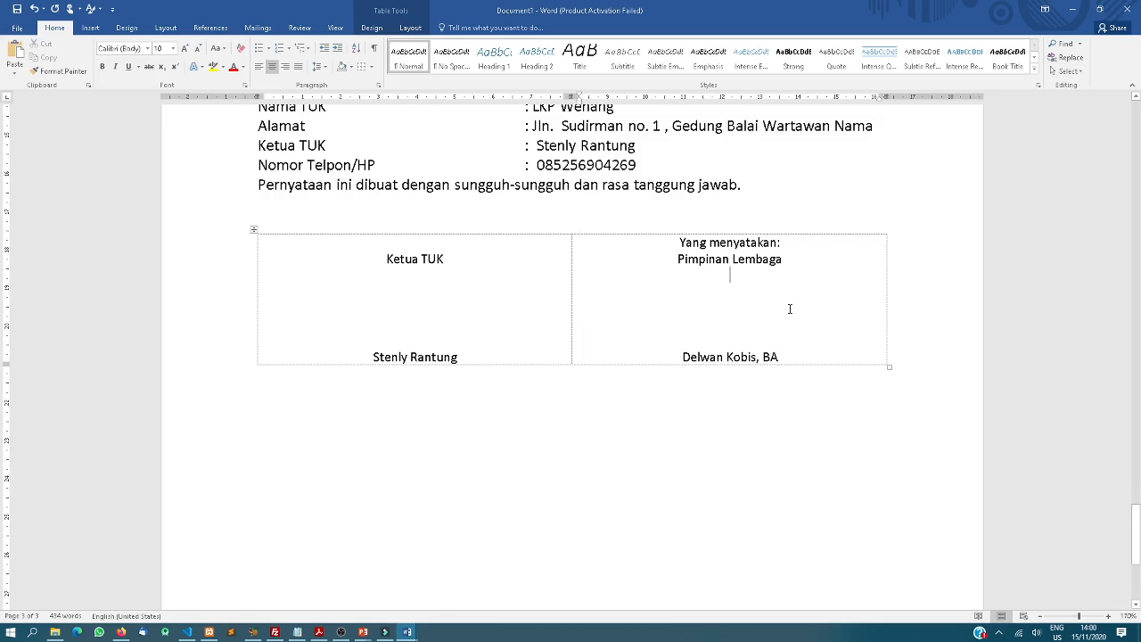
{"action": "left_click", "coordinate": [632, 394]}
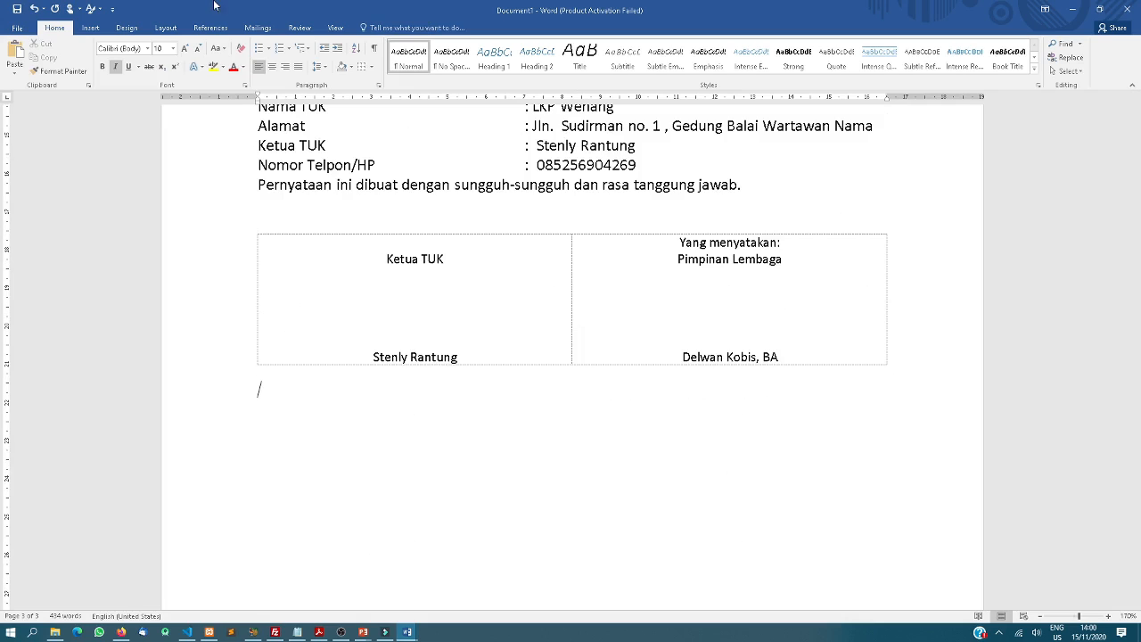
Insert a Simple Text Box reading 'Ketua TUK', with the signer's name a few lines below
{"action": "left_click", "coordinate": [91, 29]}
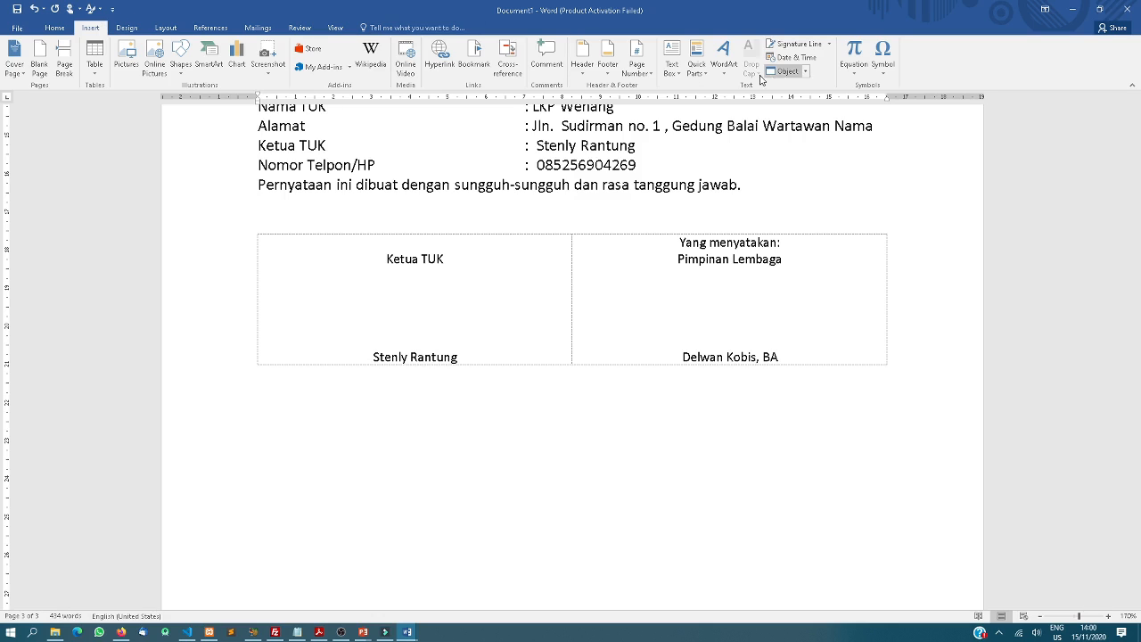
{"action": "left_click", "coordinate": [673, 67]}
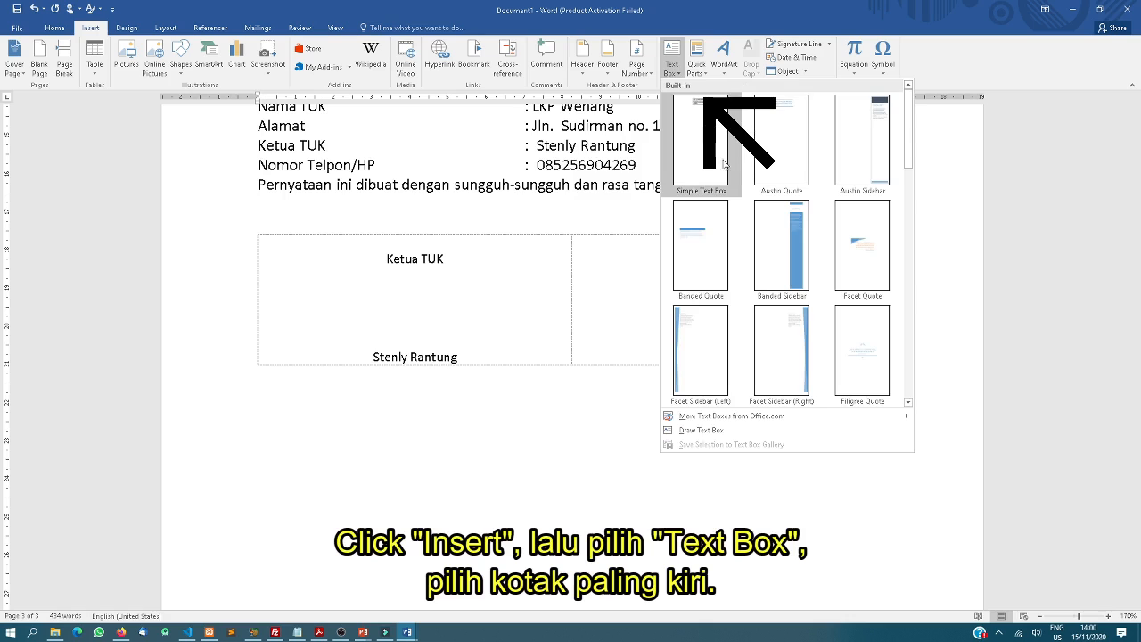
{"action": "left_click", "coordinate": [701, 153]}
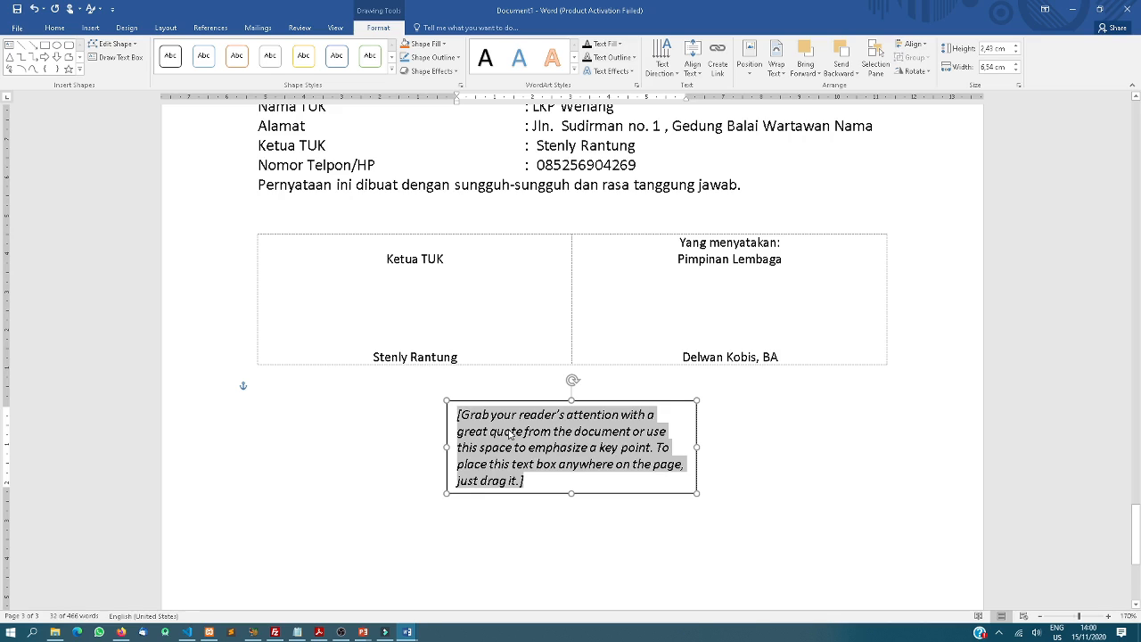
{"action": "type", "text": "Ke"}
{"action": "key", "text": "BackSpace"}
{"action": "key", "text": "BackSpace"}
{"action": "type", "text": "Ketua TUK"}
{"action": "key", "text": "Return"}
{"action": "key", "text": "Return"}
{"action": "key", "text": "Return"}
{"action": "key", "text": "Return"}
{"action": "key", "text": "Return"}
Move the text box under the left table cell and add a blank line above 'Ketua TUK'
{"action": "left_click_drag", "start_coordinate": [517, 400], "coordinate": [328, 384]}
{"action": "left_click", "coordinate": [269, 402]}
{"action": "key", "text": "Return"}
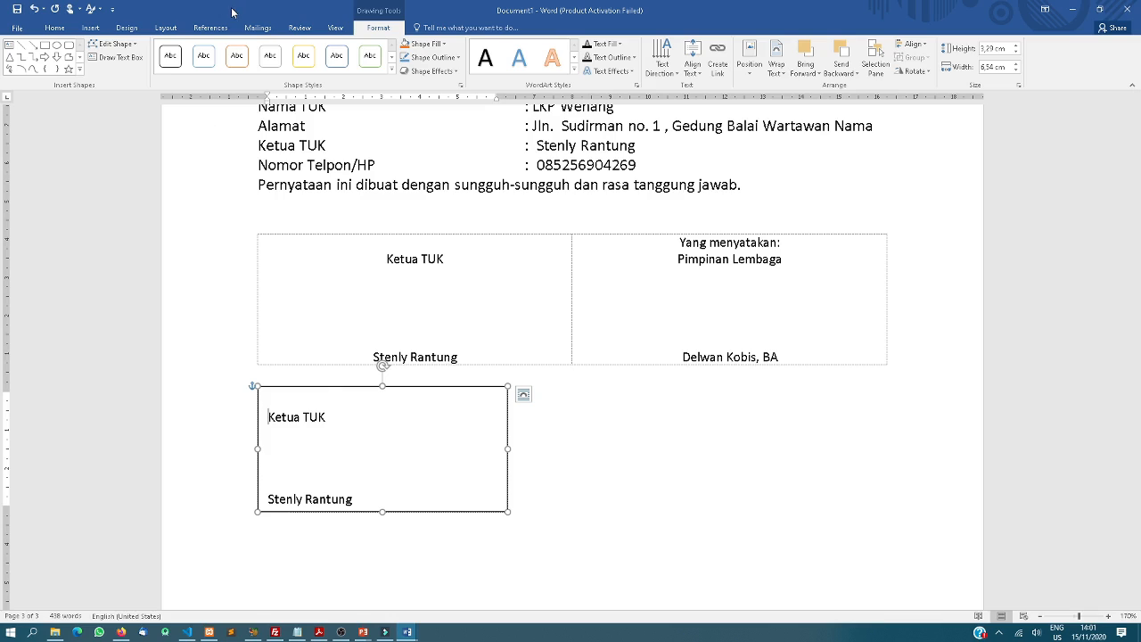
{"action": "left_click", "coordinate": [442, 389]}
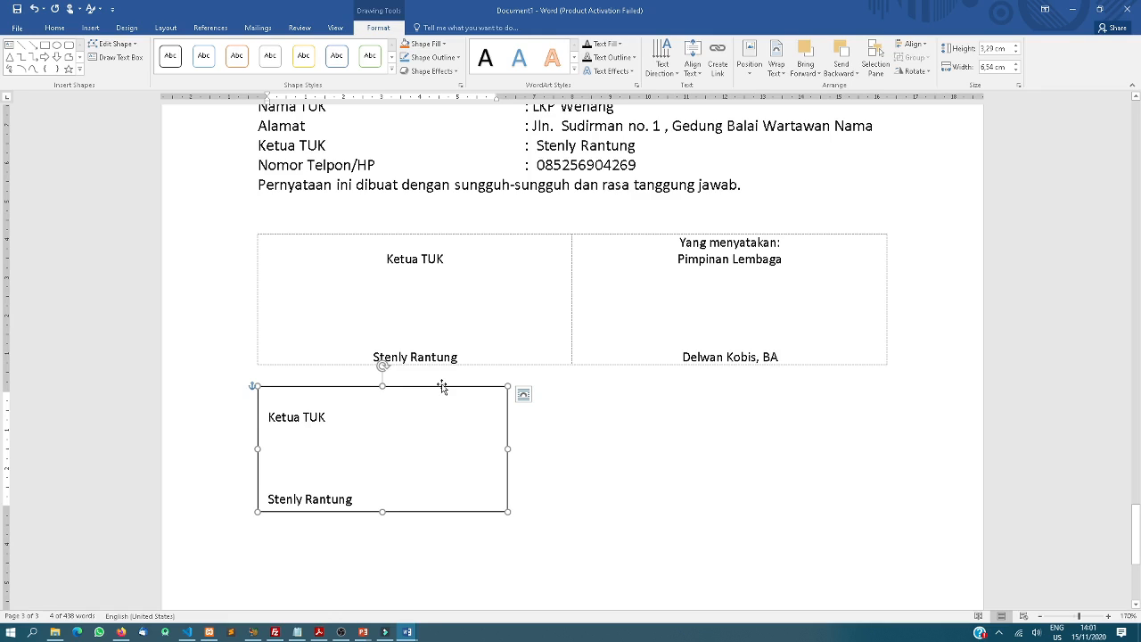
Duplicate the text box to the right and replace its text with the right cell's 'Yang menyatakan' signature text
{"action": "left_click_drag", "start_coordinate": [443, 389], "coordinate": [760, 393]}
{"action": "left_click", "coordinate": [714, 420]}
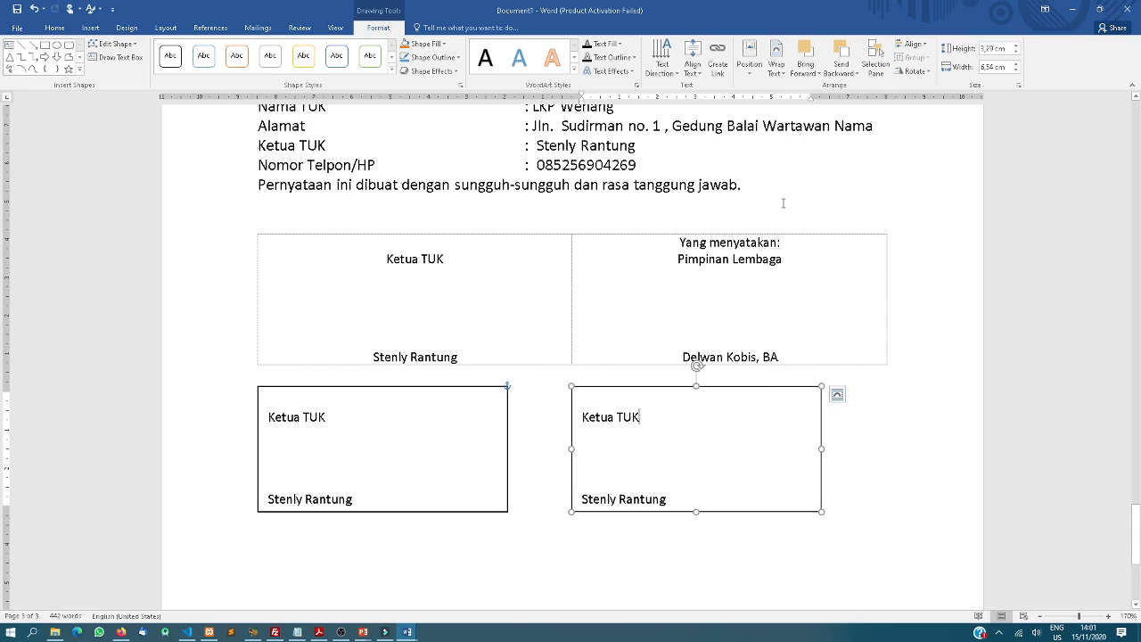
{"action": "mouse_move", "coordinate": [679, 241]}
{"action": "left_mouse_down"}
{"action": "mouse_move", "coordinate": [736, 295]}
{"action": "mouse_move", "coordinate": [737, 347]}
{"action": "mouse_move", "coordinate": [778, 356]}
{"action": "left_mouse_up"}
{"action": "key", "text": "ctrl+c"}
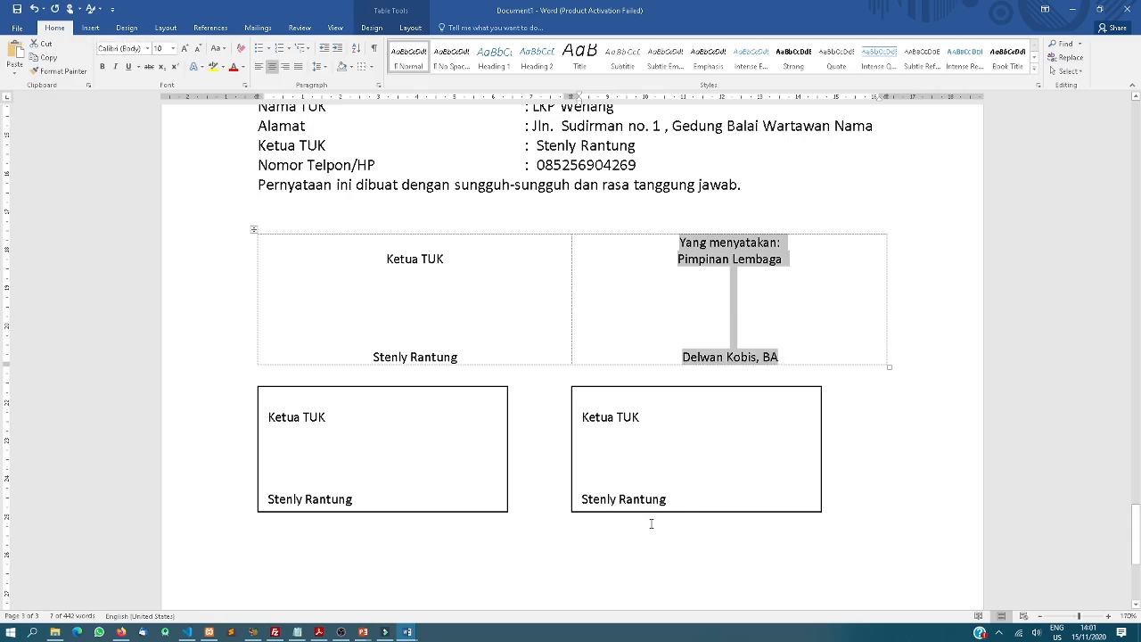
{"action": "left_click", "coordinate": [654, 522]}
{"action": "left_click_drag", "start_coordinate": [673, 501], "coordinate": [574, 409]}
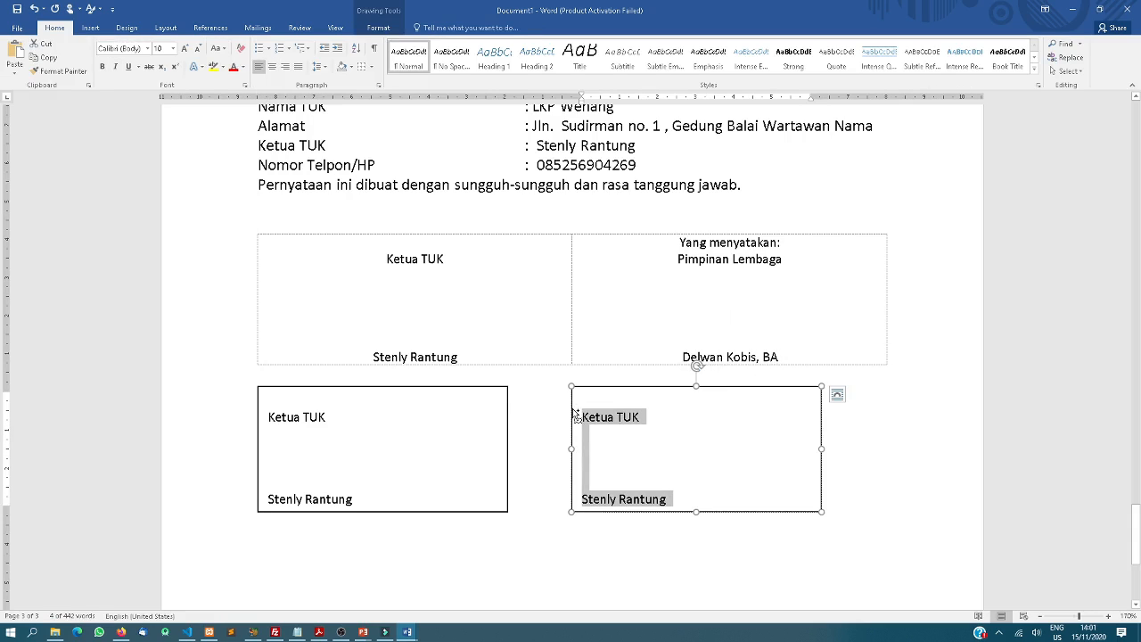
{"action": "key", "text": "ctrl+v"}
{"action": "key", "text": "Delete"}
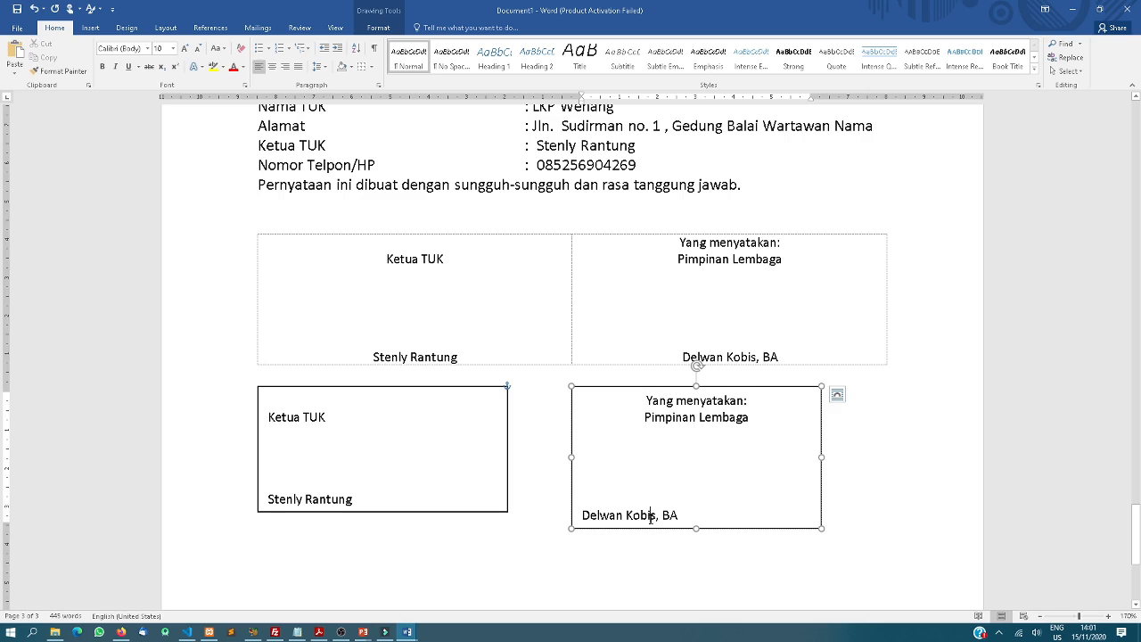
Centre the text in both text boxes and make the left box taller
{"action": "key", "text": "ctrl+a"}
{"action": "key", "text": "ctrl+e"}
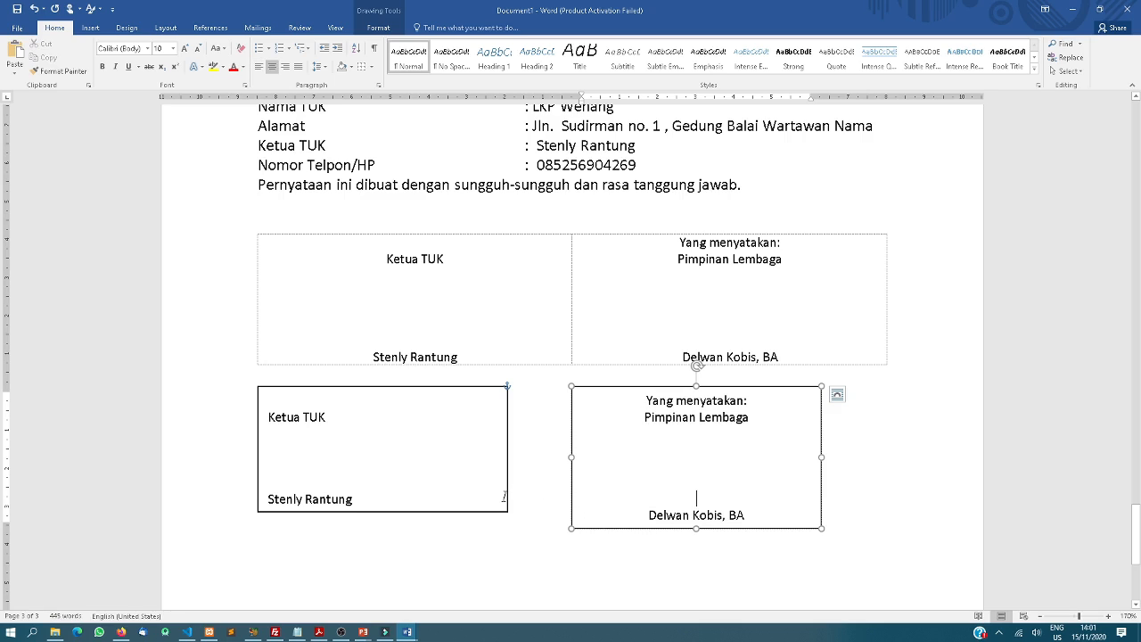
{"action": "left_click", "coordinate": [507, 497]}
{"action": "left_click_drag", "start_coordinate": [385, 509], "coordinate": [384, 528]}
{"action": "left_click", "coordinate": [338, 415]}
{"action": "key", "text": "ctrl+a"}
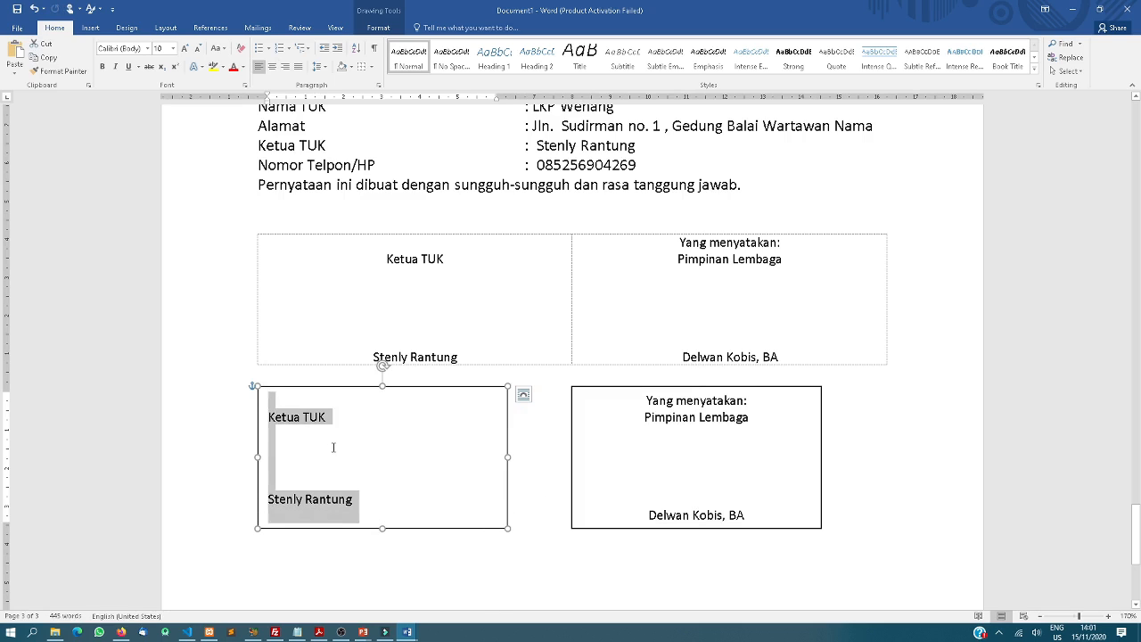
{"action": "key", "text": "ctrl+e"}
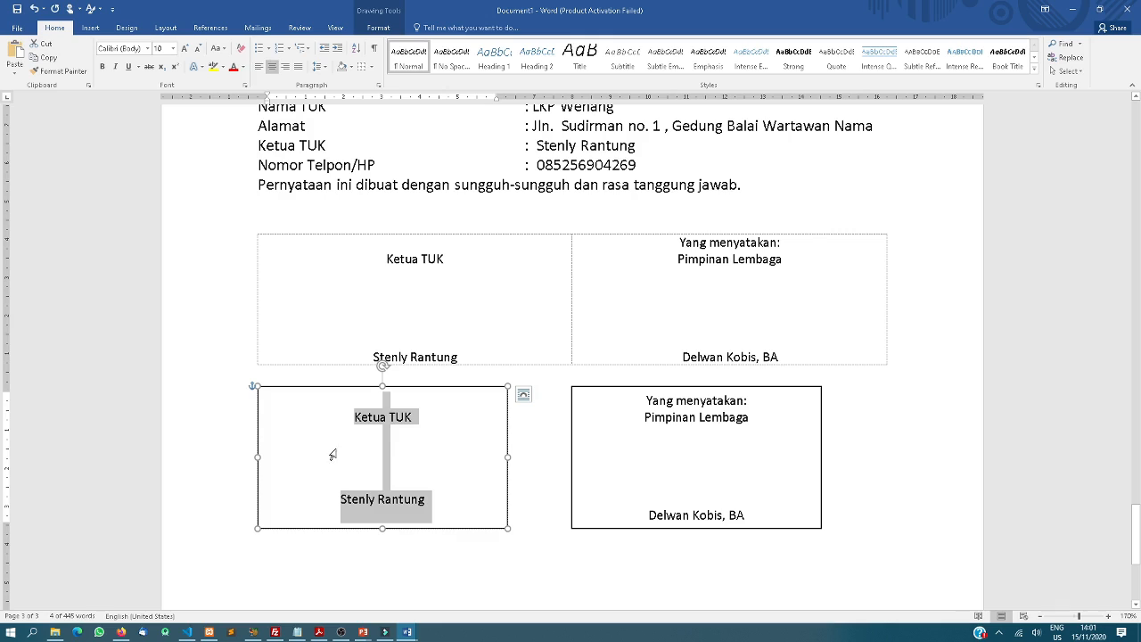
{"action": "left_click", "coordinate": [453, 389]}
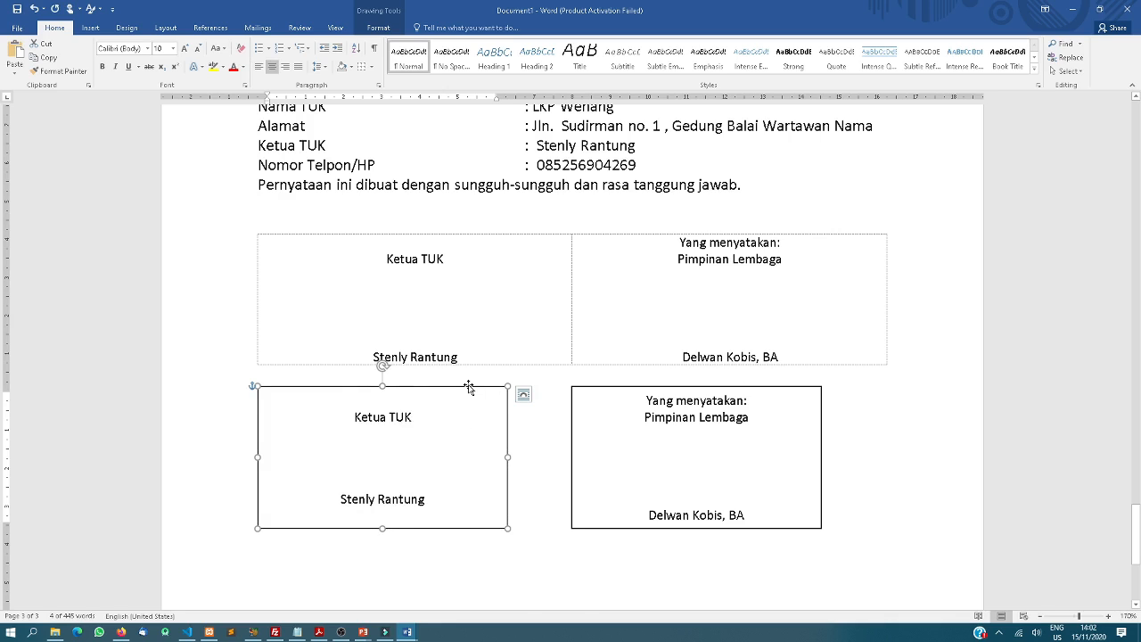
Set the outline of the Ketua TUK and Pimpinan Lembaga text boxes to No line in Format Shape
{"action": "right_click", "coordinate": [470, 389]}
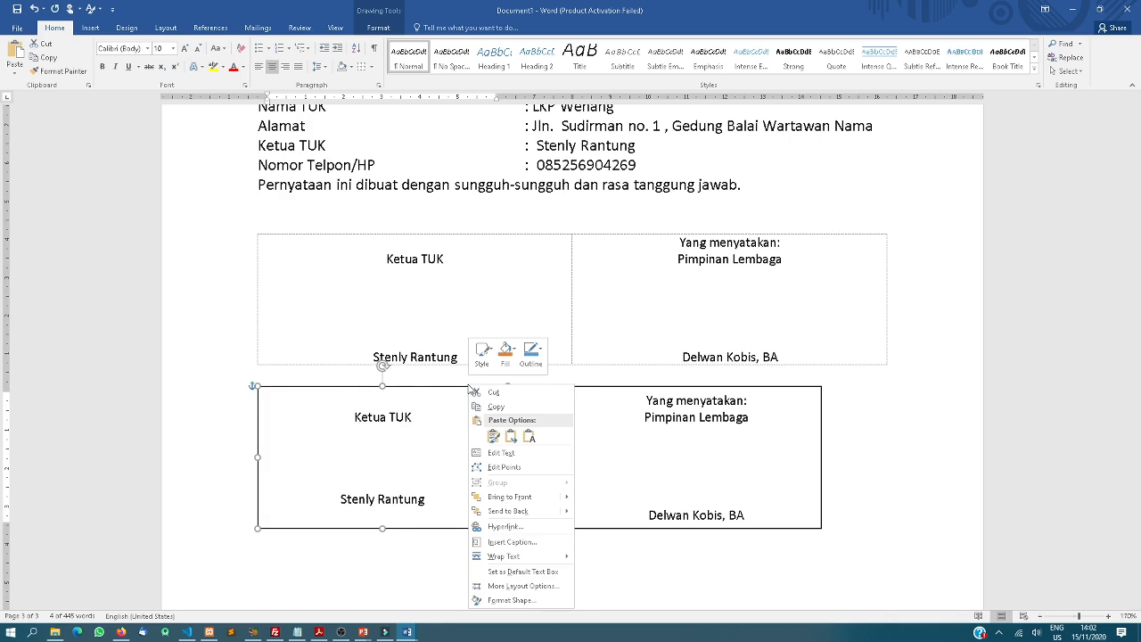
{"action": "left_click", "coordinate": [526, 601]}
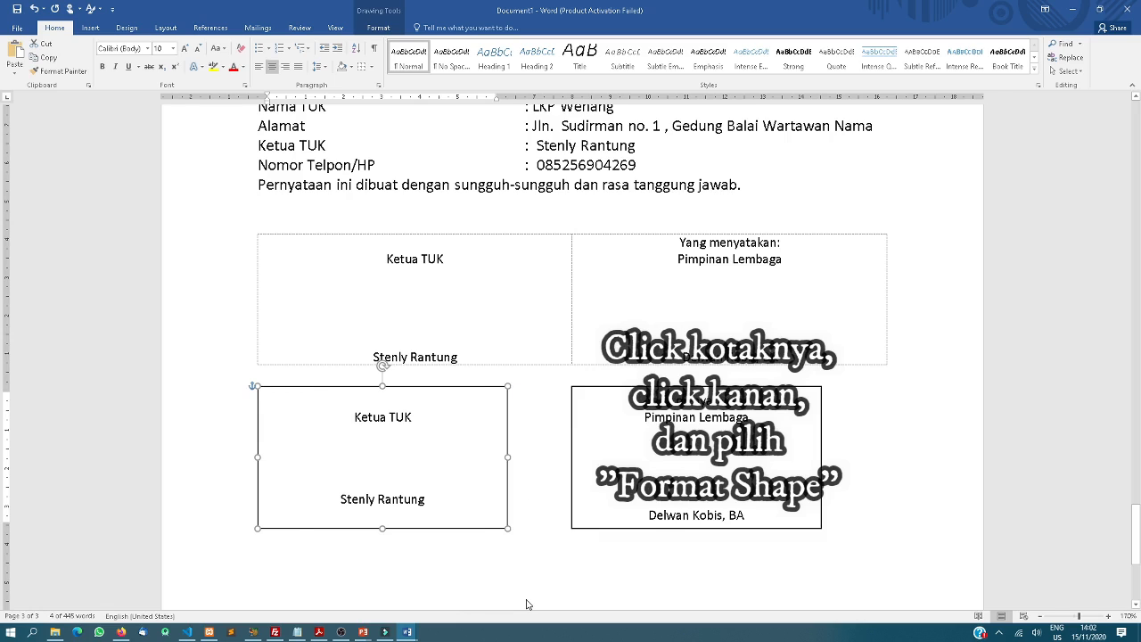
{"action": "left_click", "coordinate": [998, 183]}
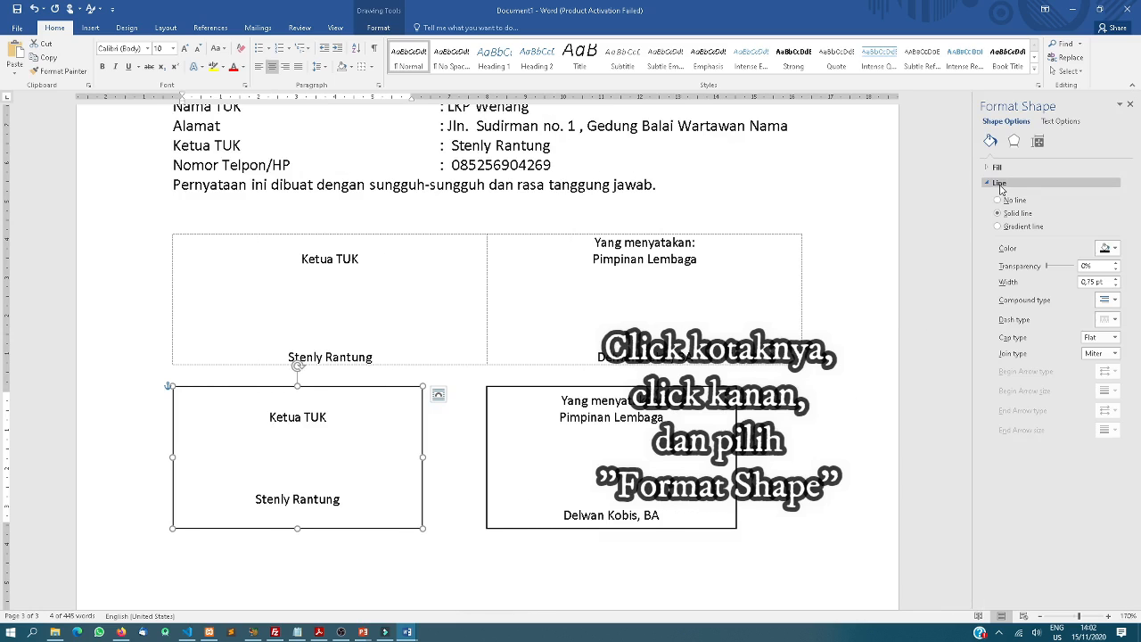
{"action": "left_click", "coordinate": [1010, 202]}
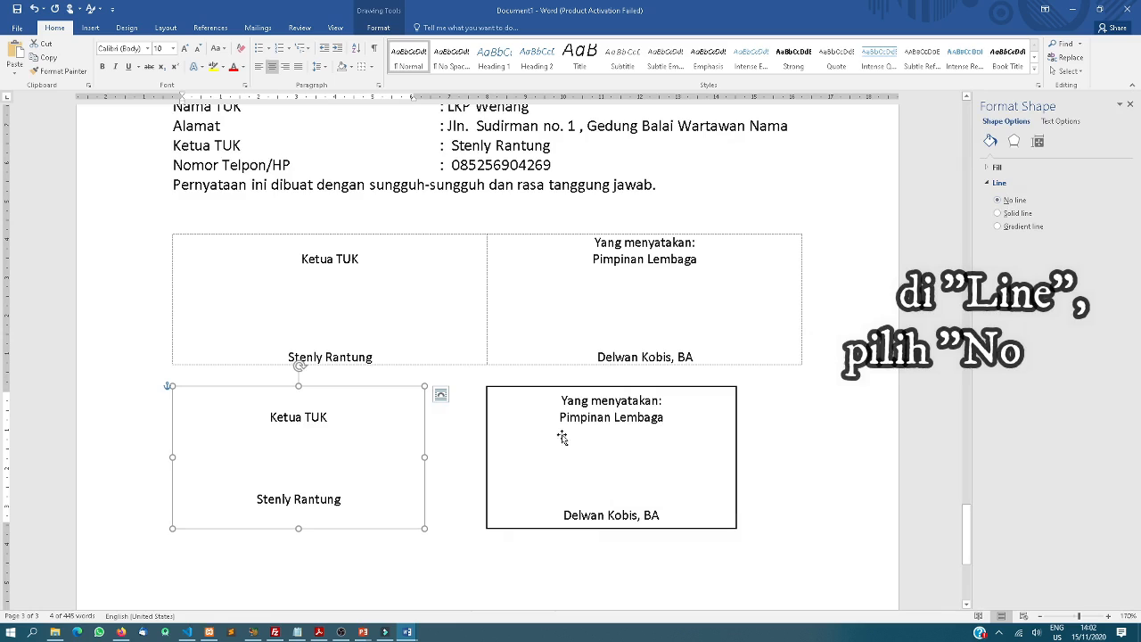
{"action": "left_click", "coordinate": [545, 389]}
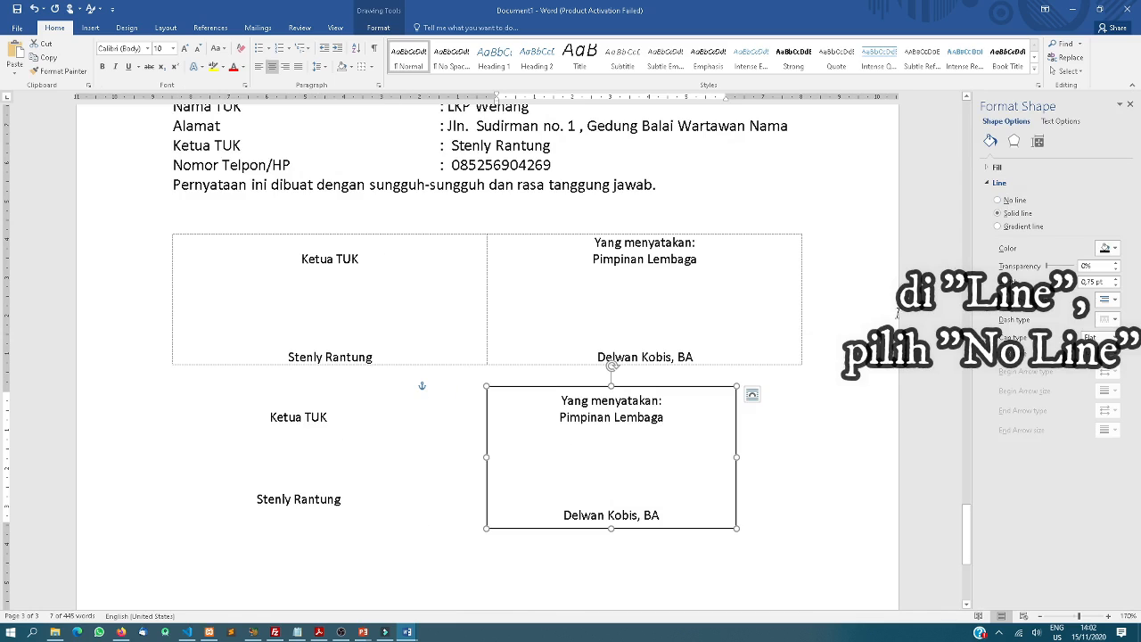
{"action": "left_click", "coordinate": [1021, 205]}
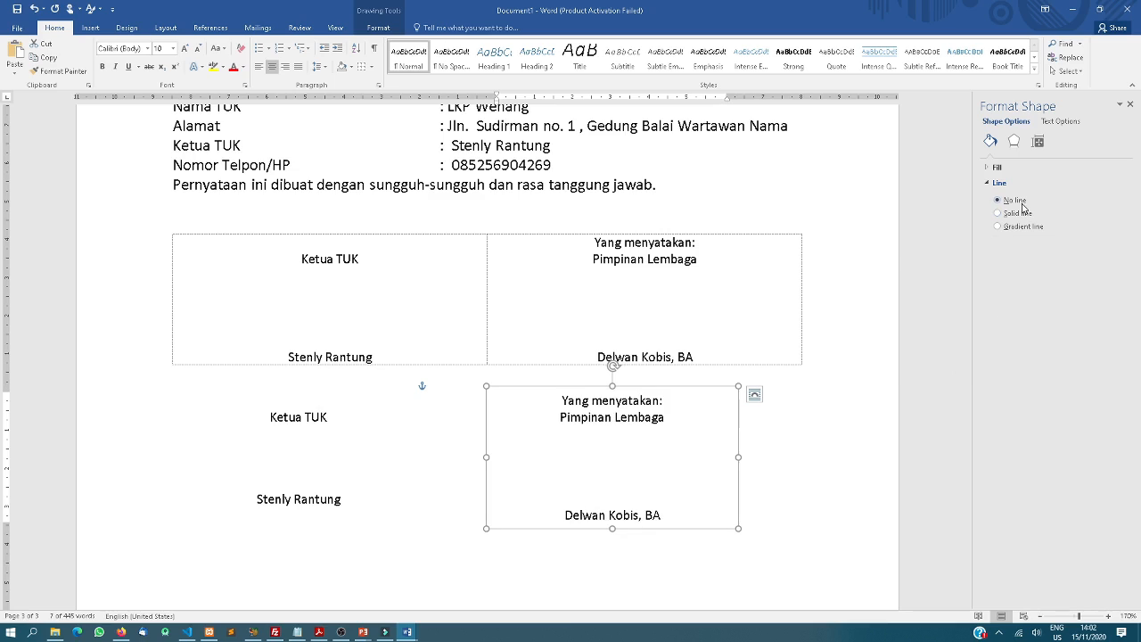
{"action": "left_click", "coordinate": [778, 426]}
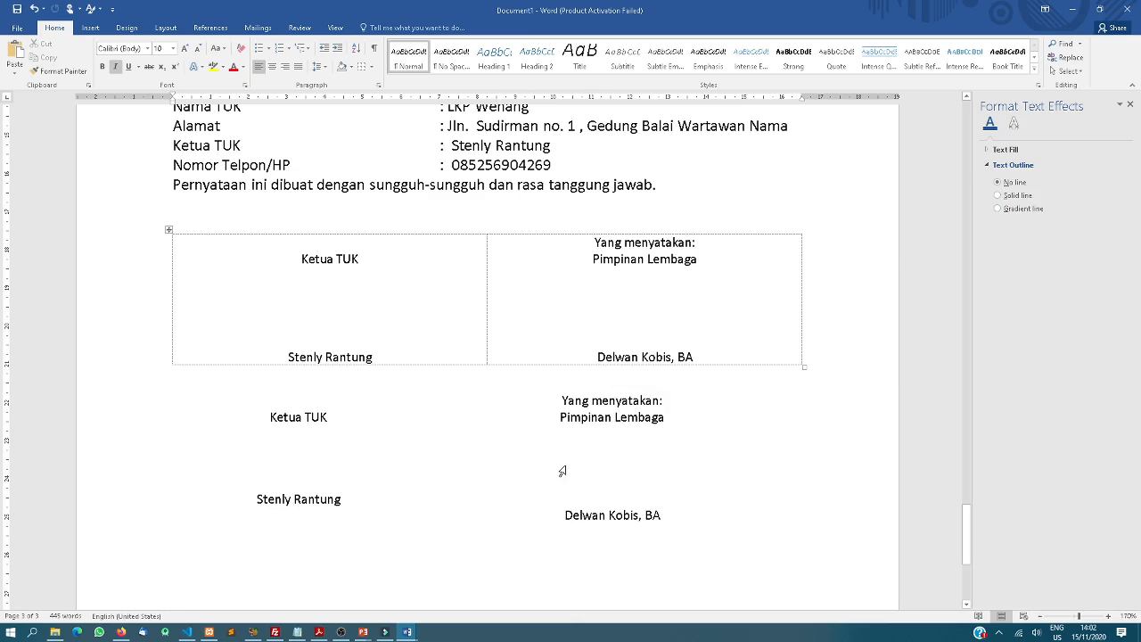